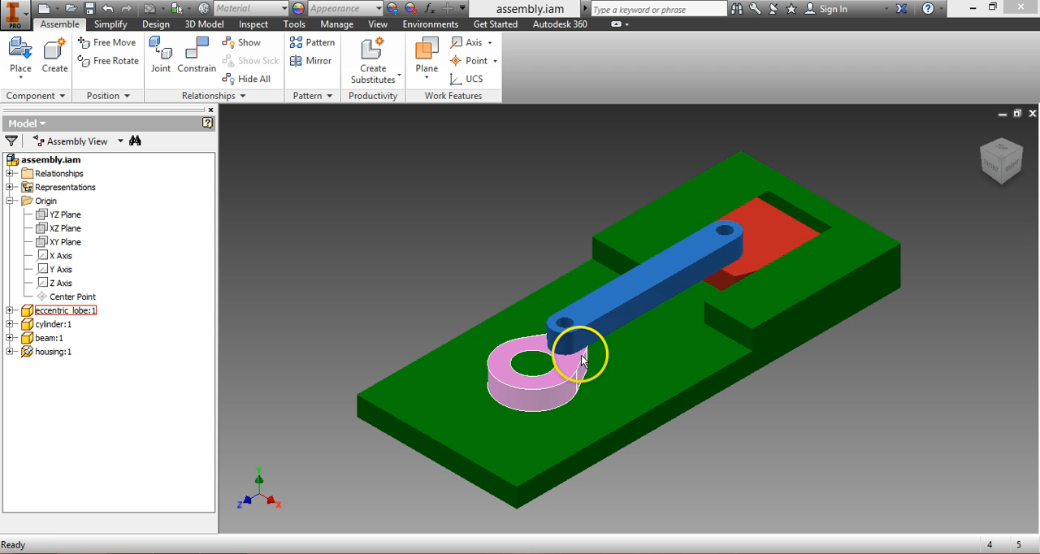
Step: Move the eccentric lobe and the beam by hand to examine how the piston linkage travels
left_click_drag(582, 360, 561, 288)
left_click_drag(625, 279, 682, 268)
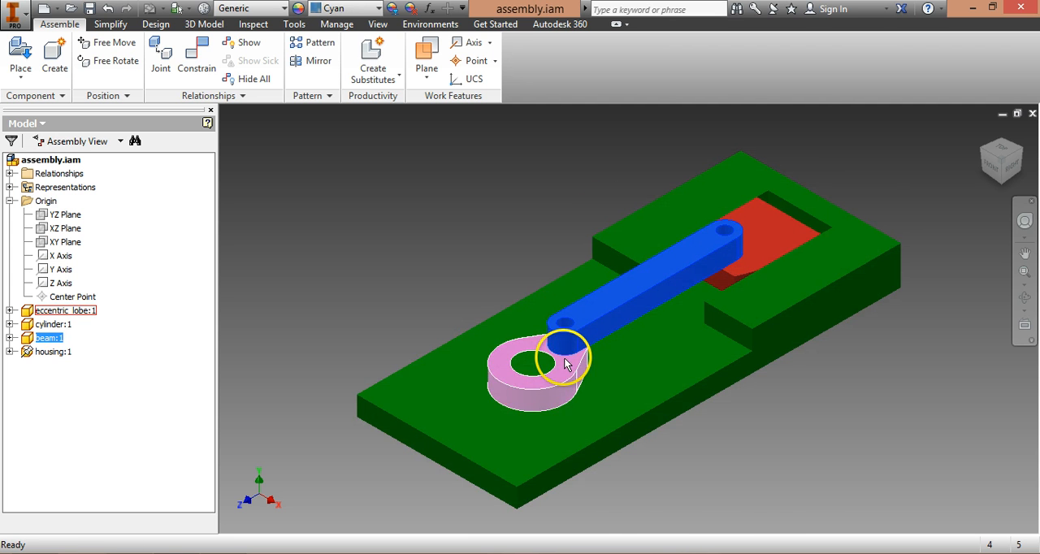
left_click_drag(566, 365, 611, 342)
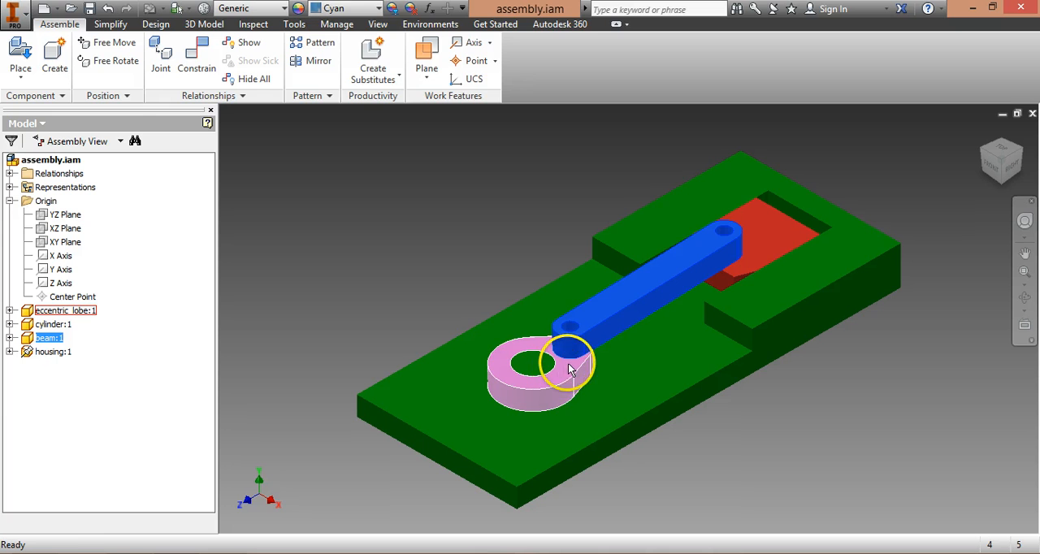
mouse_move(569, 370)
left_mouse_down()
mouse_move(531, 344)
mouse_move(515, 366)
mouse_move(569, 370)
mouse_move(528, 339)
mouse_move(507, 371)
mouse_move(563, 376)
mouse_move(564, 364)
left_mouse_up()
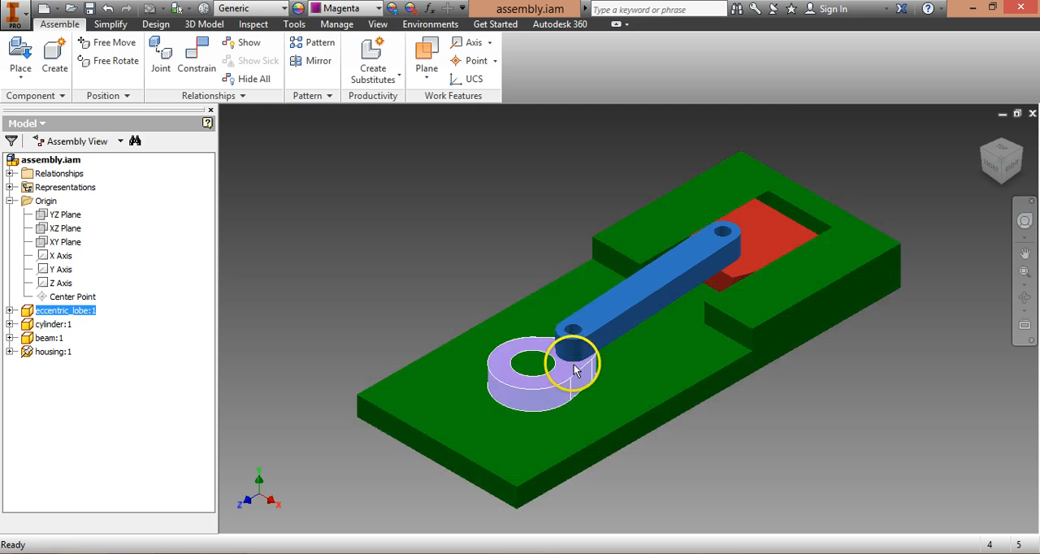
left_click_drag(569, 367, 579, 342)
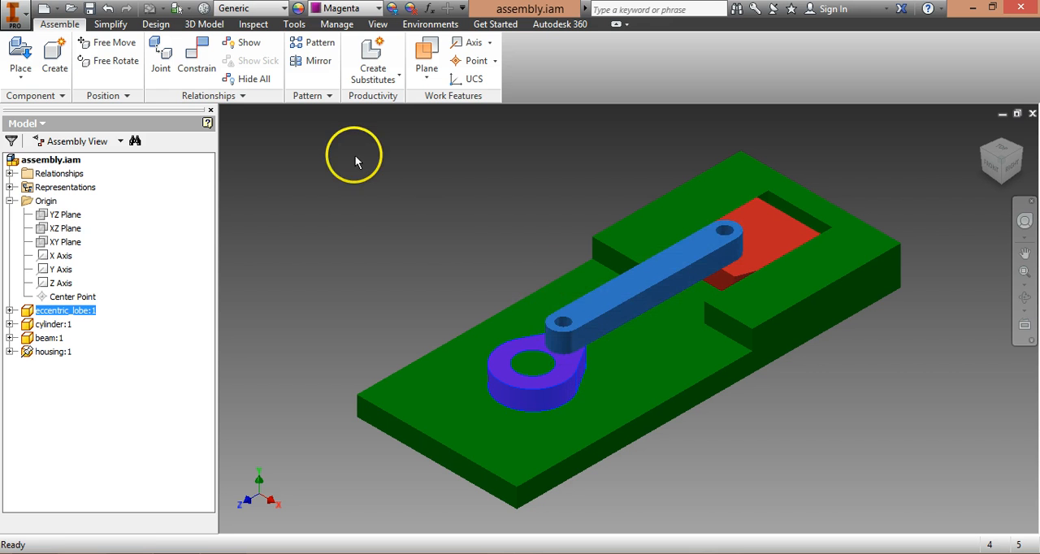
Step: Constrain the eccentric lobe's flat side face to the housing's long side face with a directed angle of -30 deg
left_click(199, 53)
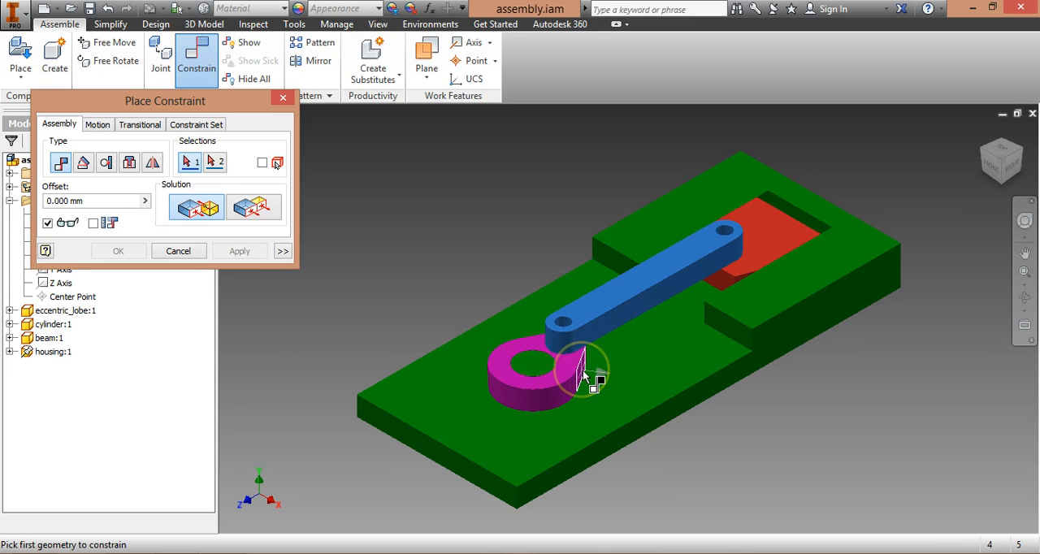
left_click(593, 383)
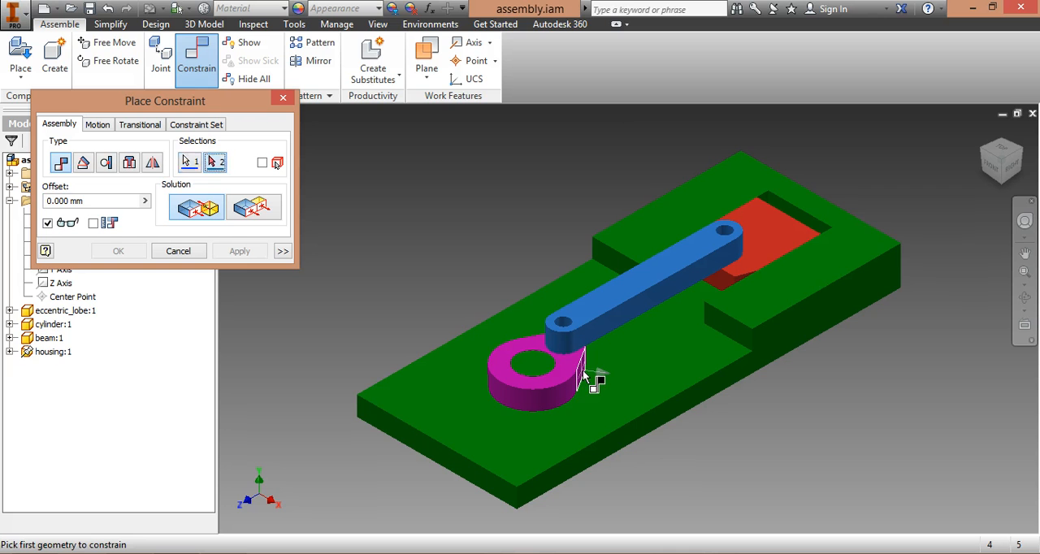
left_click(642, 433)
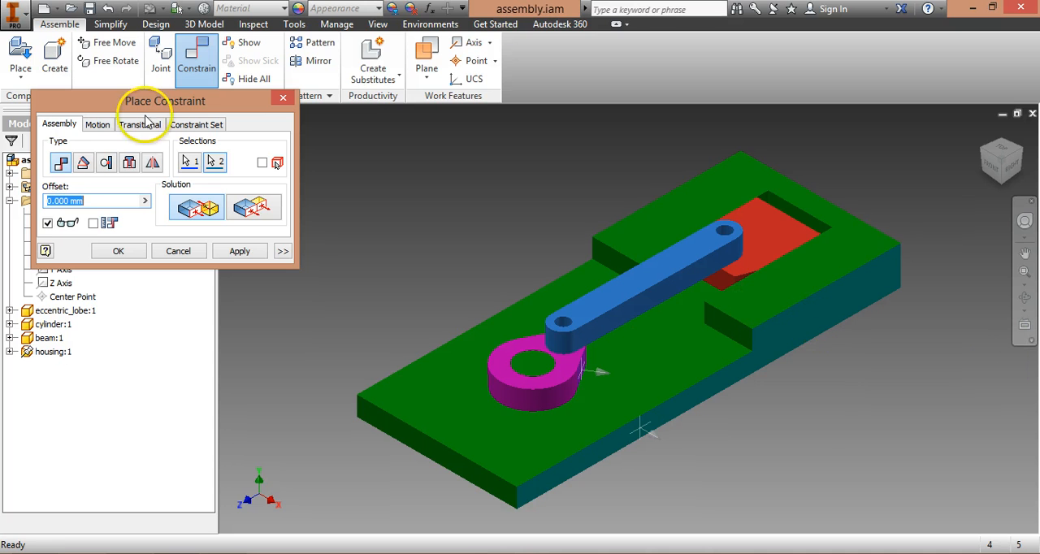
left_click(84, 163)
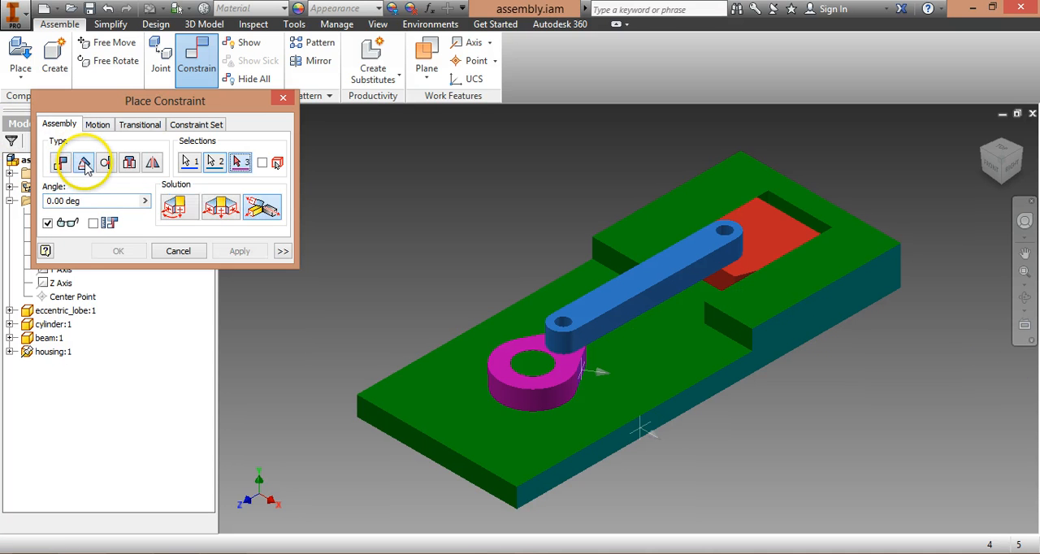
left_click(178, 208)
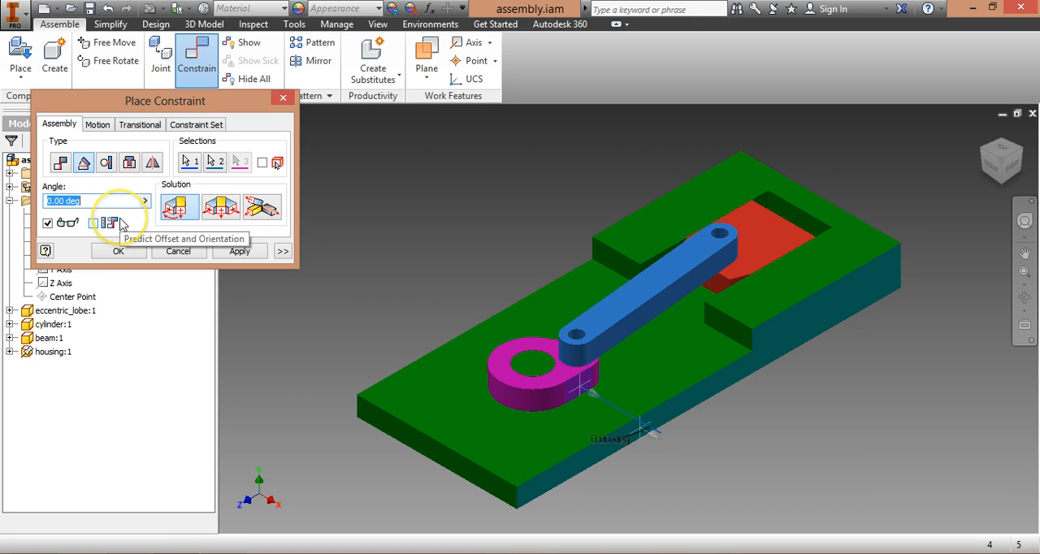
type("30")
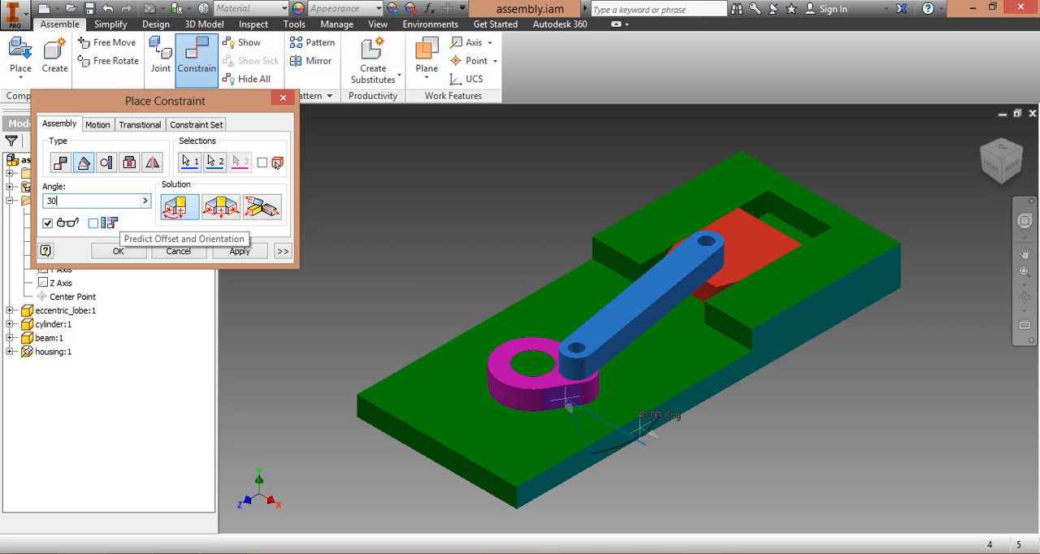
type("-30")
left_click(118, 252)
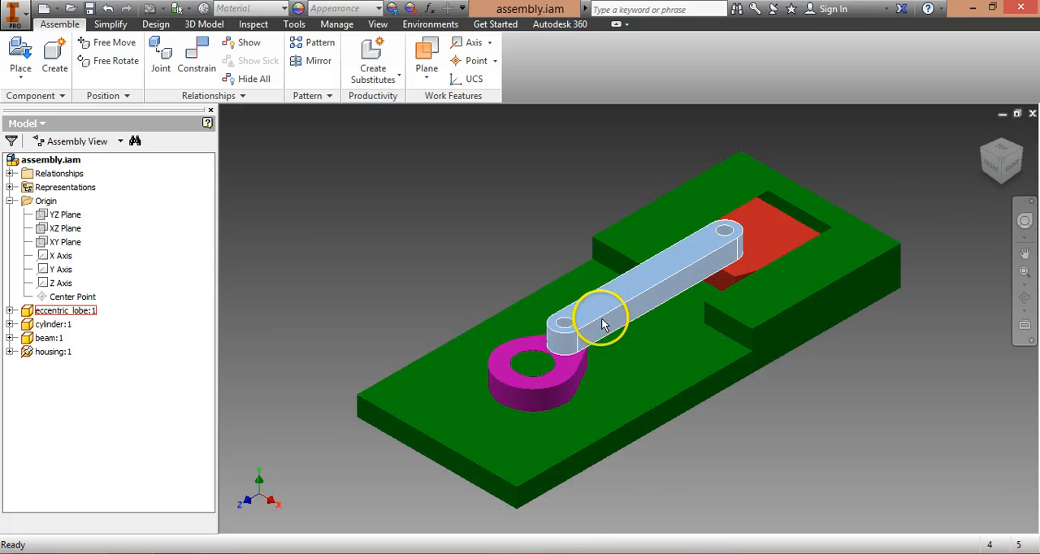
Step: Try to move the constrained eccentric lobe in the isometric and top views to check that the linkage is locked
left_click_drag(584, 362, 609, 383)
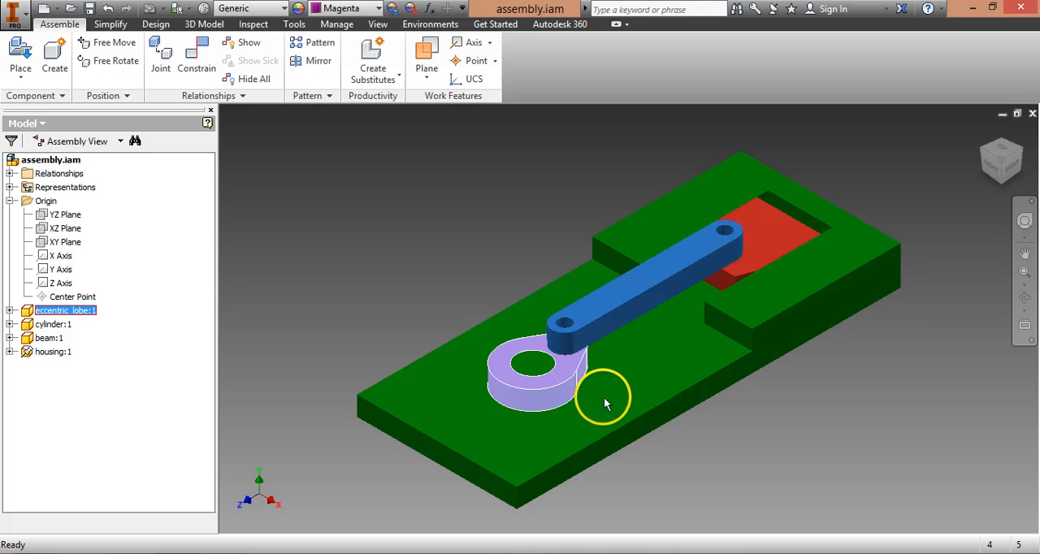
key("Escape")
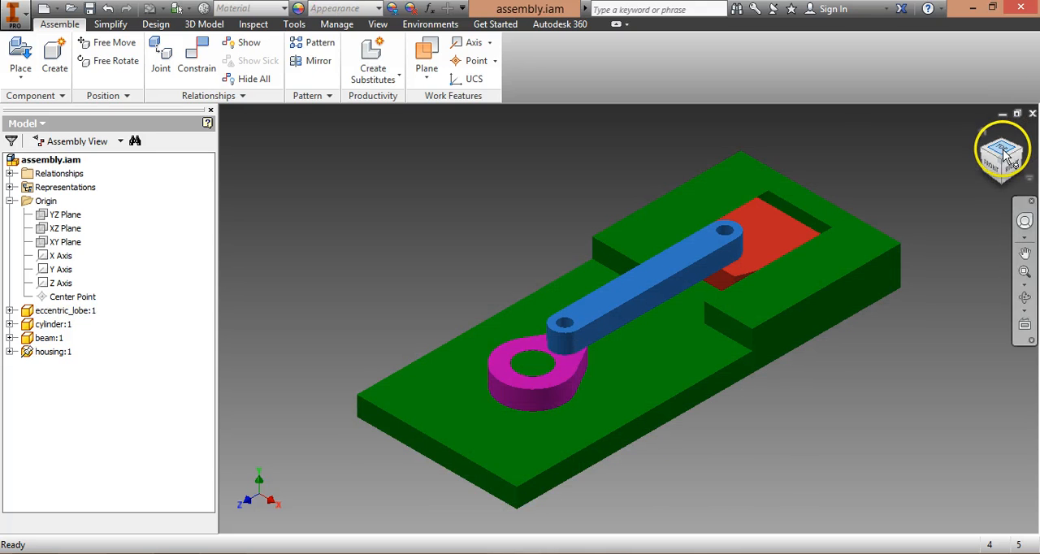
left_click(1005, 153)
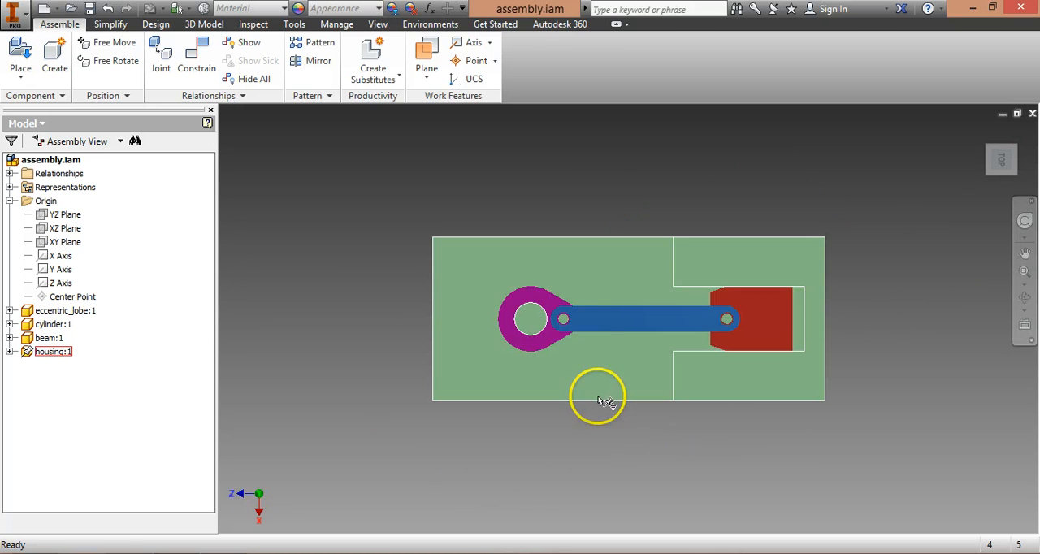
left_click_drag(551, 295, 579, 326)
left_click(628, 321)
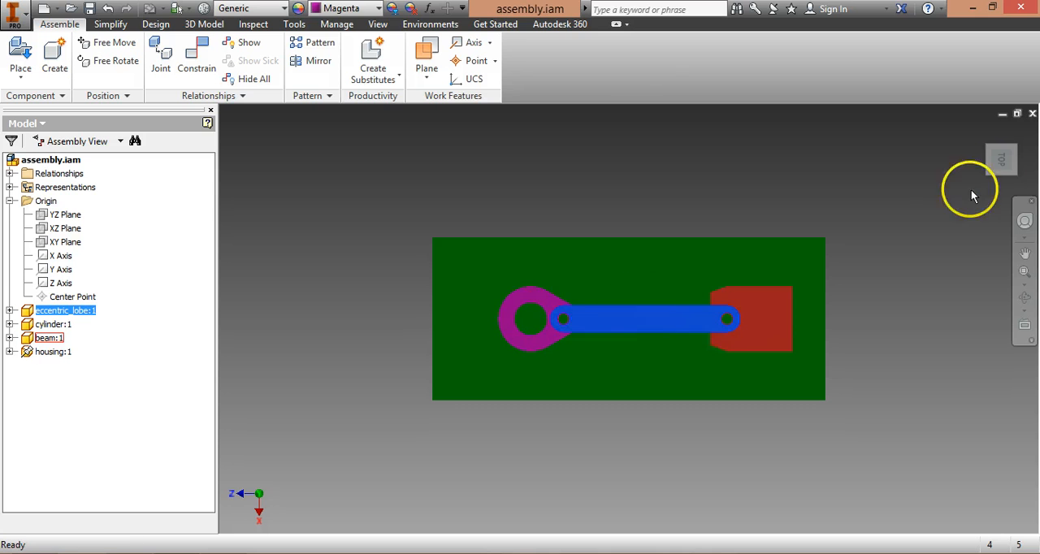
left_click(983, 132)
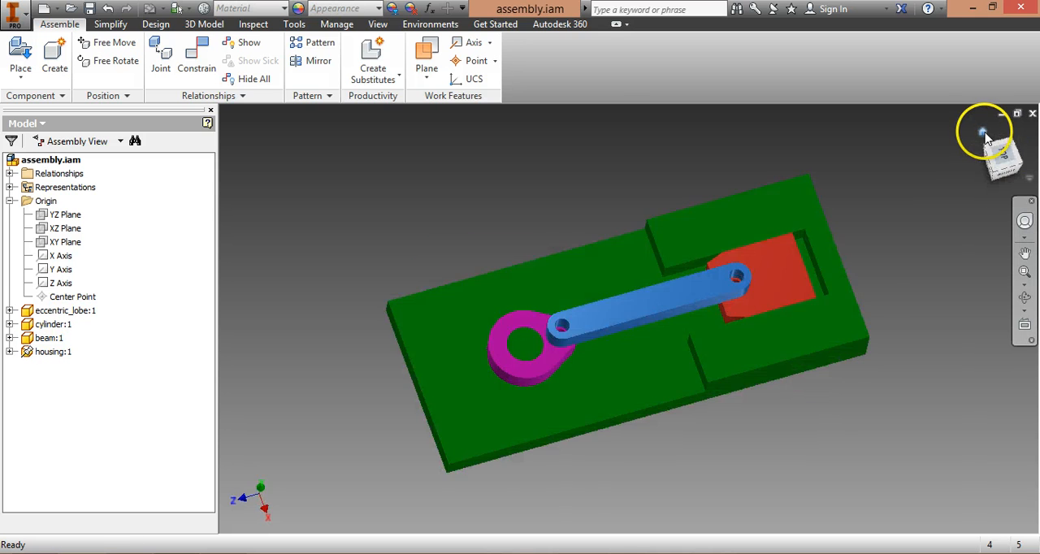
Step: Open the Drive settings of the eccentric lobe's angle constraint and show the additional options
left_click(9, 201)
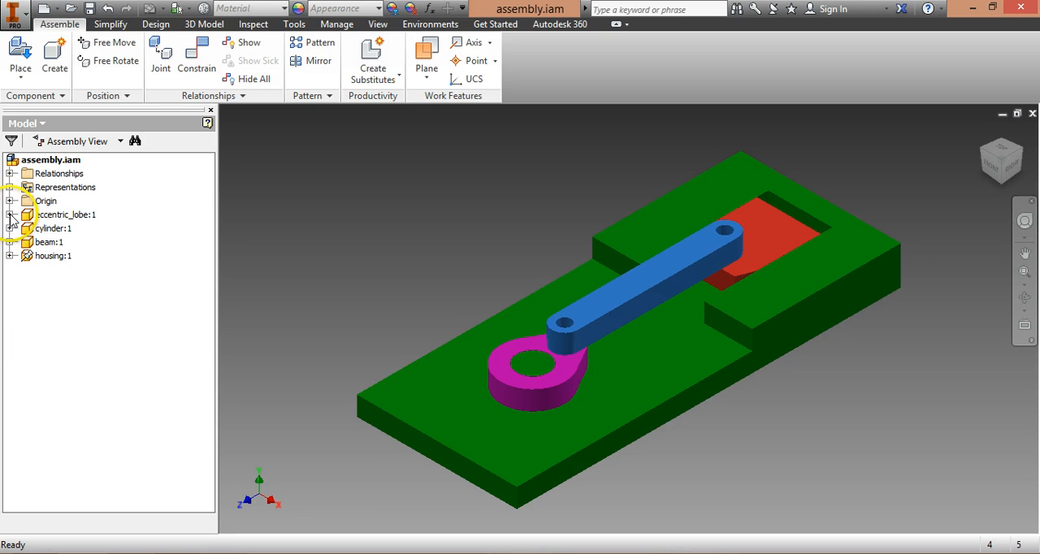
left_click(9, 215)
left_click(65, 311)
right_click(65, 314)
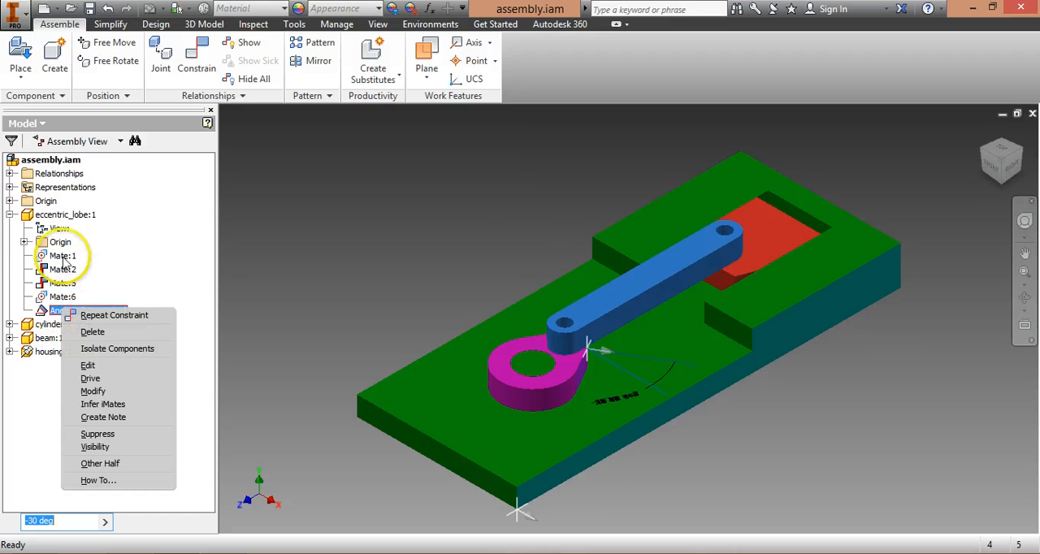
key("Escape")
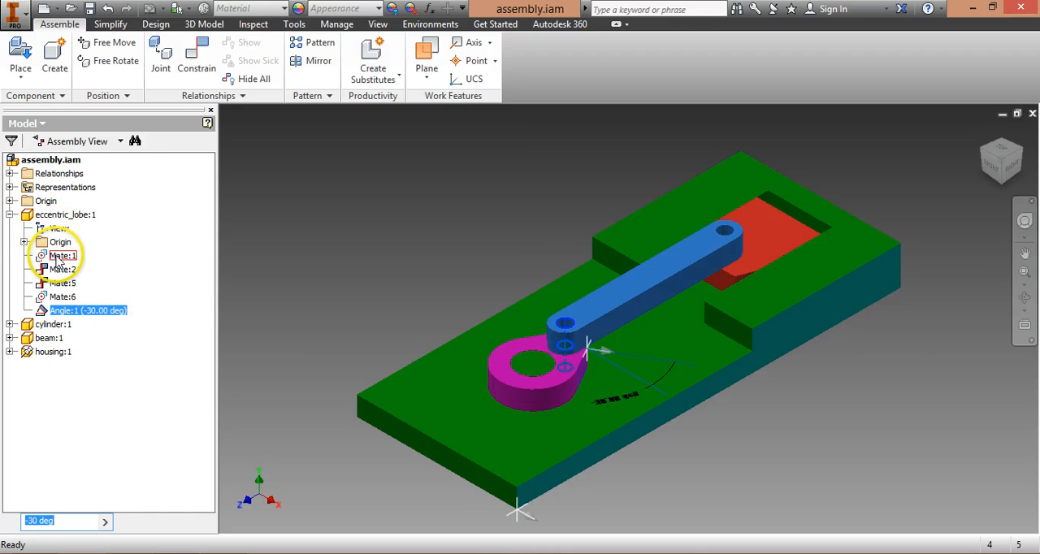
right_click(57, 311)
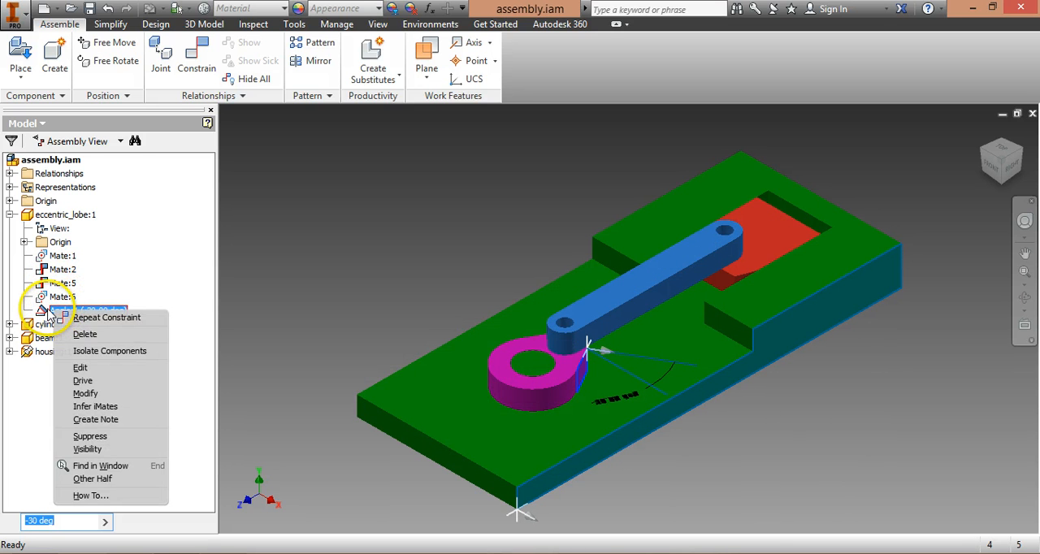
left_click(91, 382)
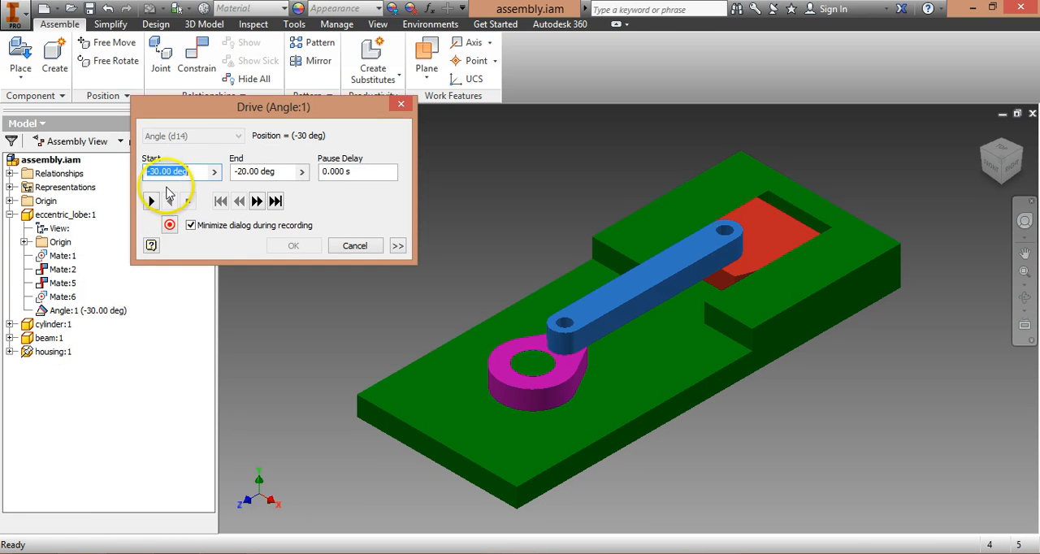
left_click(398, 246)
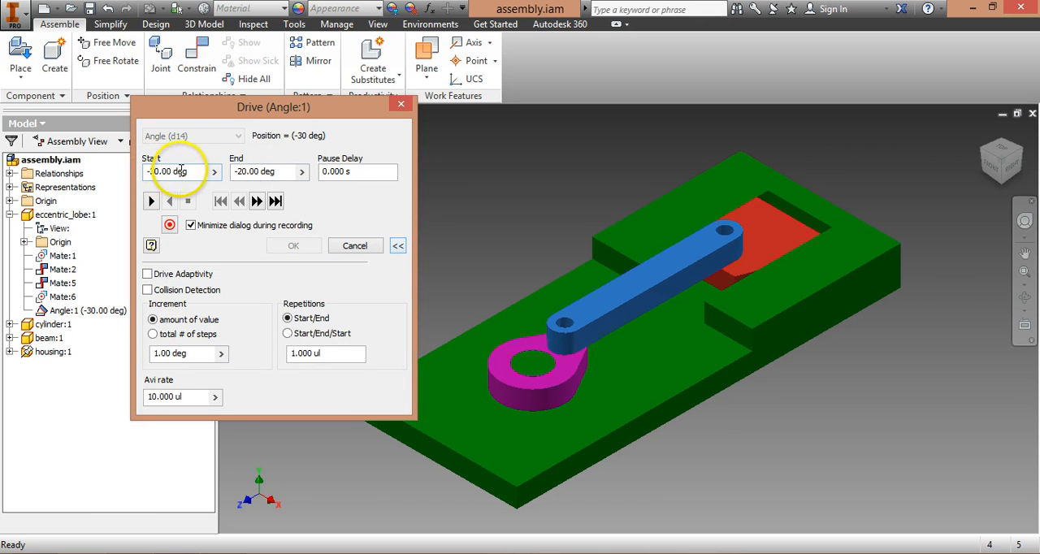
Step: Set the end angle of the drive to 330 deg
double_click(286, 172)
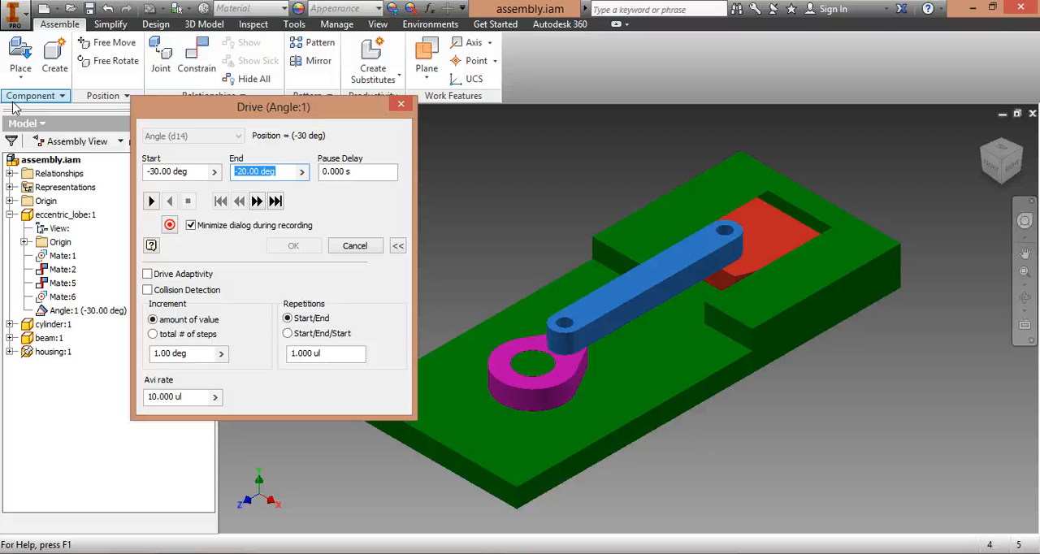
type("330")
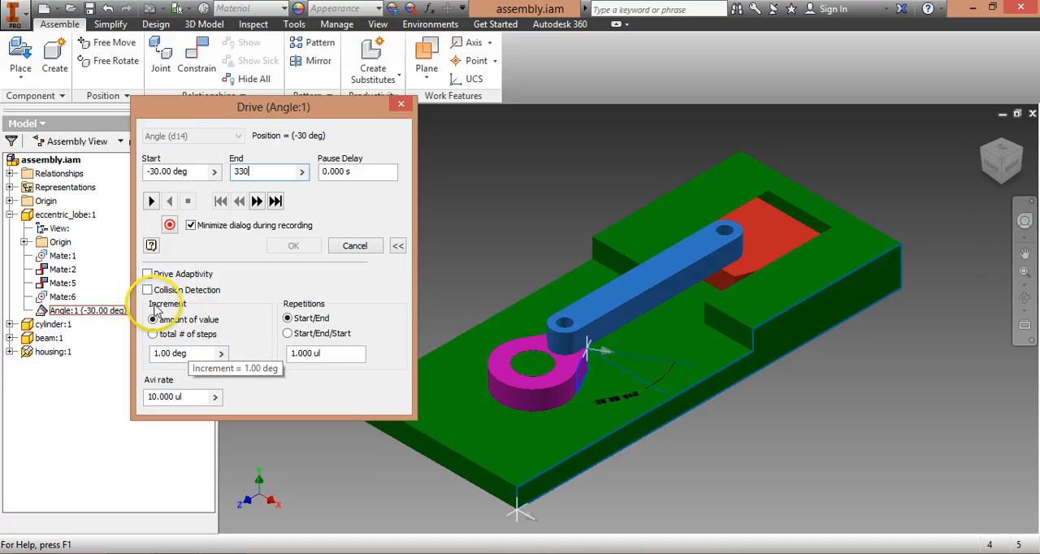
Step: Define the drive increment by amount of value at 1.00 deg and set the AVI rate to 30
left_click(196, 354)
left_click(195, 354)
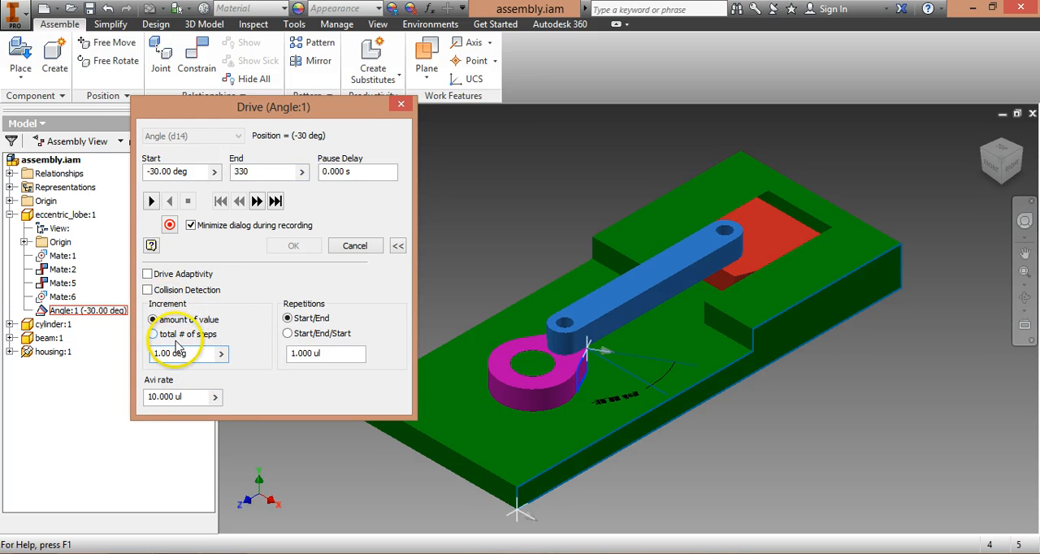
left_click(172, 335)
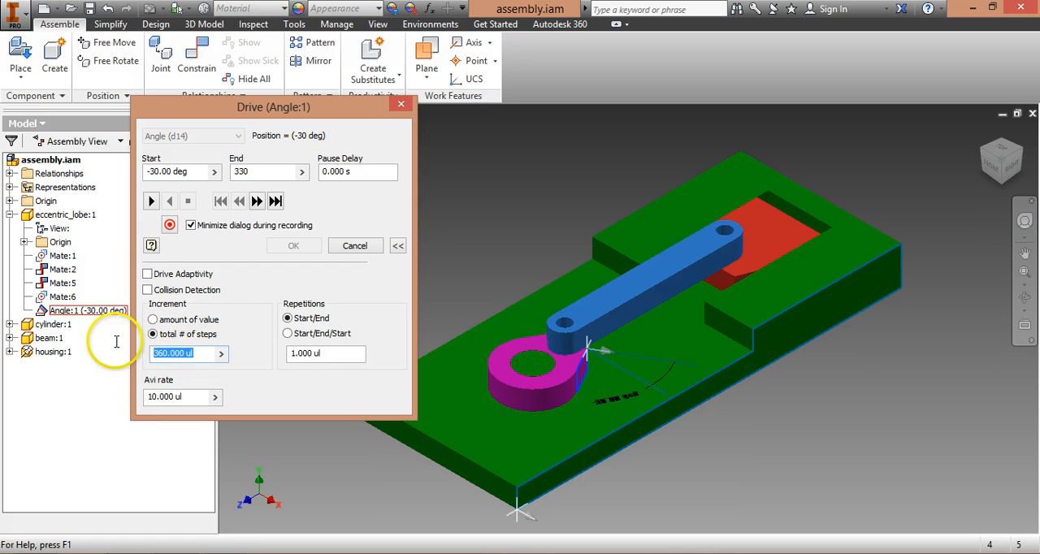
left_click(199, 355)
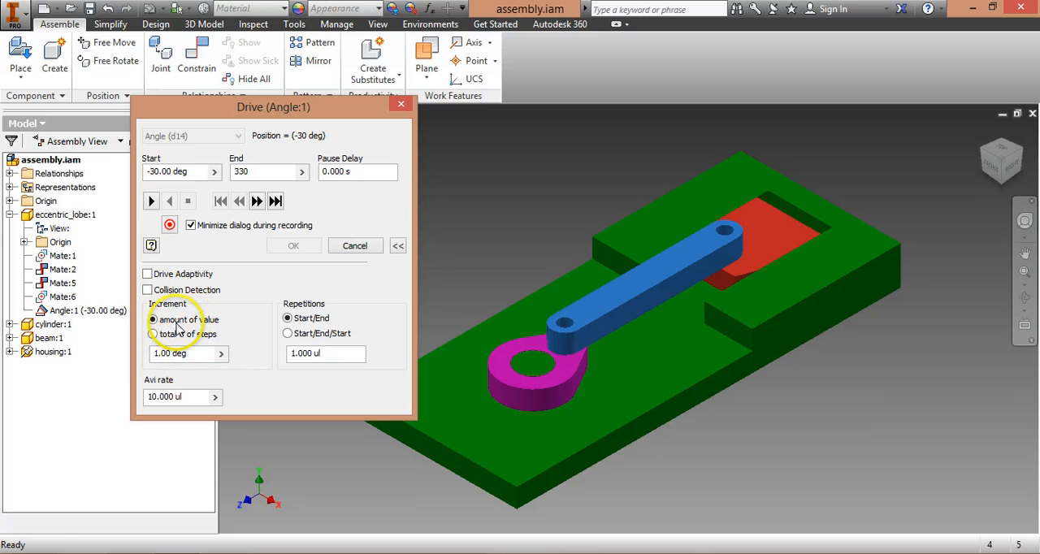
double_click(193, 397)
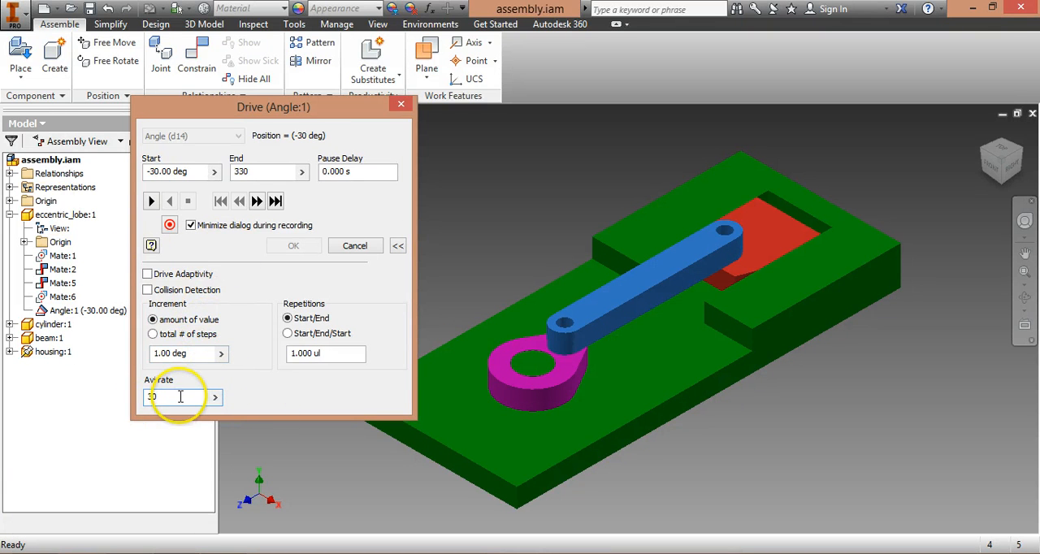
Step: Start recording the drive to the existing piston.wmv file, overwriting it, with BroadBand(250Kbps) bandwidth and 640 x 480 image size
left_click(170, 225)
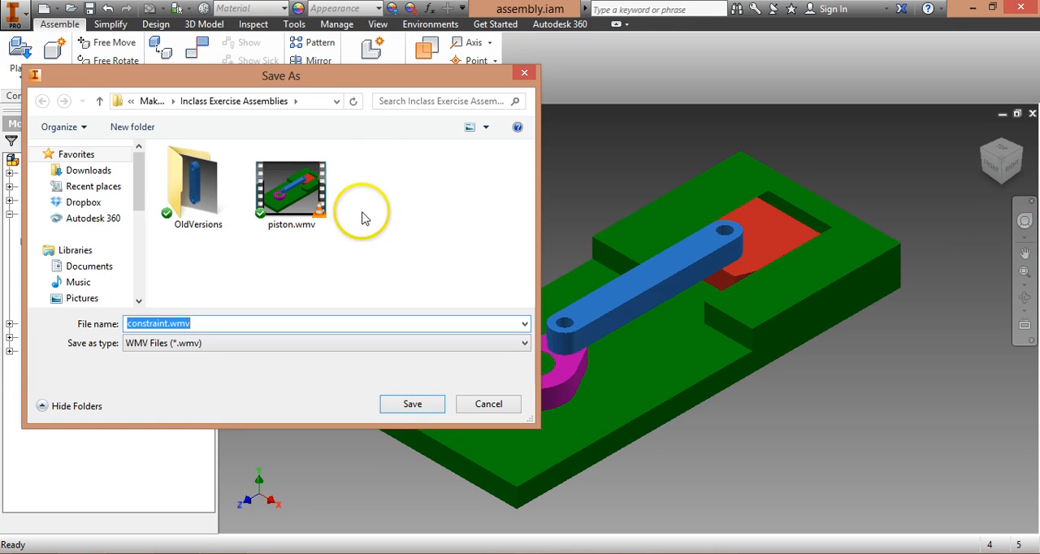
left_click(294, 189)
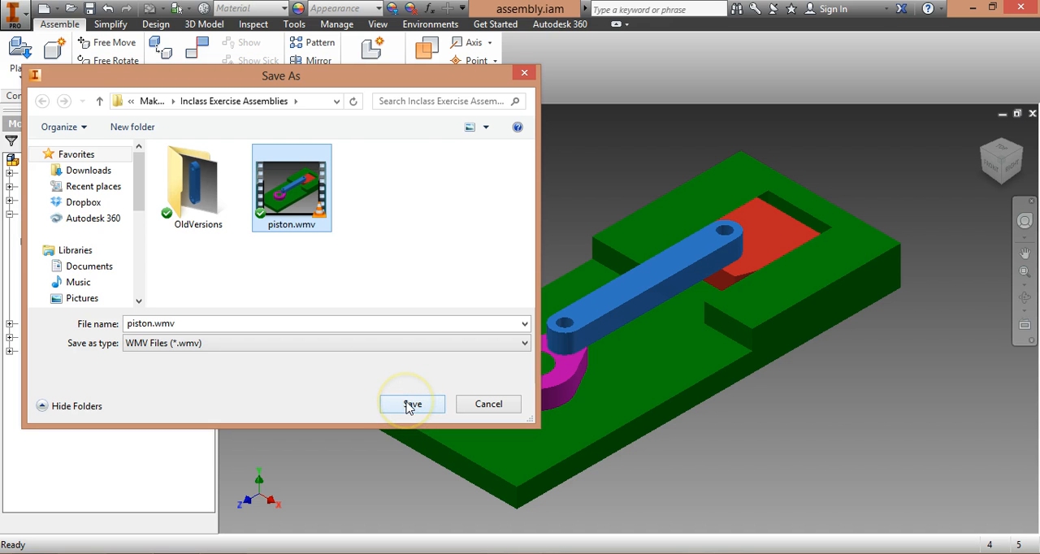
left_click(411, 407)
left_click(569, 288)
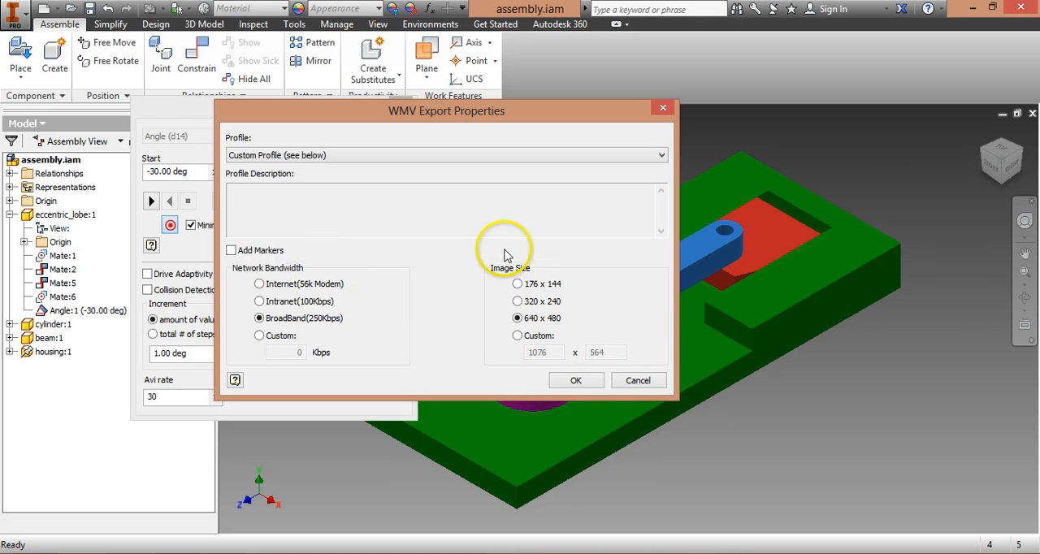
left_click(576, 382)
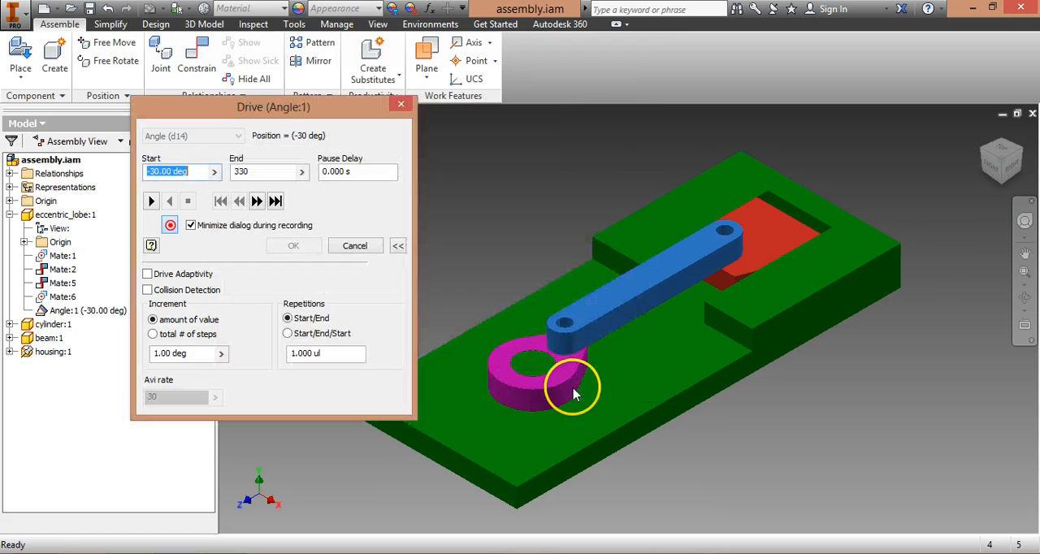
Step: Run the angle drive forward to its end position to record the motion and accept the drive
left_click(151, 203)
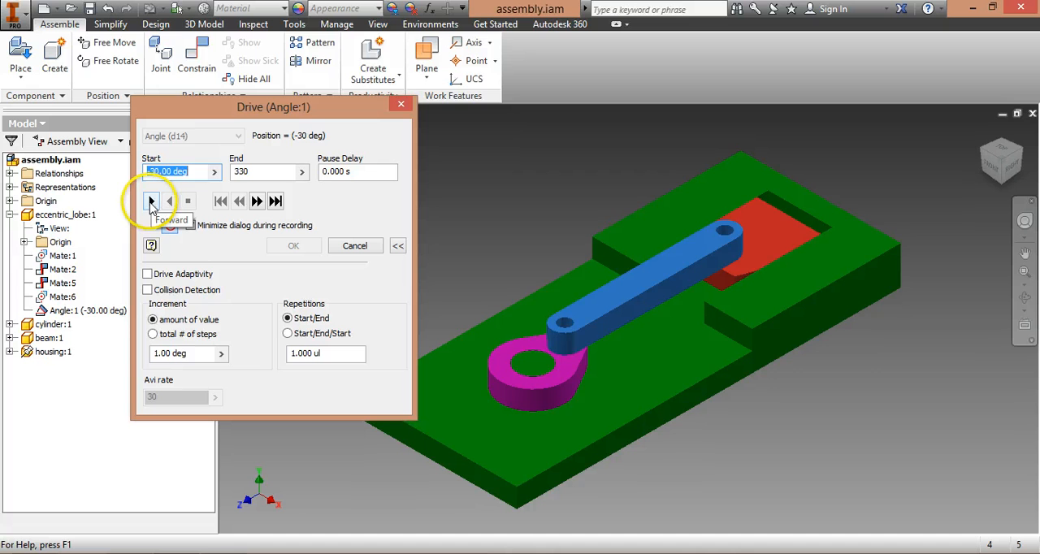
left_click(151, 202)
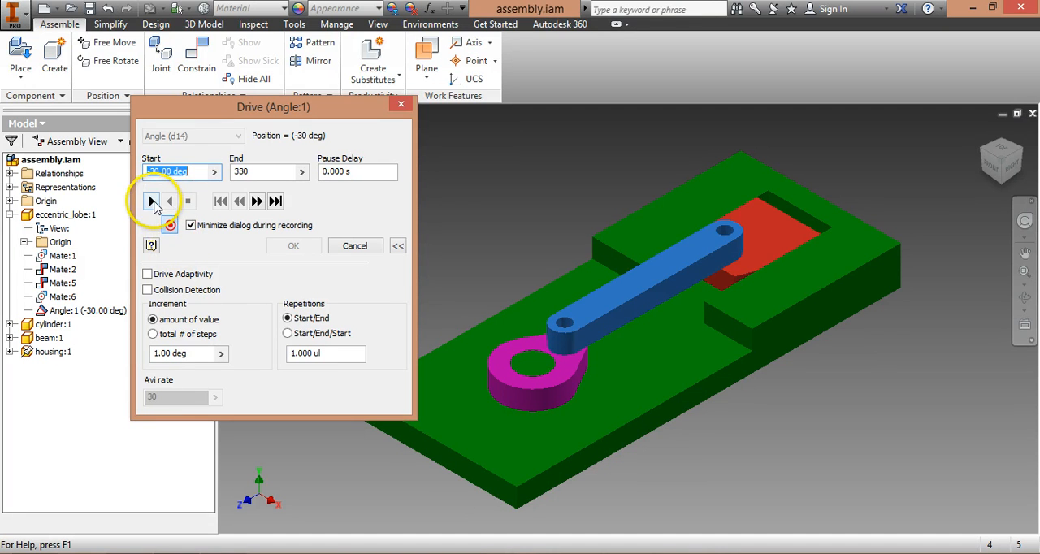
left_click(151, 202)
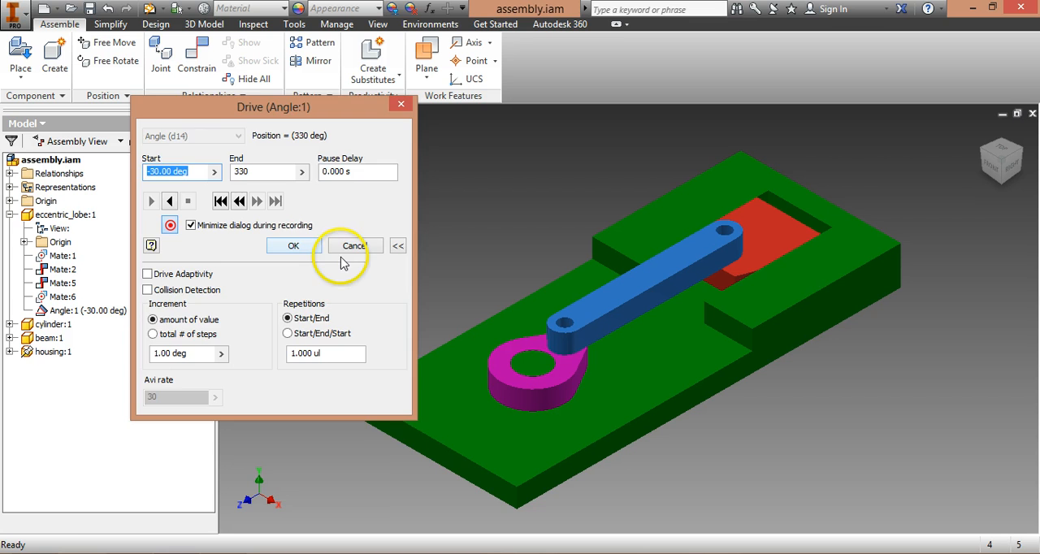
left_click(293, 247)
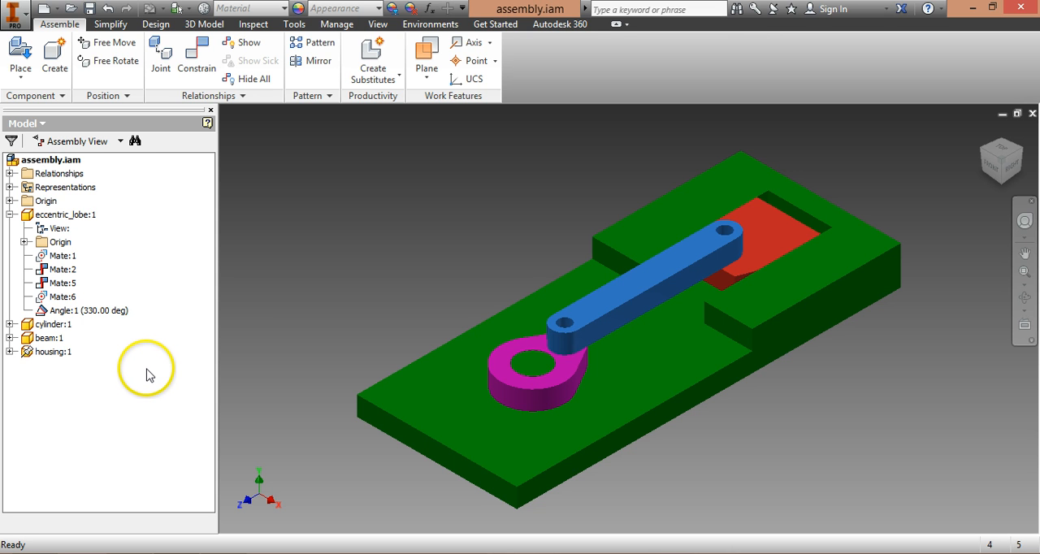
Step: Switch to File Explorer, play the recorded piston.wmv in VLC media player, and return to the assembly in Inventor
key("alt+Tab")
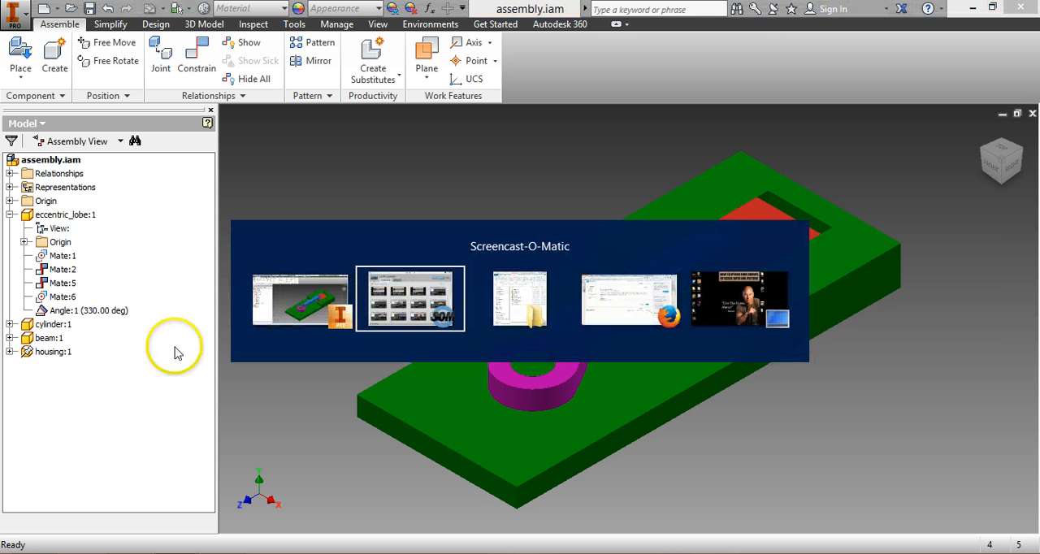
key("alt+Tab")
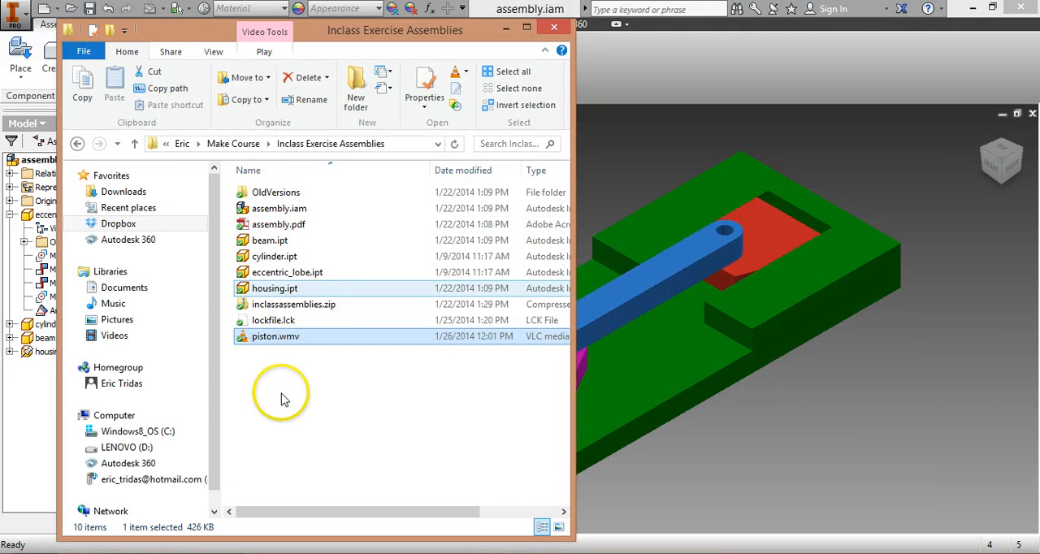
double_click(250, 338)
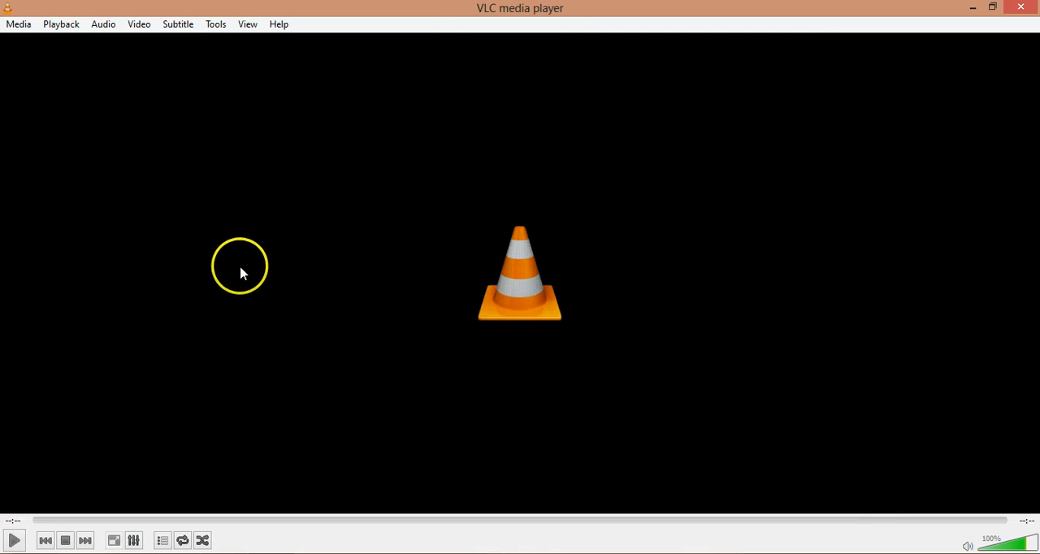
left_click(1028, 10)
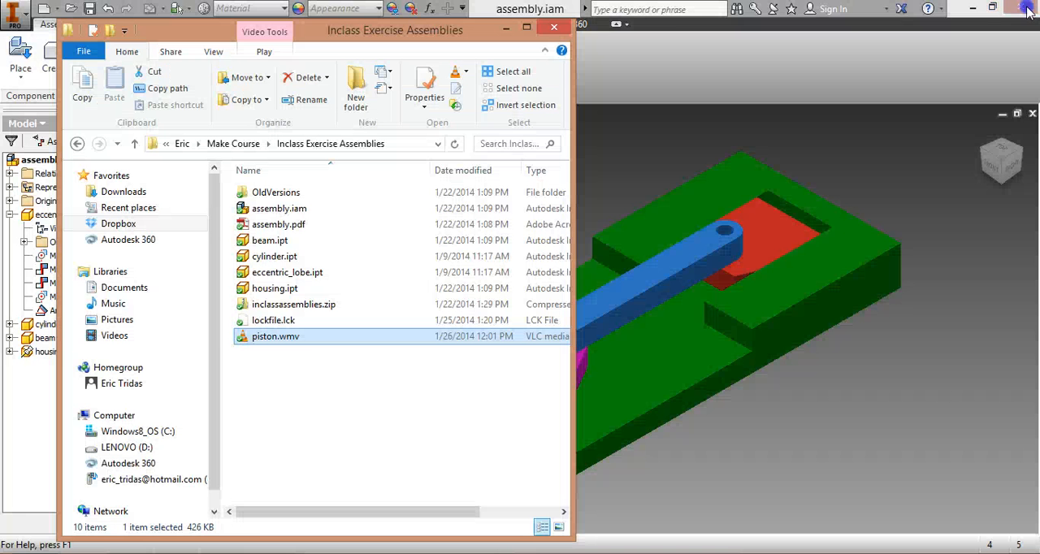
left_click(559, 18)
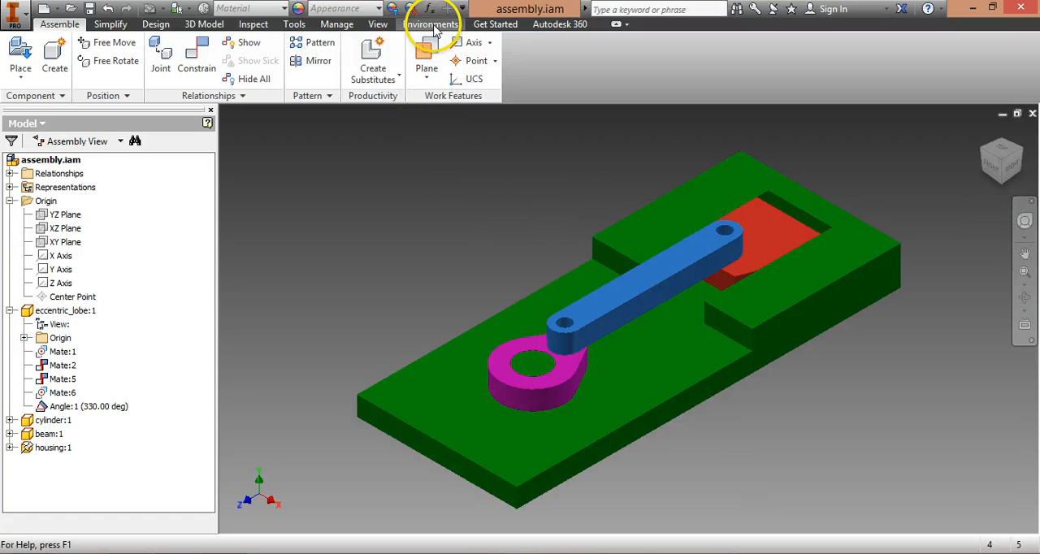
Step: Enter the Inventor Studio environment and expand the eccentric lobe to reach its angle constraint
left_click(437, 26)
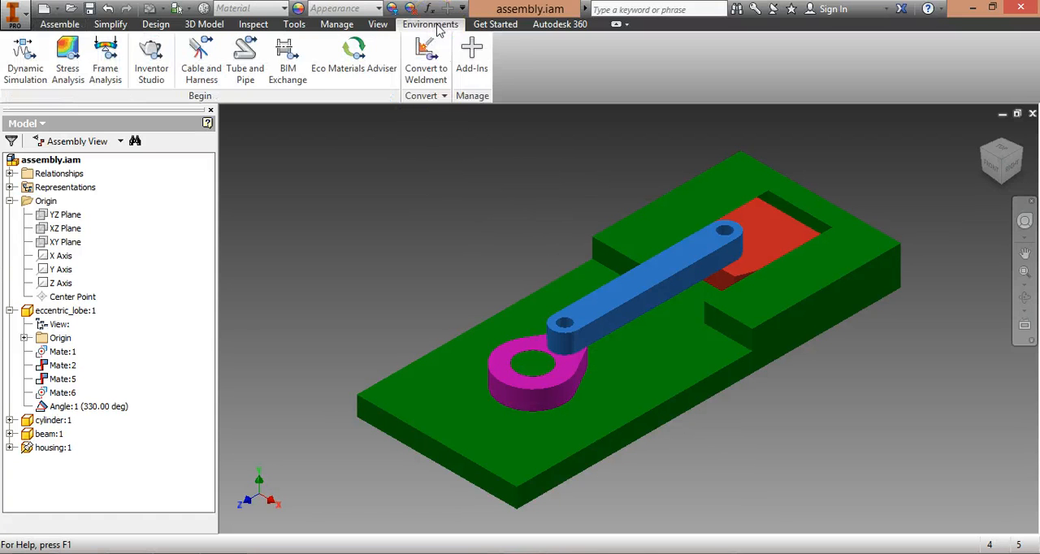
left_click(154, 61)
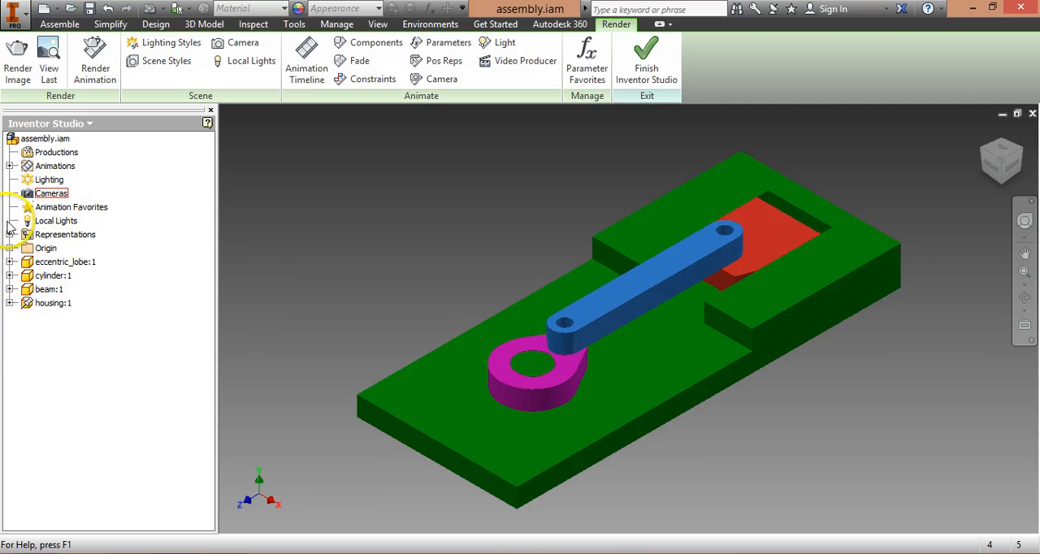
left_click(10, 262)
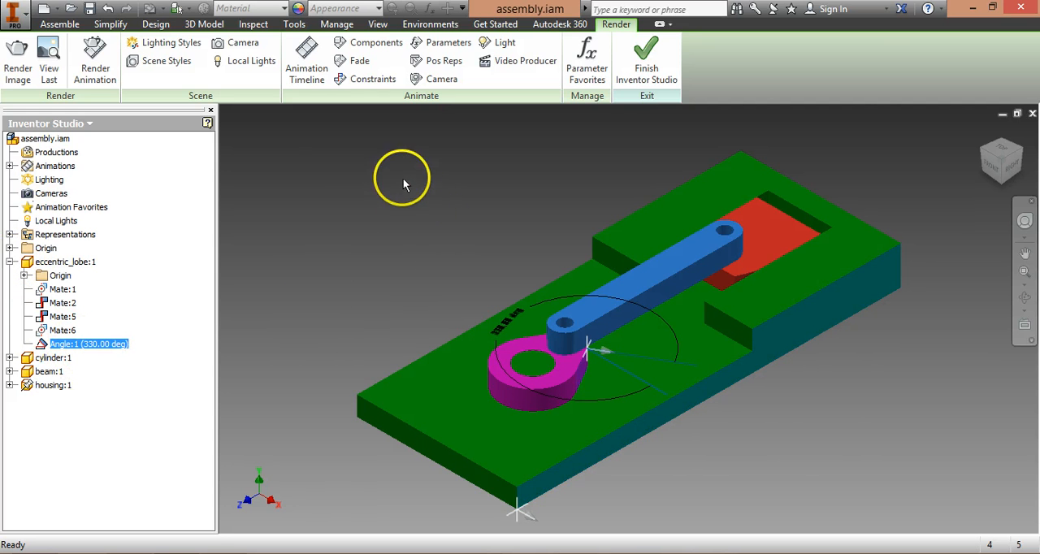
Step: Activate an animation and open the Animation Timeline with the action editor expanded
left_click(306, 54)
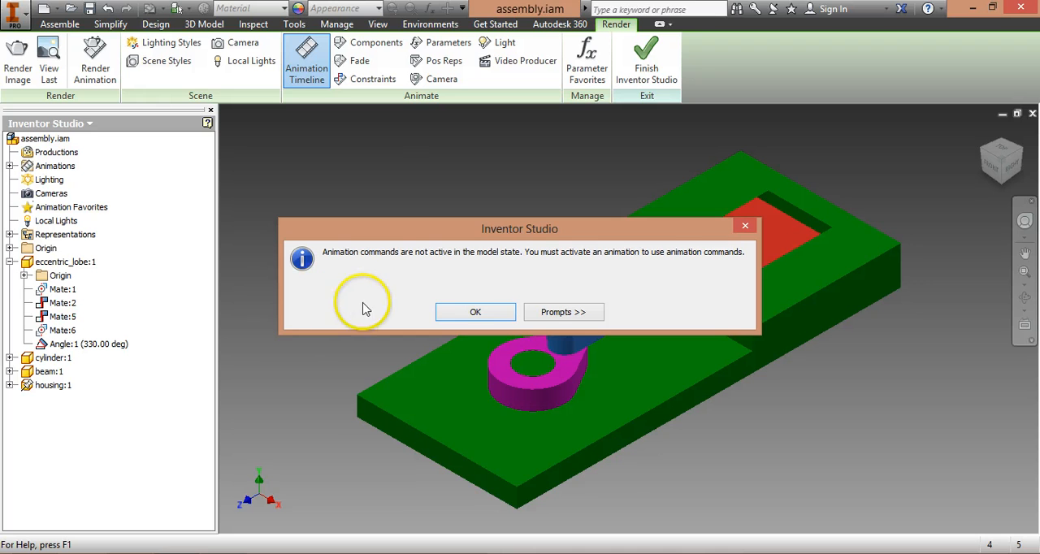
left_click(475, 315)
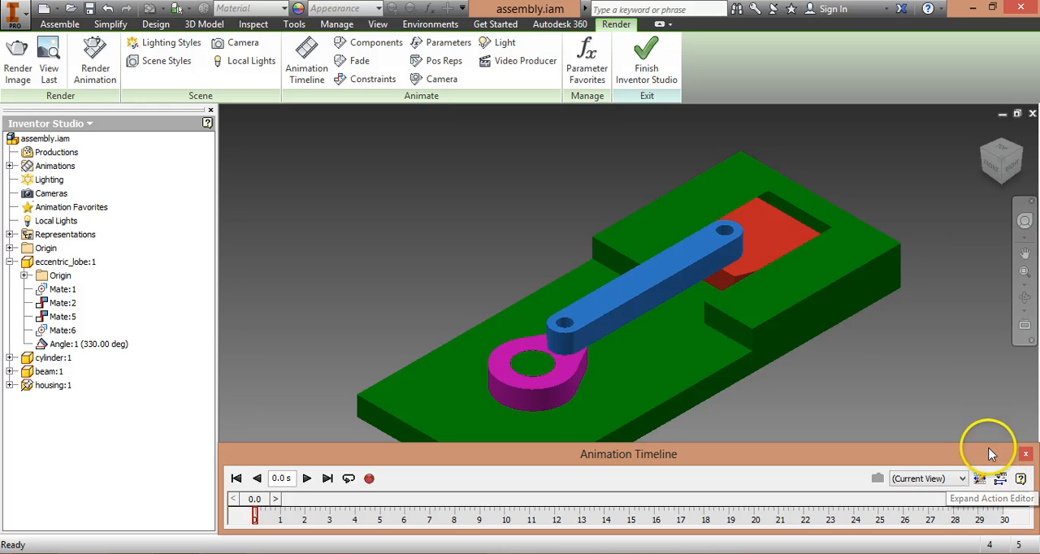
left_click(1000, 479)
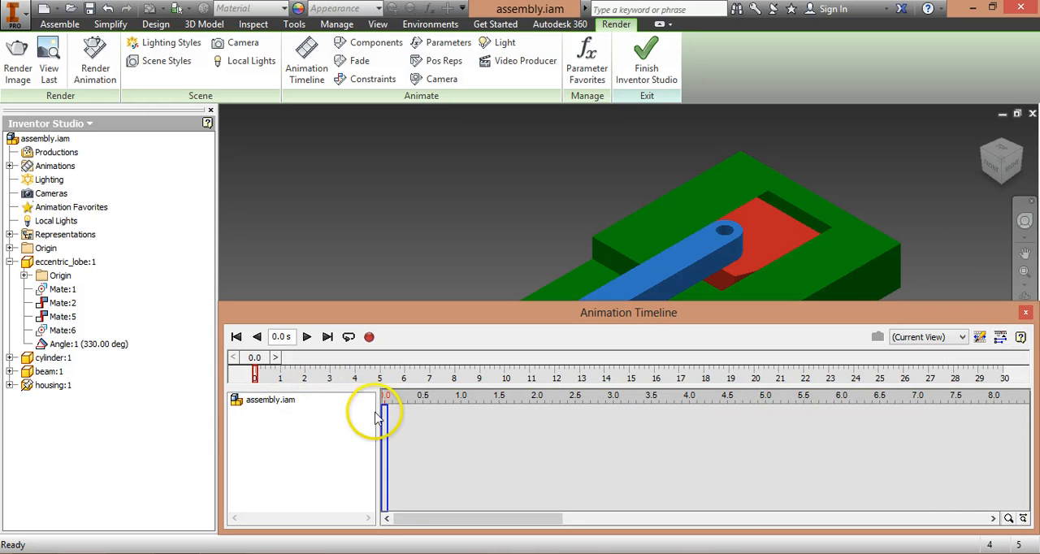
left_click_drag(426, 521, 426, 476)
left_click(271, 403)
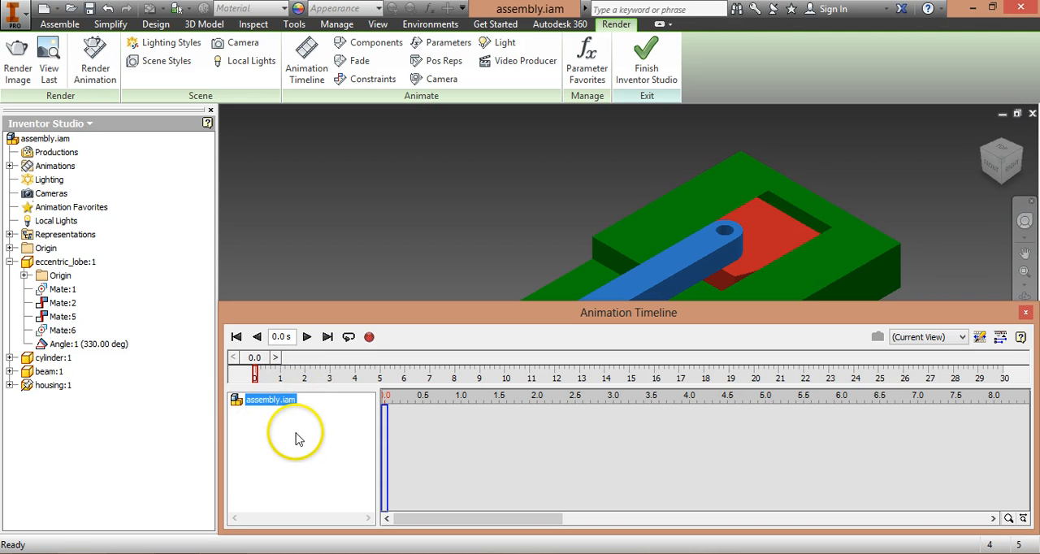
Step: Set up an animation of the eccentric lobe's angle constraint with end value 360*10-30 and a specified end time of 30 s
right_click(85, 348)
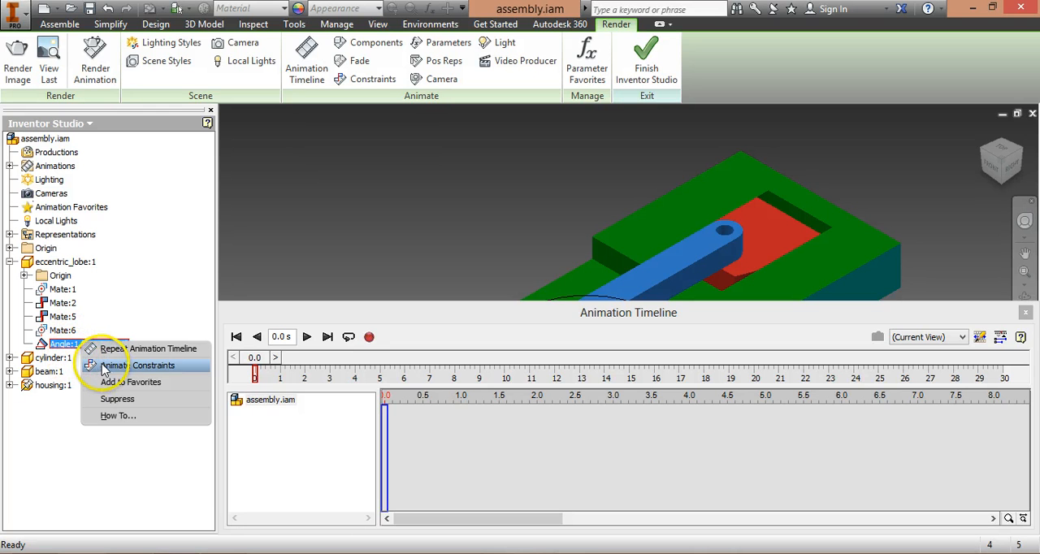
left_click(146, 367)
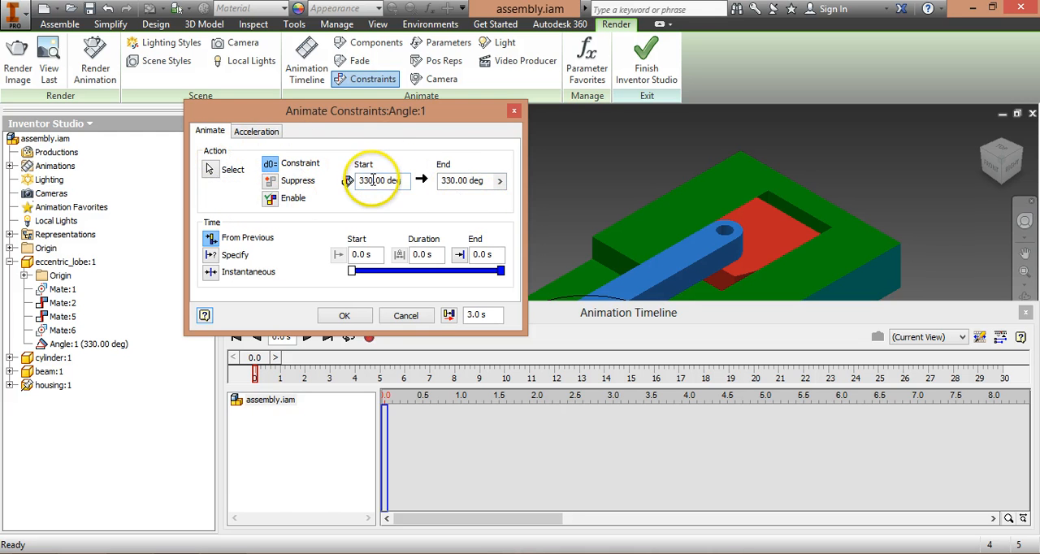
left_click(485, 180)
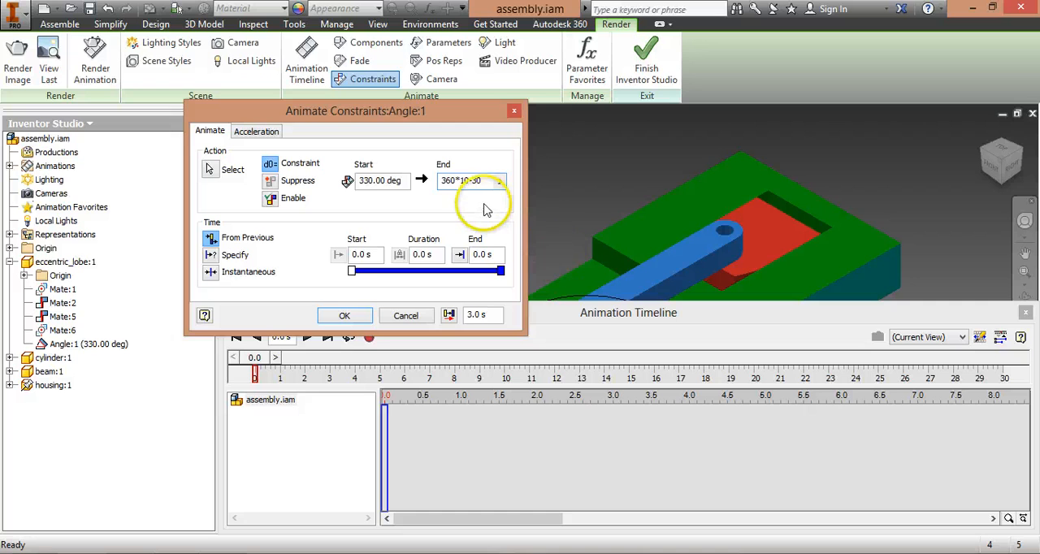
left_click(486, 254)
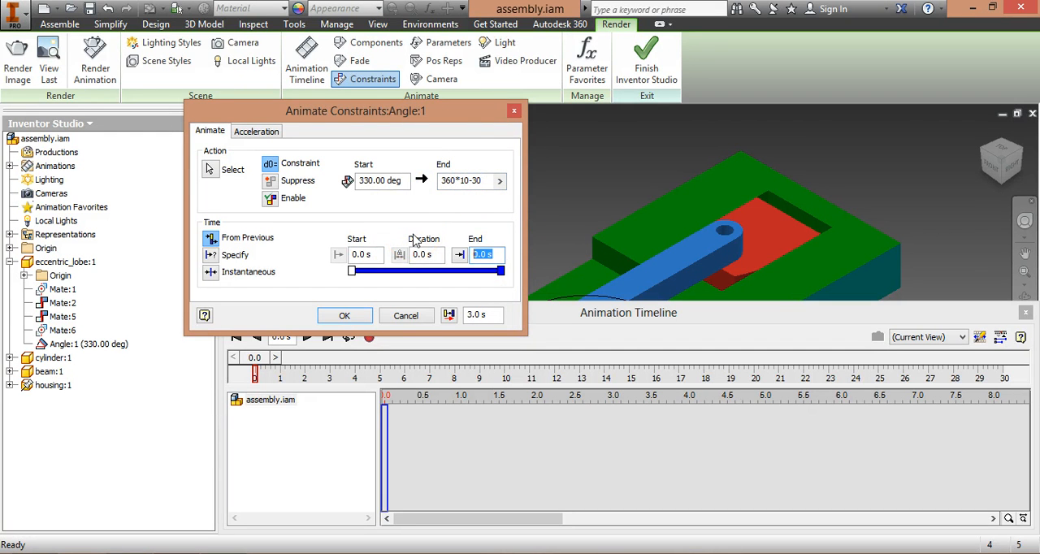
left_click(221, 254)
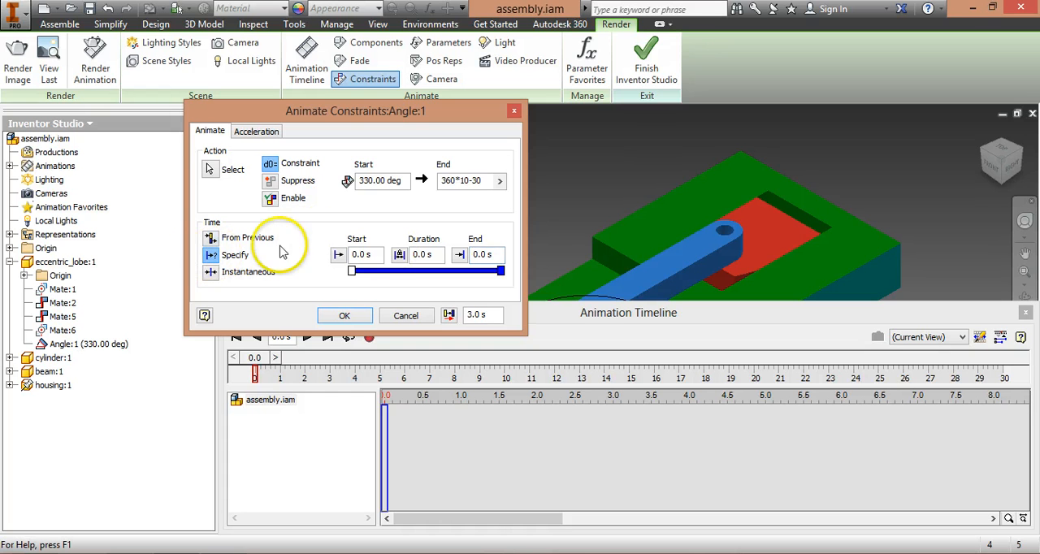
left_click(488, 256)
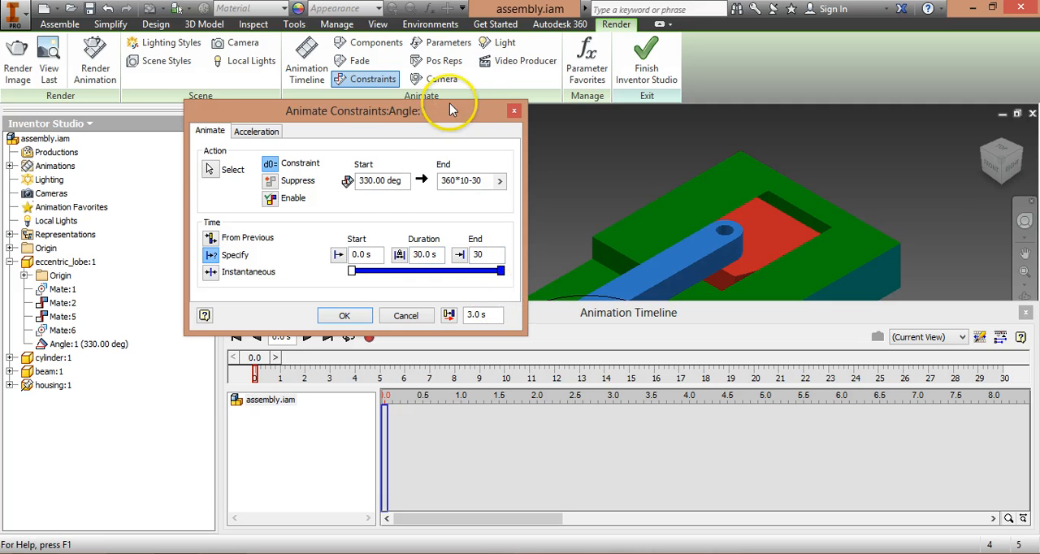
Step: Review the default acceleration profile of the angle animation and create the animation action
left_click(256, 131)
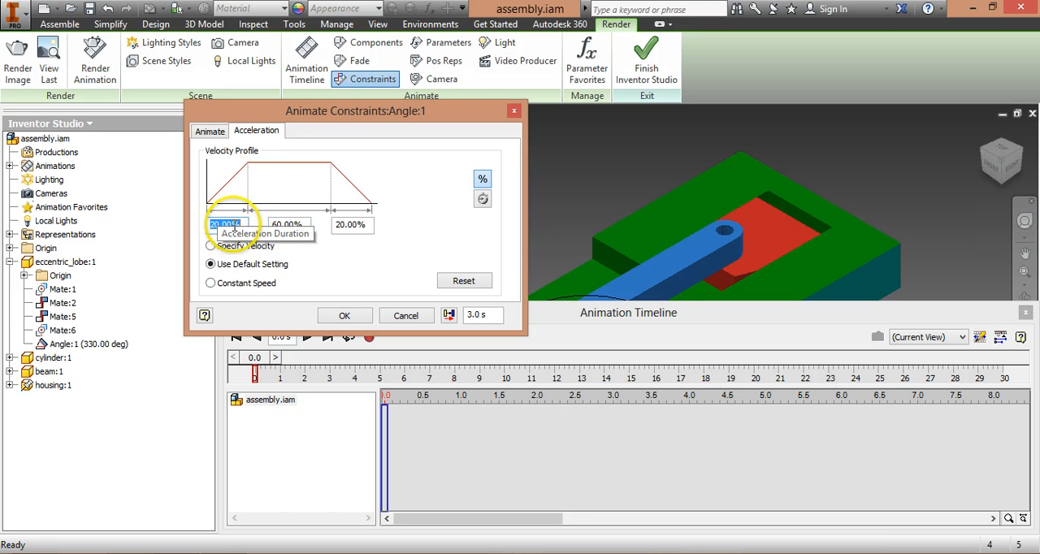
key("Tab")
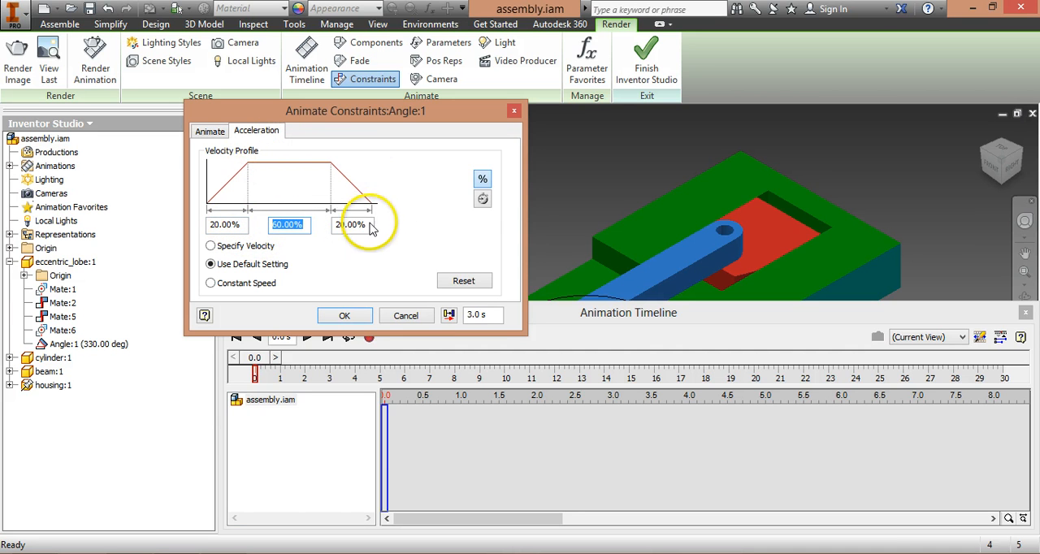
left_click(351, 225)
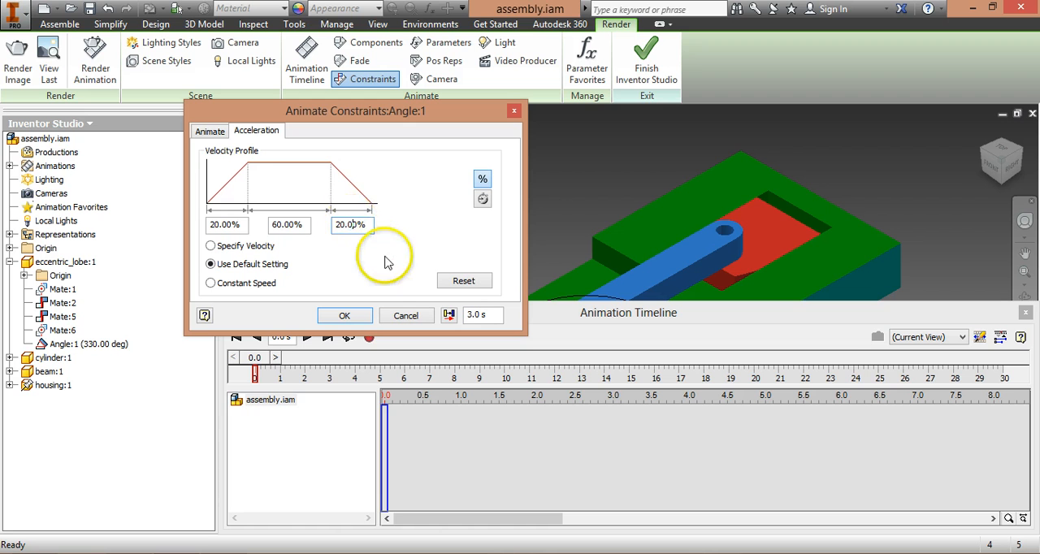
left_click(211, 130)
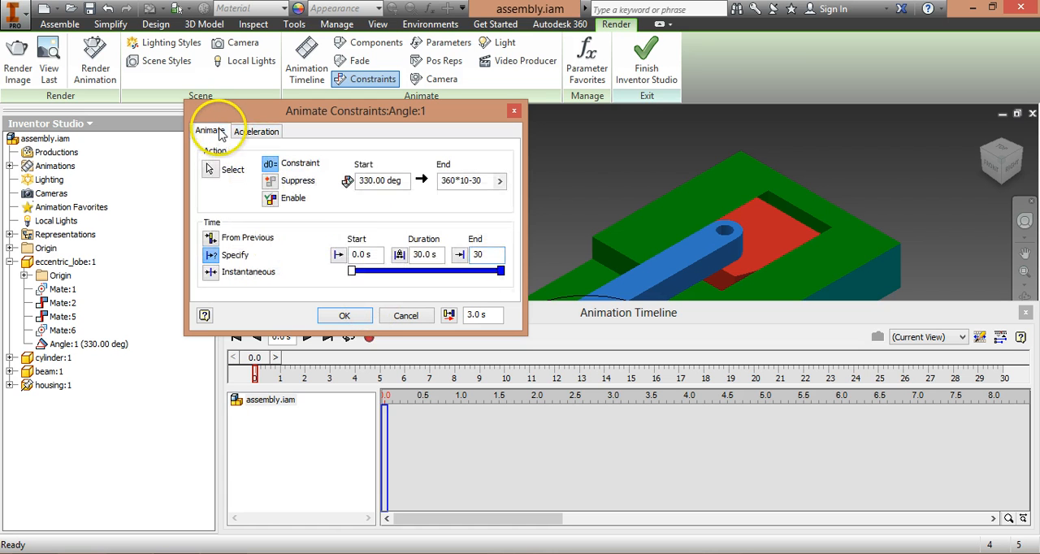
left_click(345, 316)
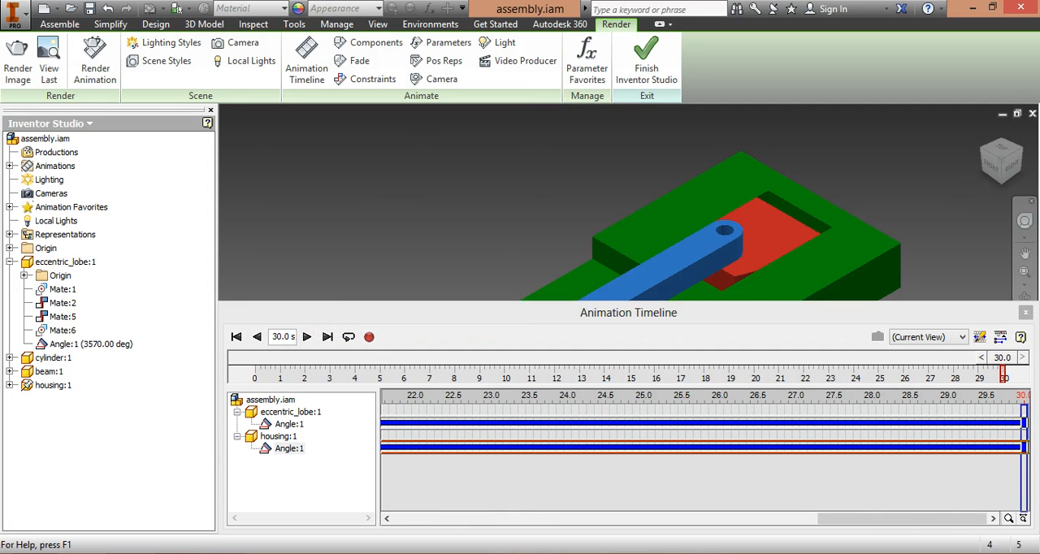
Step: Inspect the angle actions along the timeline, collapse the action editor and return the animation to its start
left_click_drag(900, 524, 427, 524)
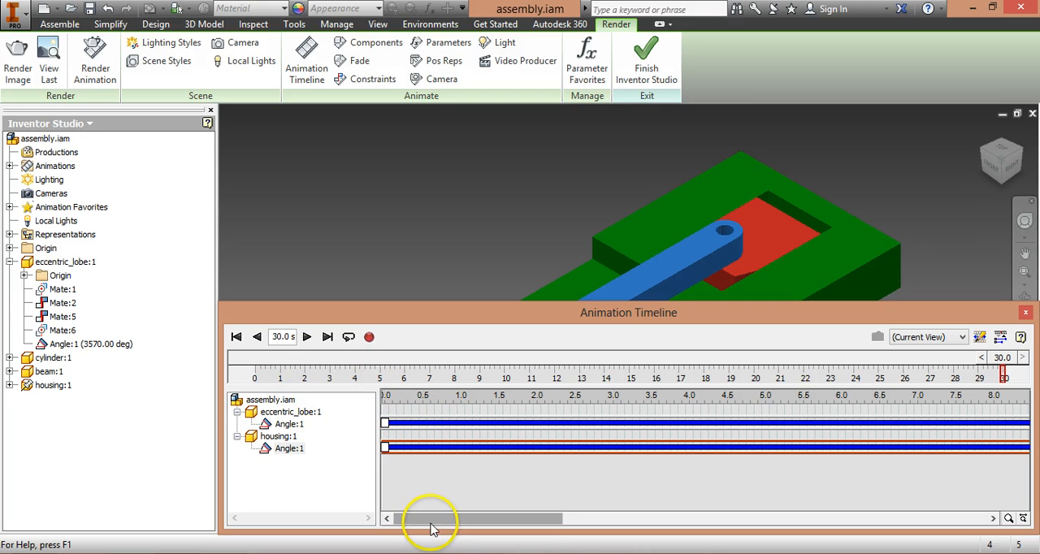
left_click_drag(436, 520, 903, 501)
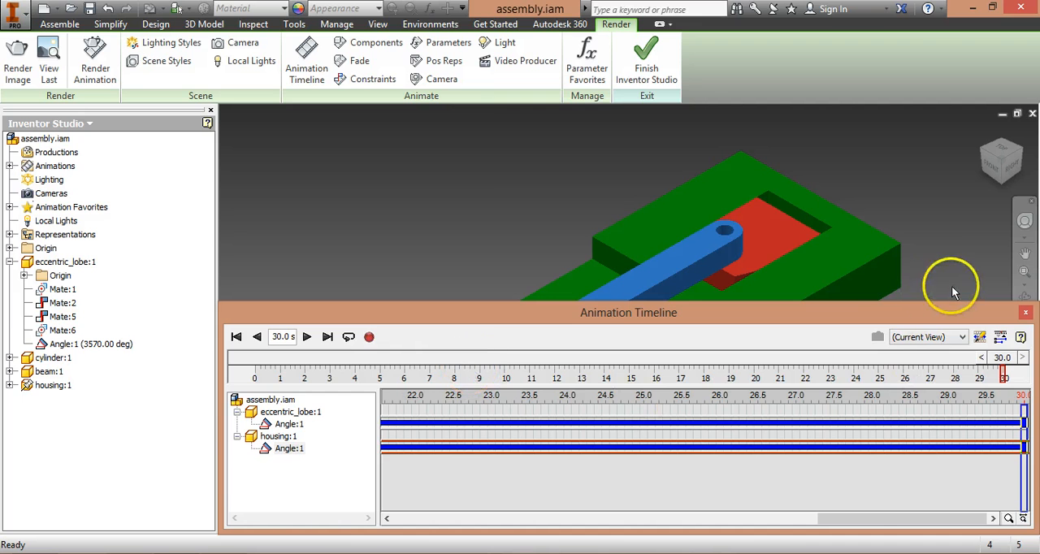
left_click(1021, 337)
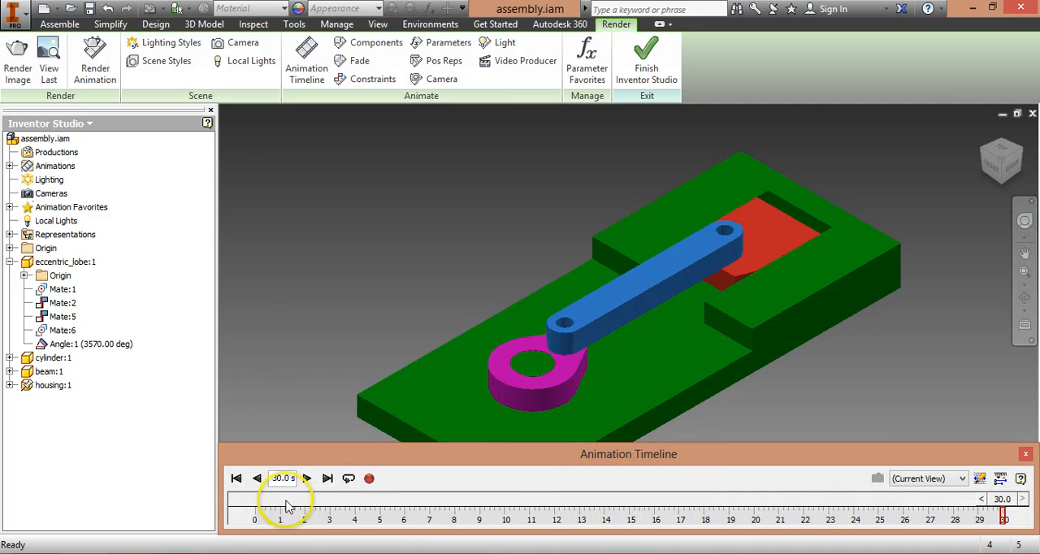
left_click(236, 479)
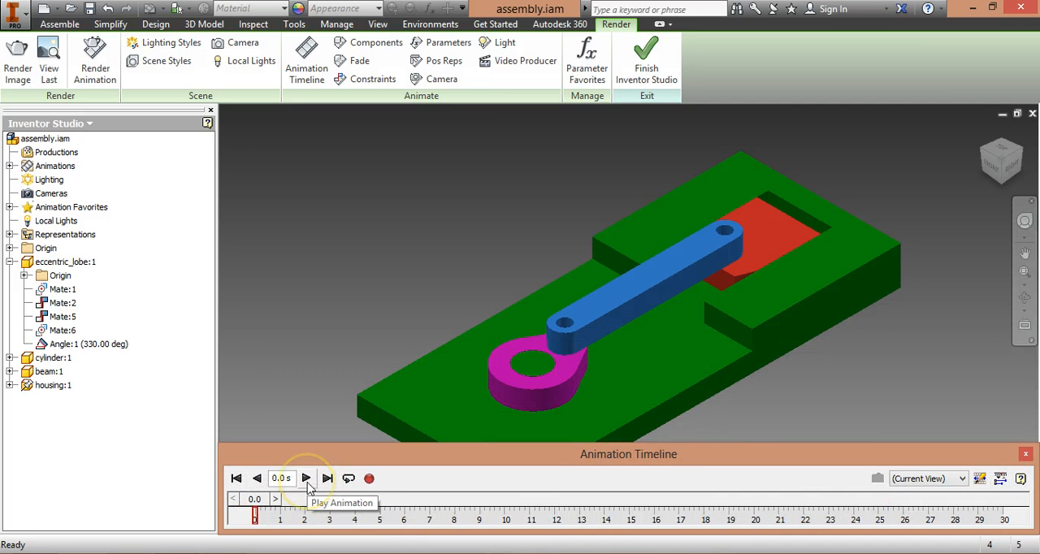
Step: Play the piston animation from the start, stop it partway and return the timeline to the beginning
left_click(306, 479)
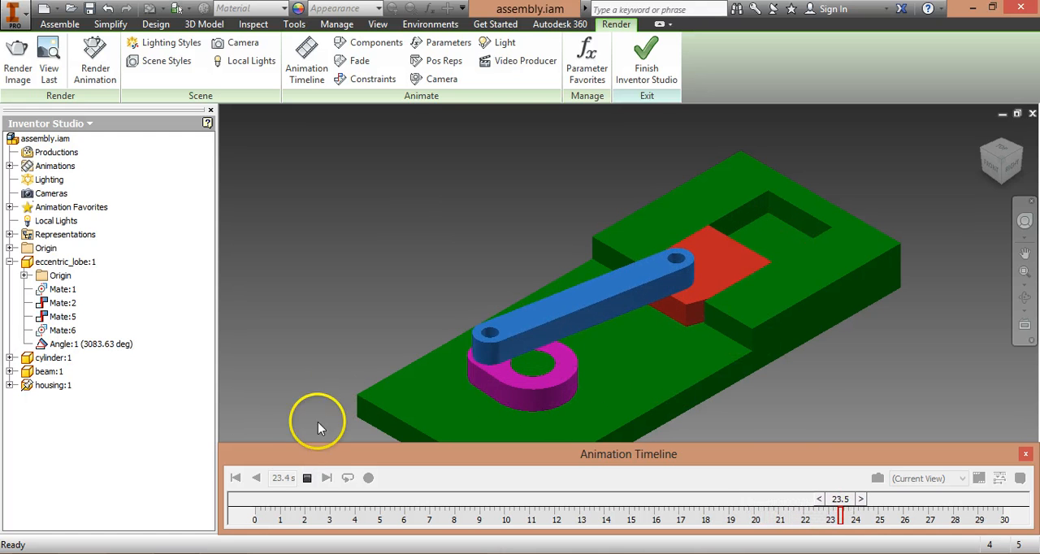
left_click(308, 479)
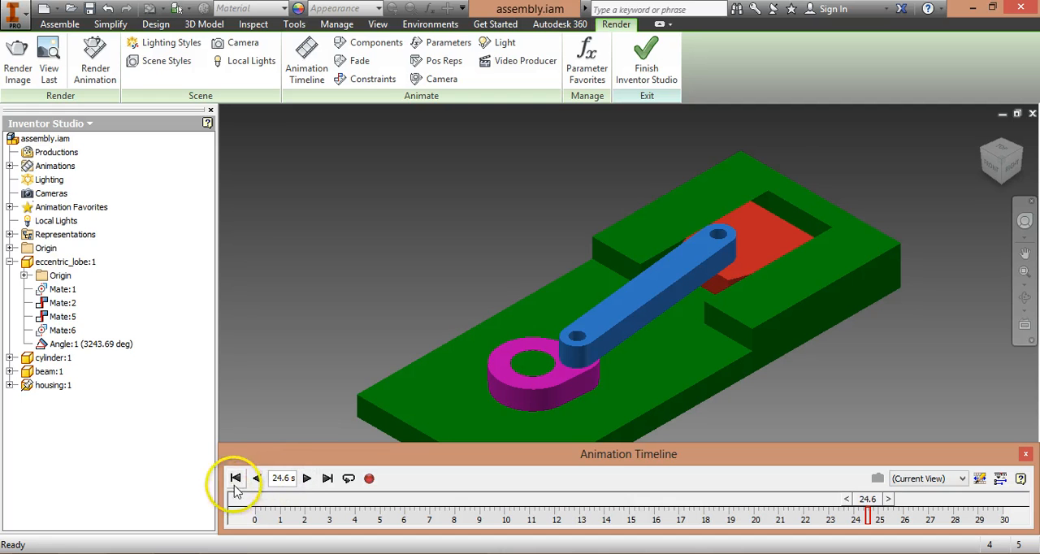
left_click(236, 478)
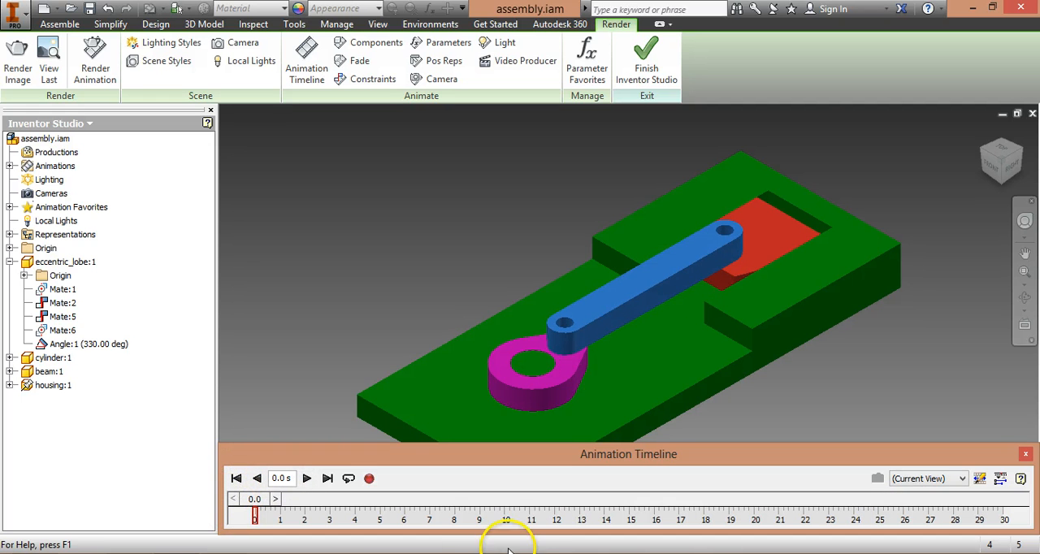
Step: Review the output and general settings for rendering the animation, and close them without rendering
left_click(370, 478)
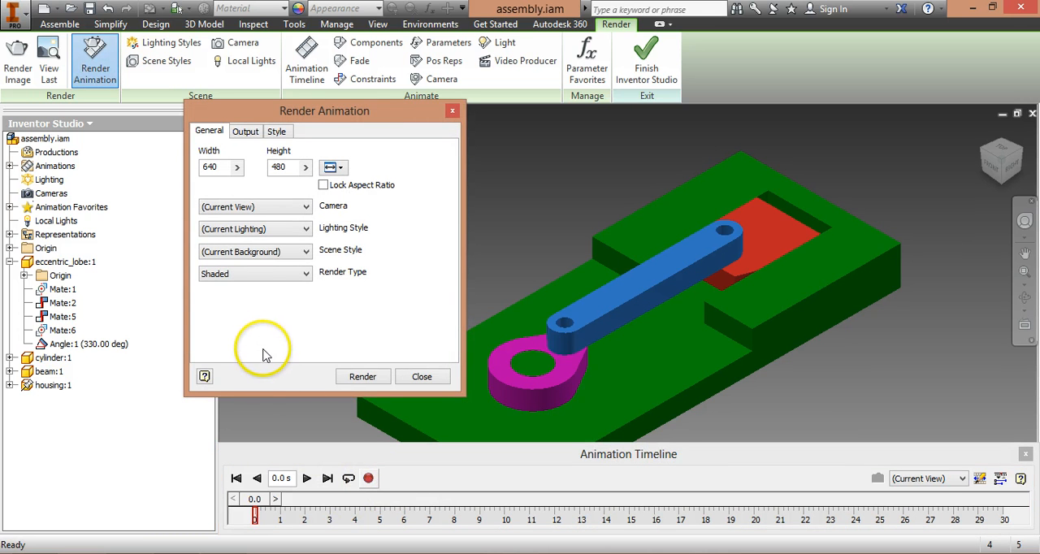
left_click(246, 133)
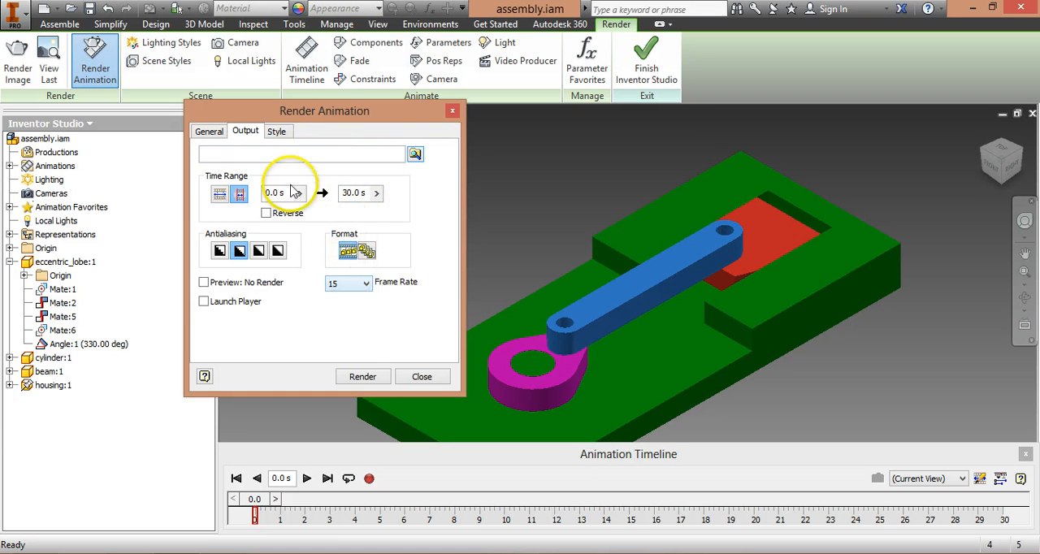
left_click(209, 132)
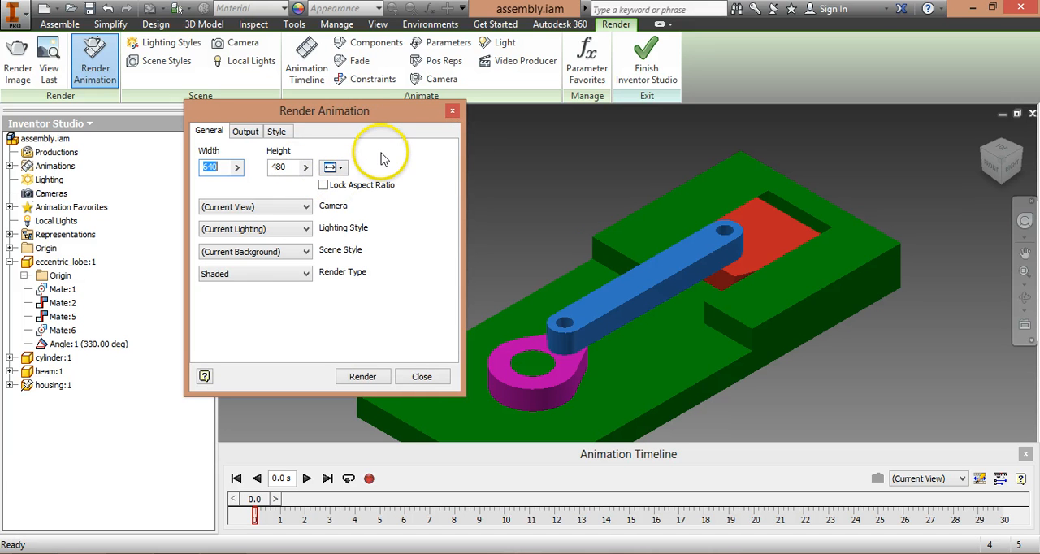
left_click(422, 377)
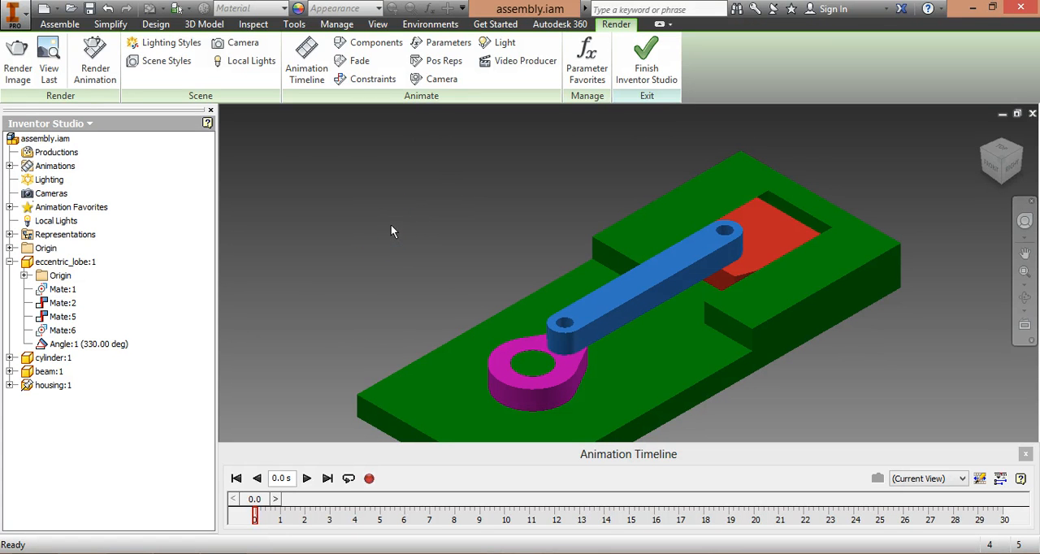
Step: Create a camera from the current isometric view of the assembly
left_click(37, 194)
right_click(46, 198)
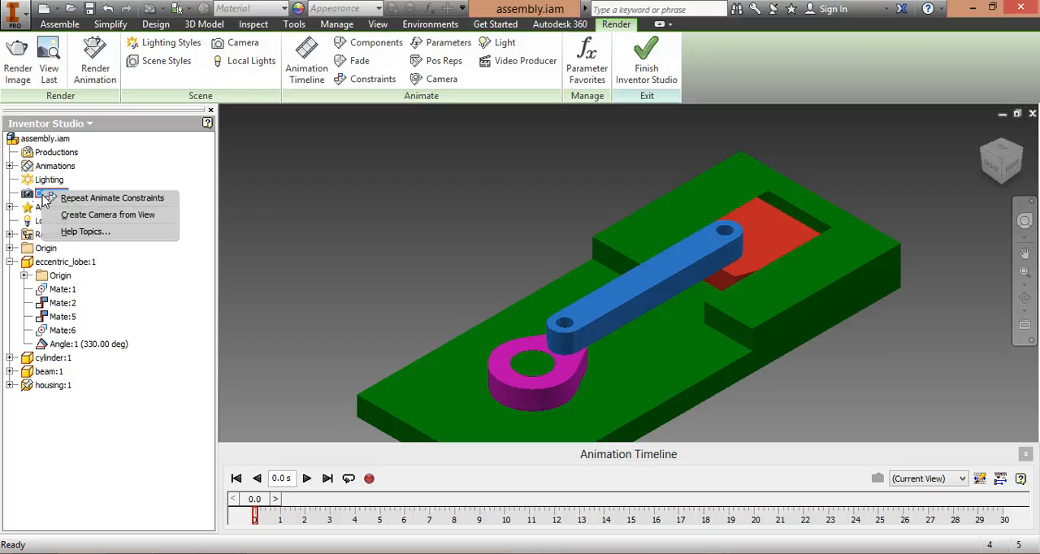
left_click(145, 218)
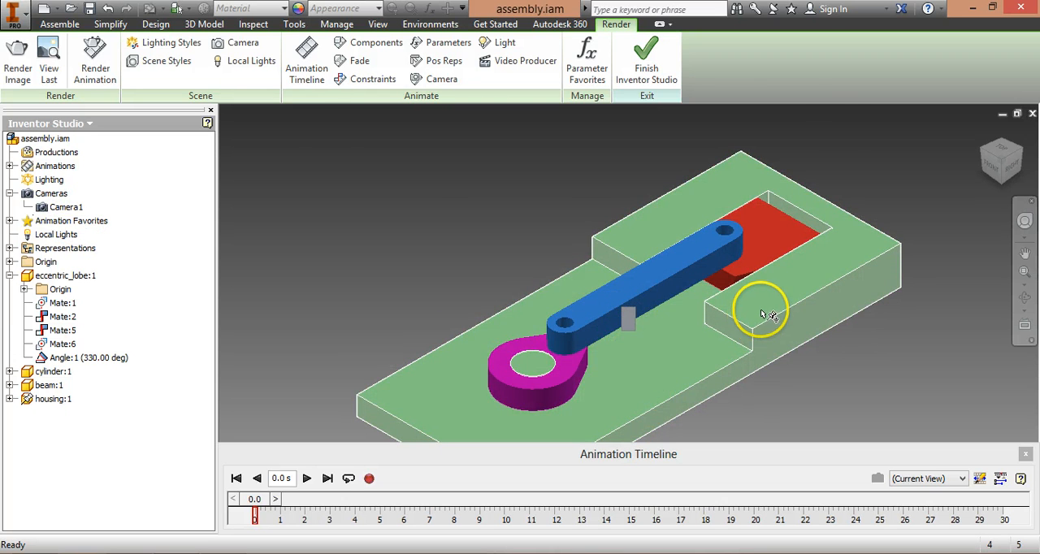
Step: Inspect Camera1 and its target from another side of the assembly, and set the view back to Camera1
left_click(1028, 154)
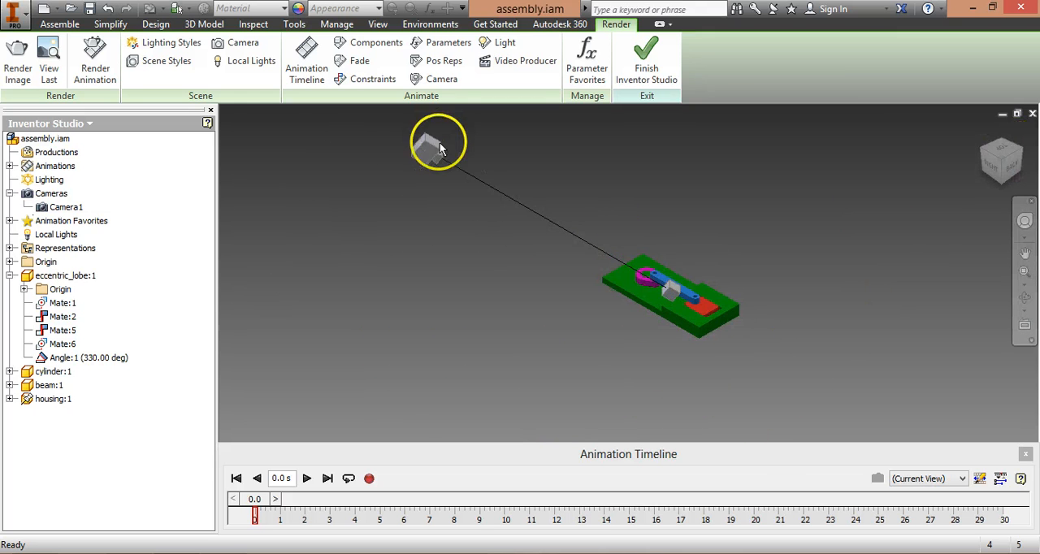
left_click(670, 291)
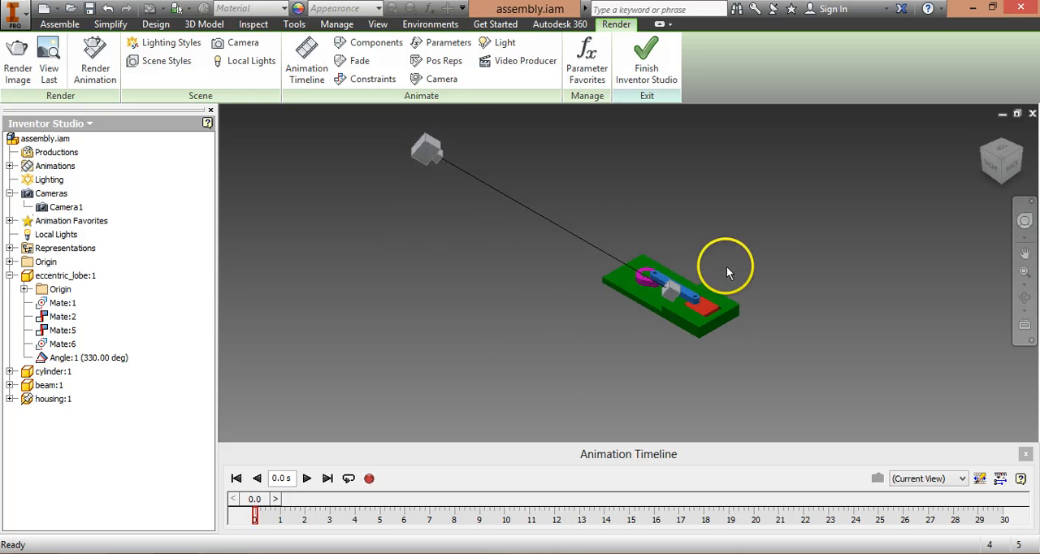
left_click(65, 208)
right_click(65, 210)
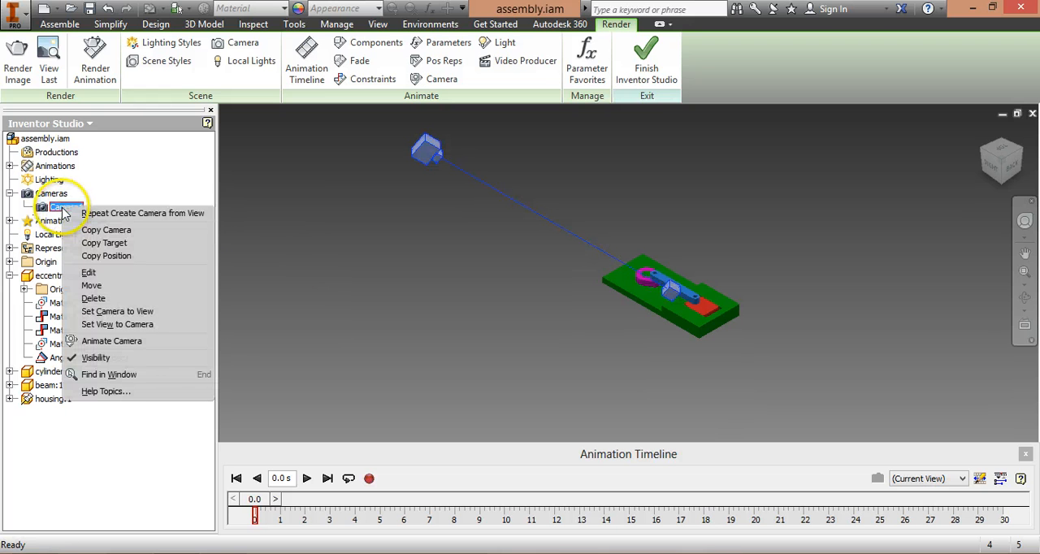
left_click(161, 325)
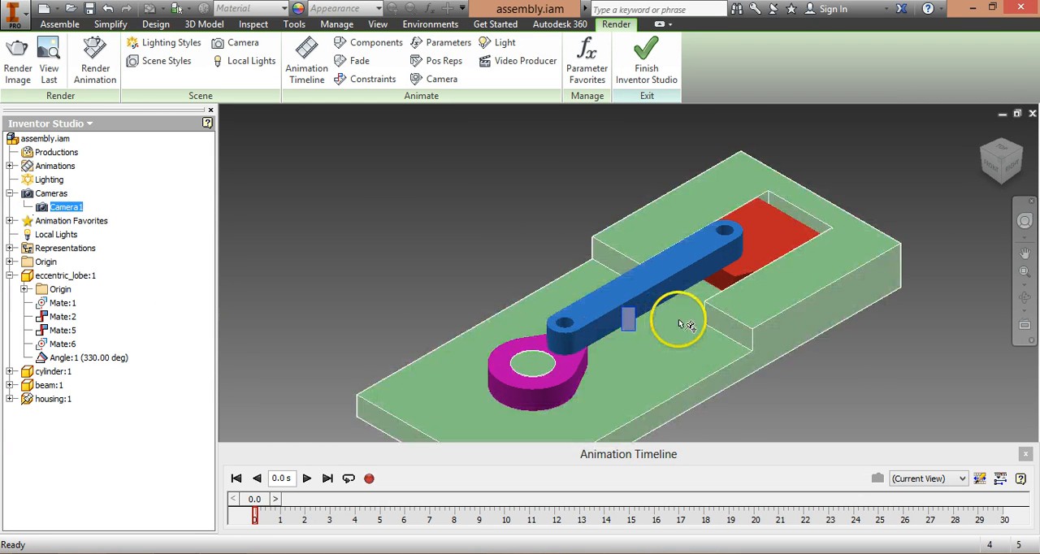
Step: Create a second camera from an enlarged top view of the assembly
left_click(1006, 155)
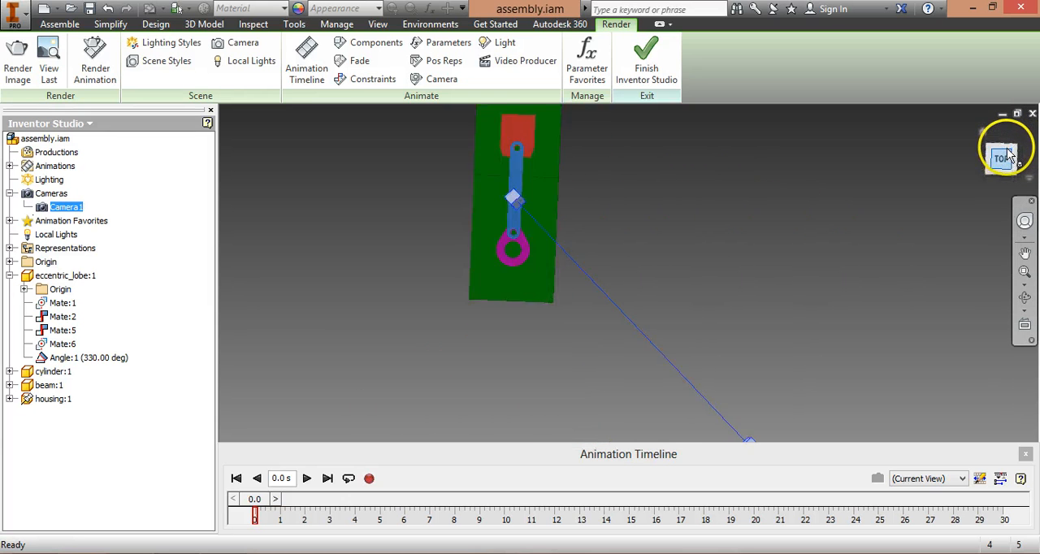
middle_click_drag(512, 215, 636, 297)
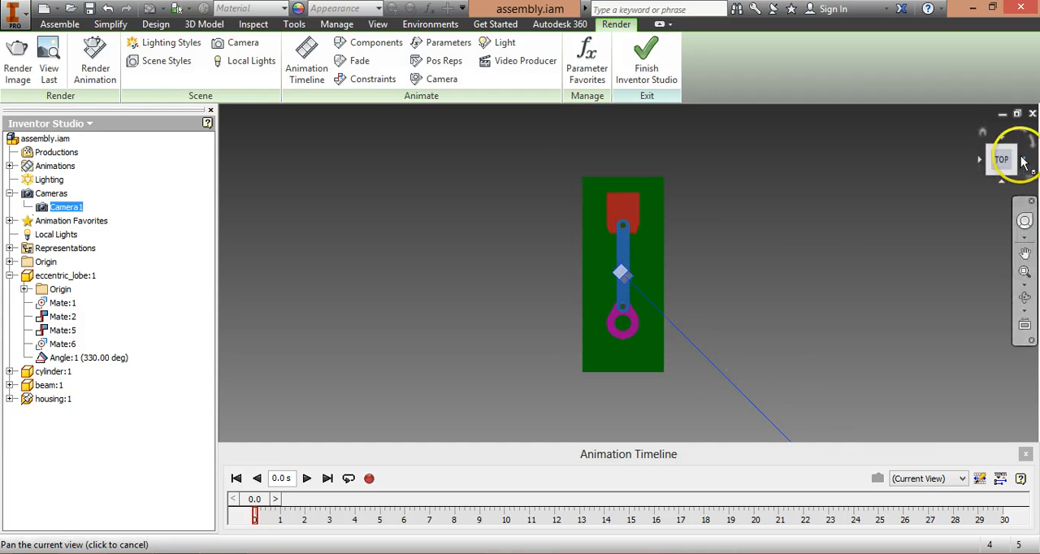
left_click(994, 163)
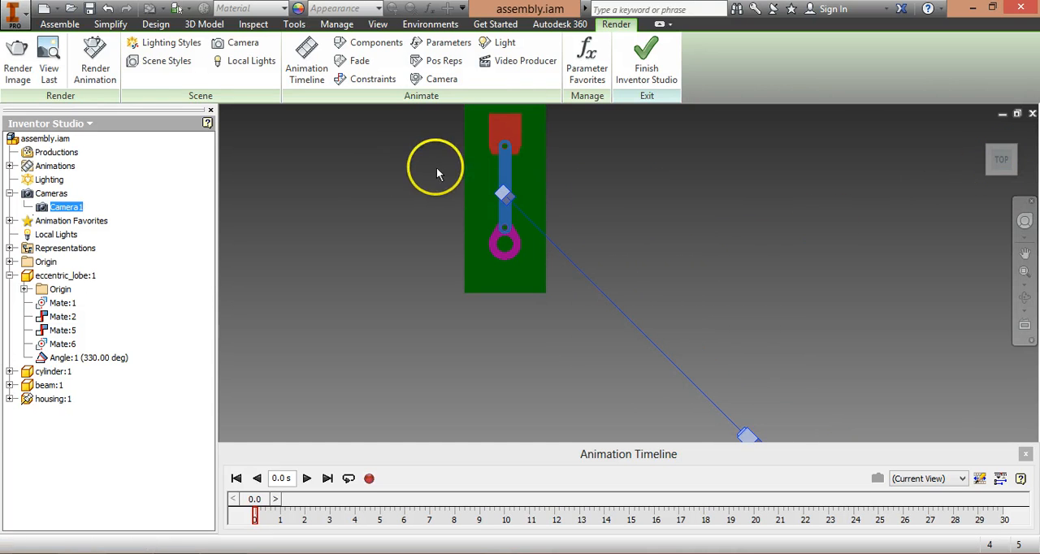
middle_click_drag(538, 238, 587, 276)
middle_click_drag(656, 323, 664, 330)
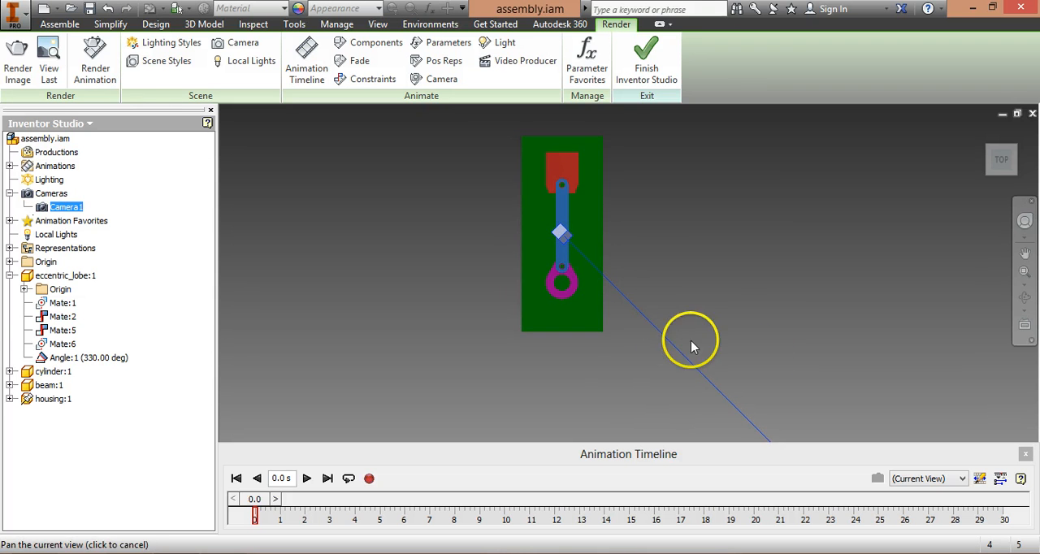
middle_click_drag(759, 360, 775, 369)
mouse_move(615, 261)
middle_mouse_down()
mouse_move(659, 287)
mouse_move(619, 279)
middle_mouse_up()
scroll(619, 277, "down", 3)
scroll(620, 267, "up", 3)
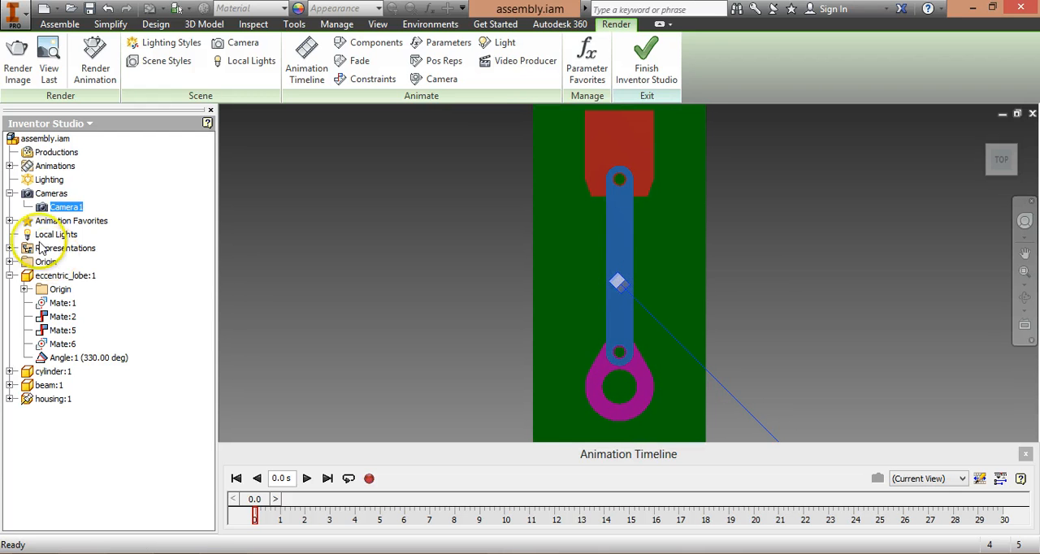
right_click(47, 195)
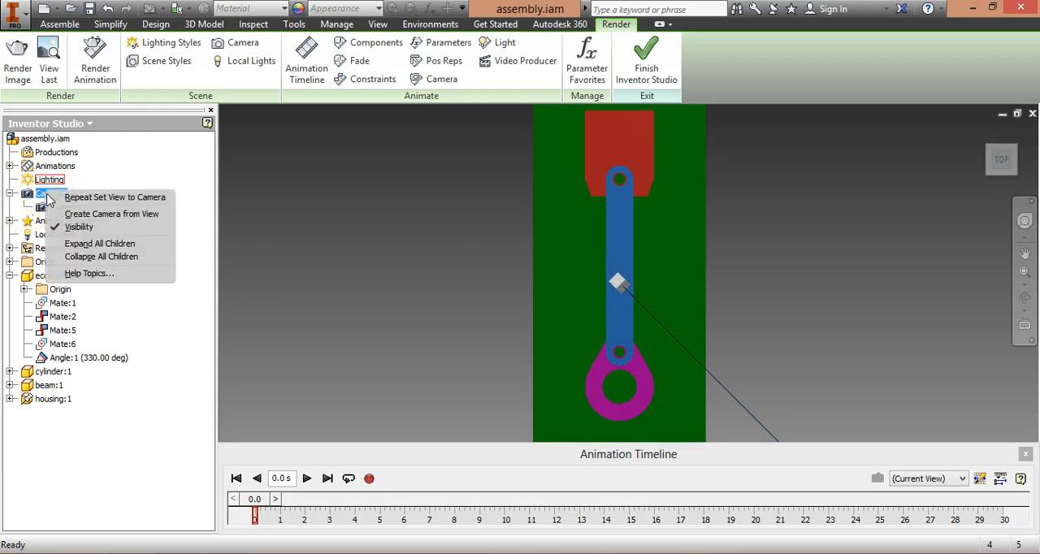
left_click(133, 215)
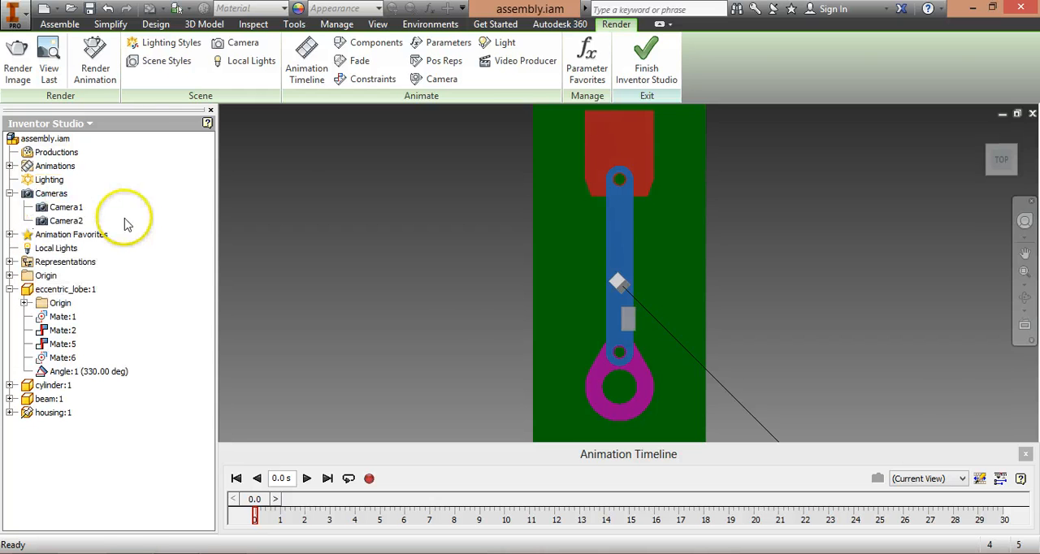
Step: Set Camera2 to a slightly tilted top view of the assembly
left_click(995, 166)
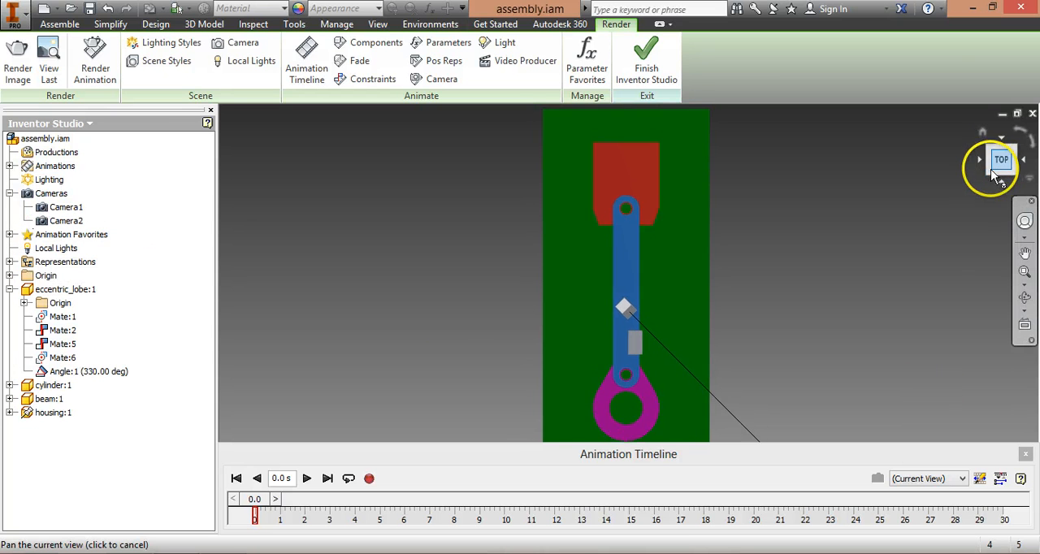
mouse_move(999, 163)
left_mouse_down()
mouse_move(1016, 145)
mouse_move(1006, 177)
left_mouse_up()
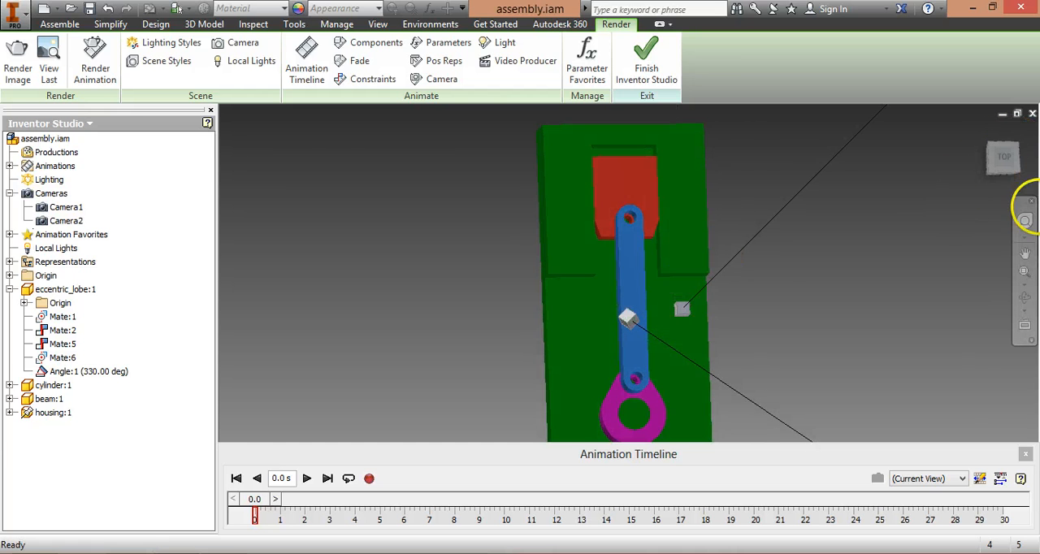
left_click(60, 221)
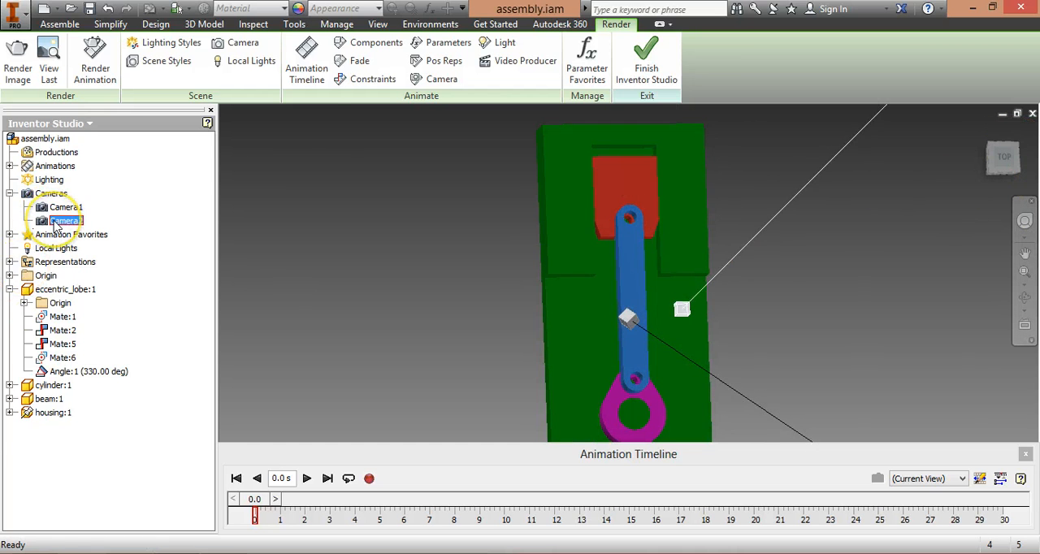
right_click(56, 221)
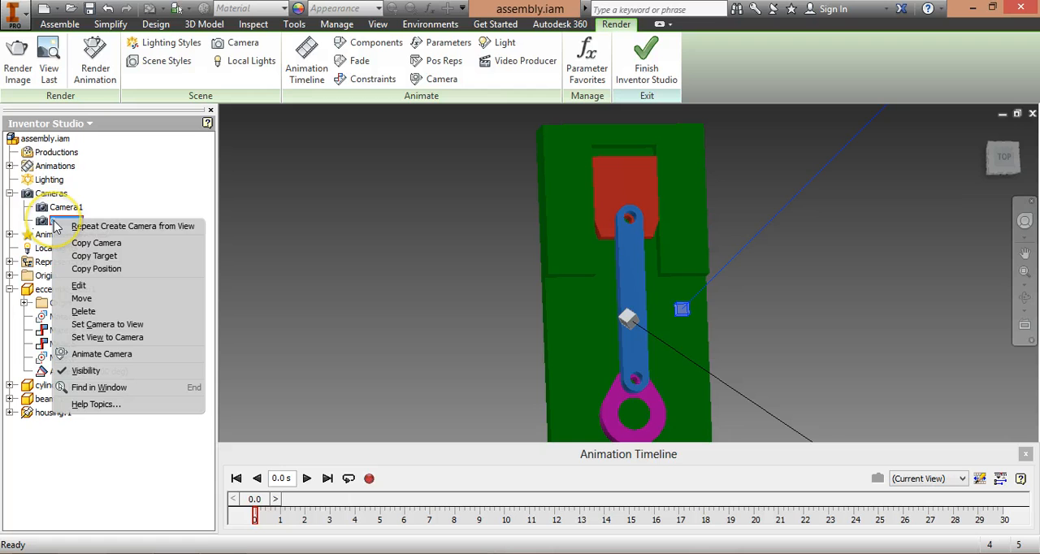
left_click(151, 325)
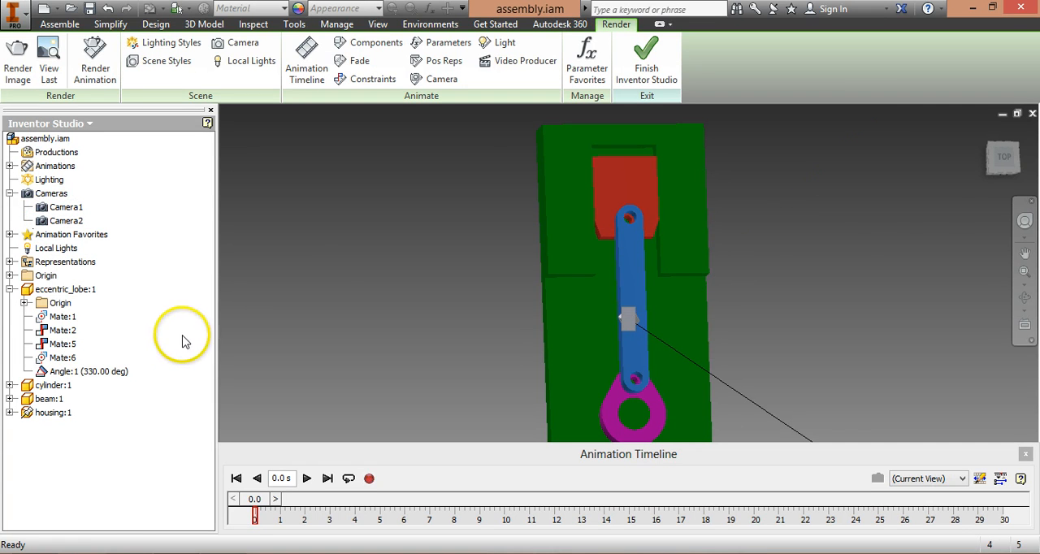
Step: Set Camera2 to the straight top view of the assembly
left_click(1004, 160)
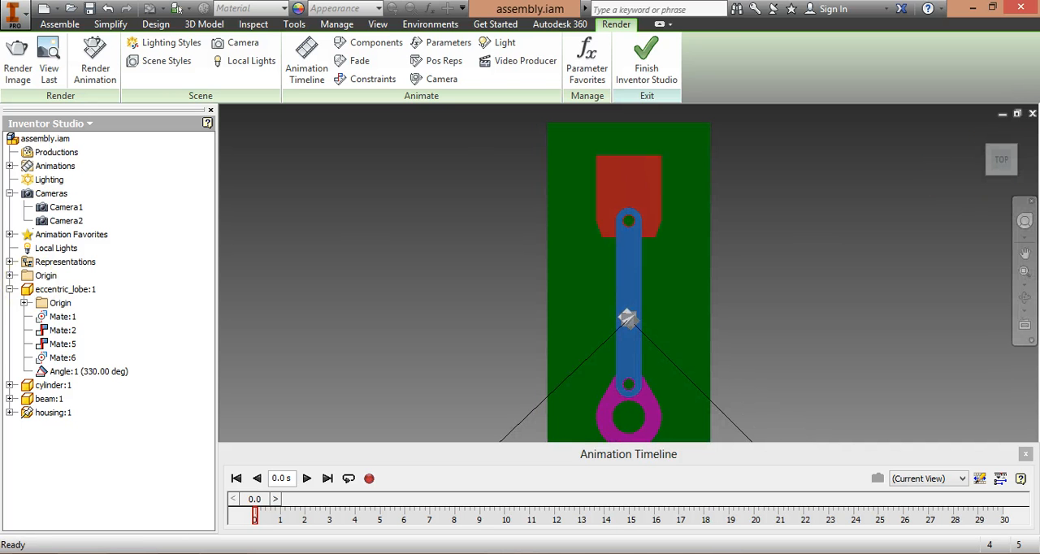
right_click(58, 220)
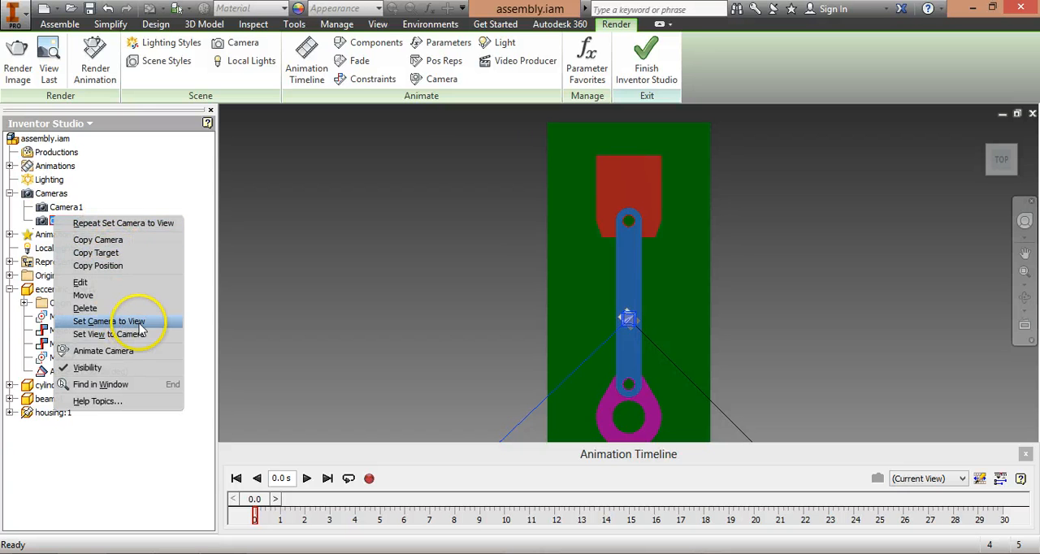
left_click(134, 322)
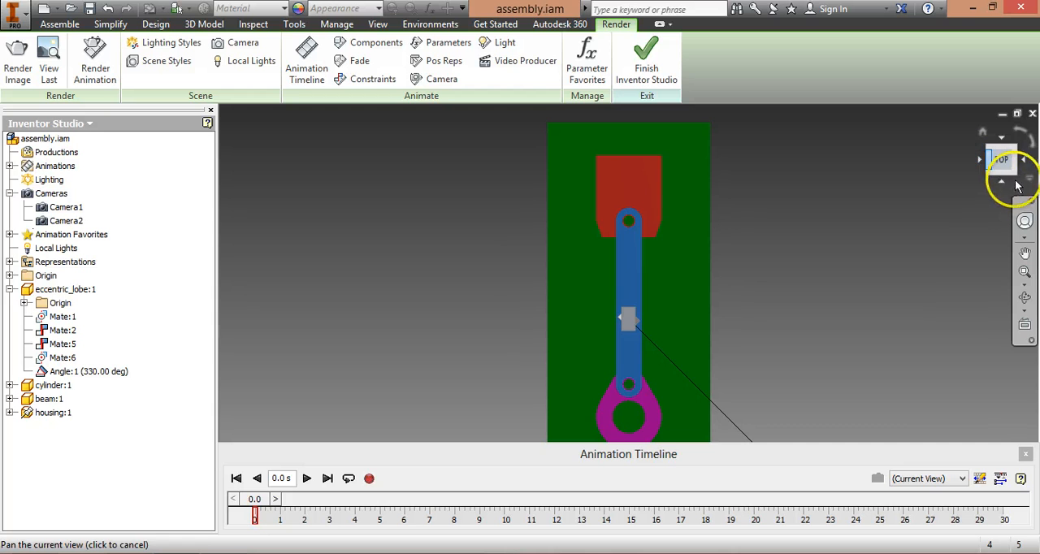
Step: Create a third camera from the front view of the assembly
left_click(1003, 187)
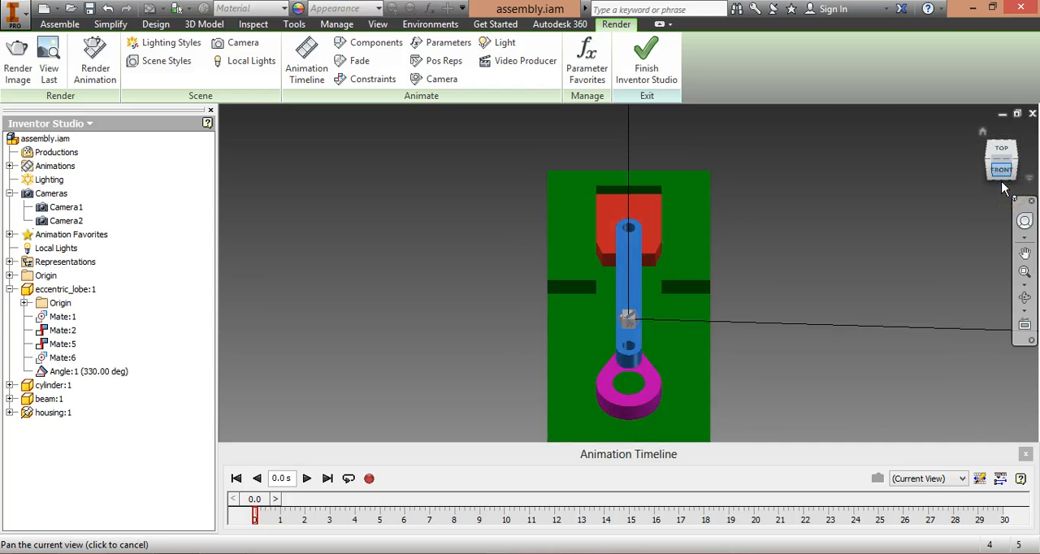
right_click(49, 193)
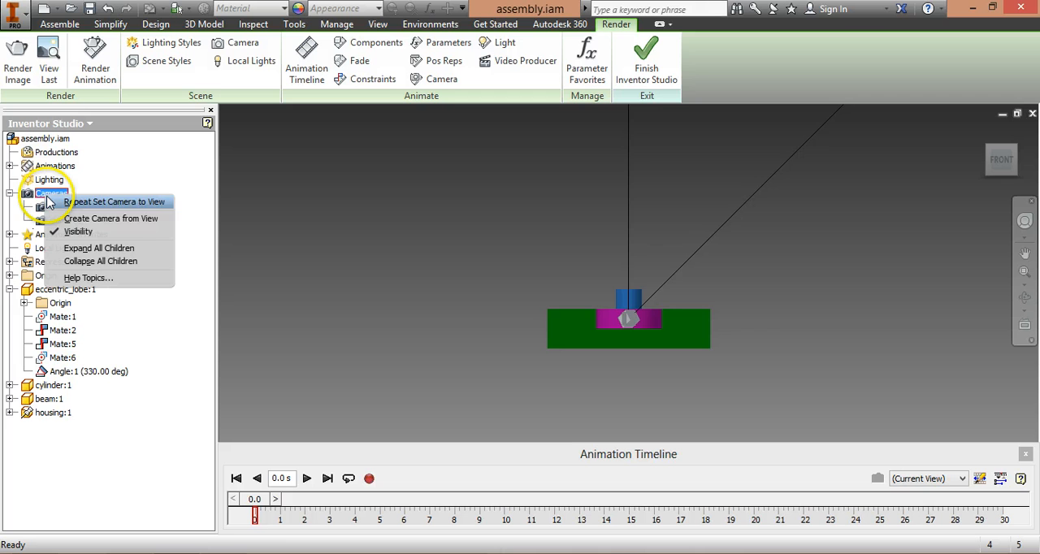
left_click(145, 221)
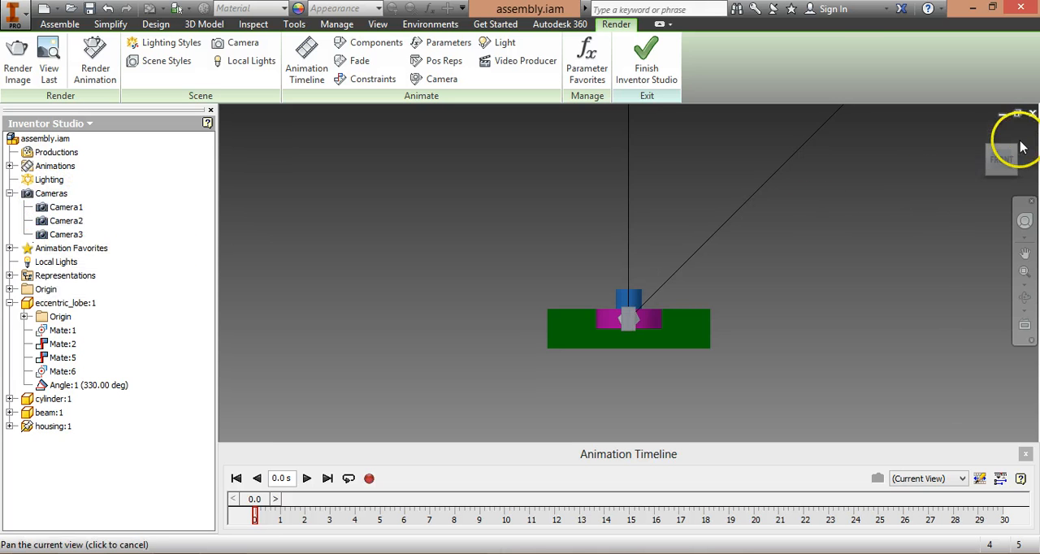
Step: Check the assembly's standard views, and then view it through Camera1, Camera2 and Camera3 in turn
left_click(983, 134)
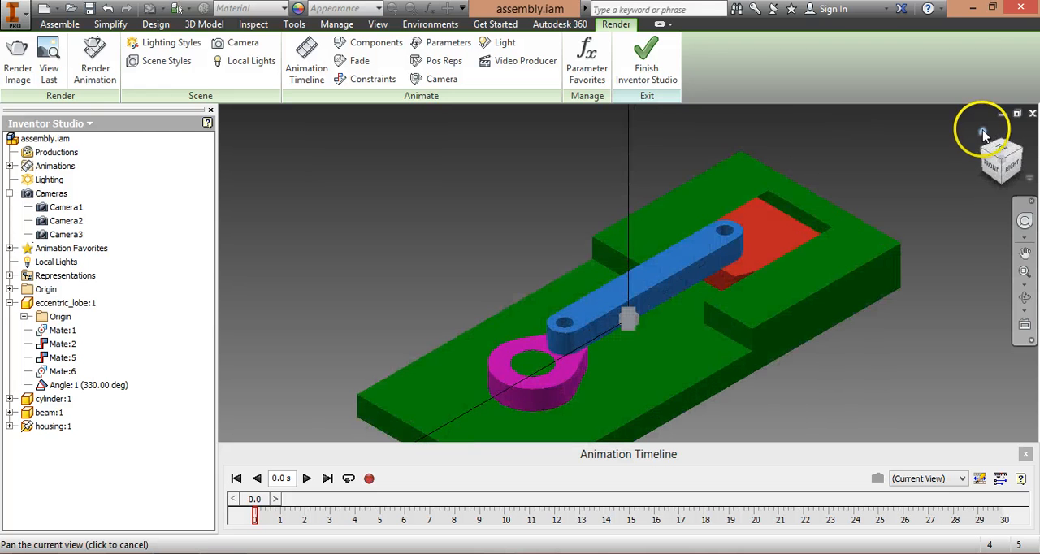
left_click(1005, 153)
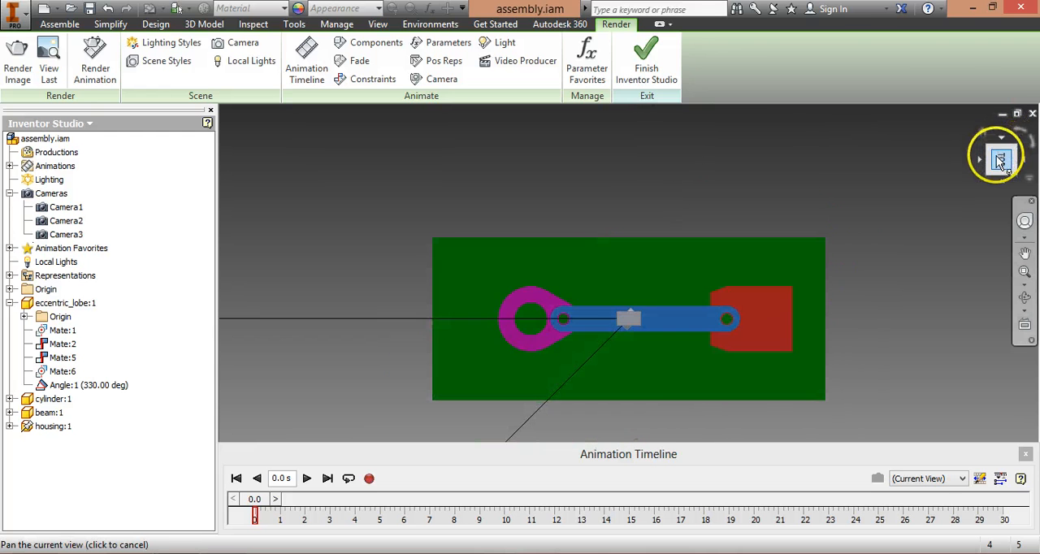
left_click(982, 161)
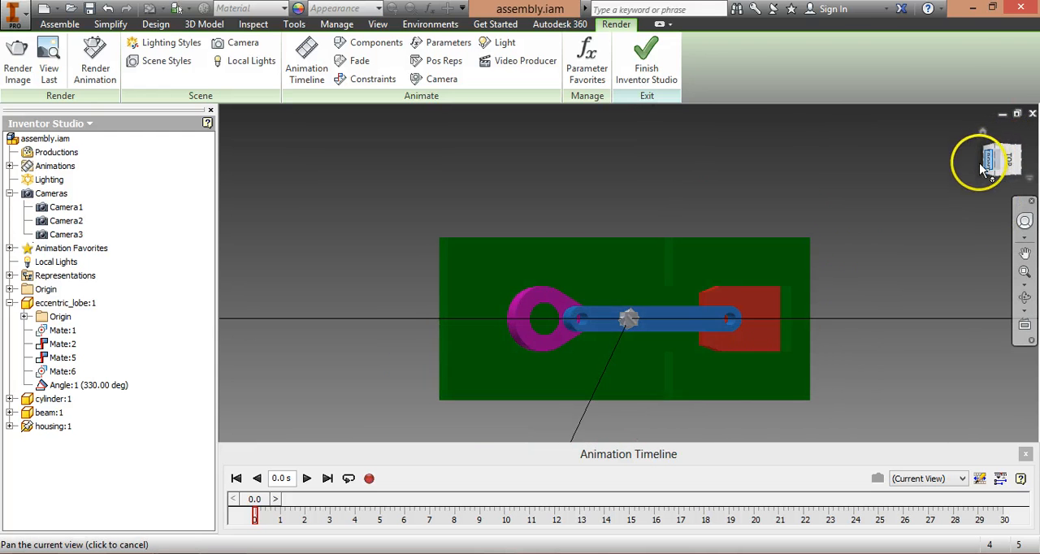
left_click(967, 480)
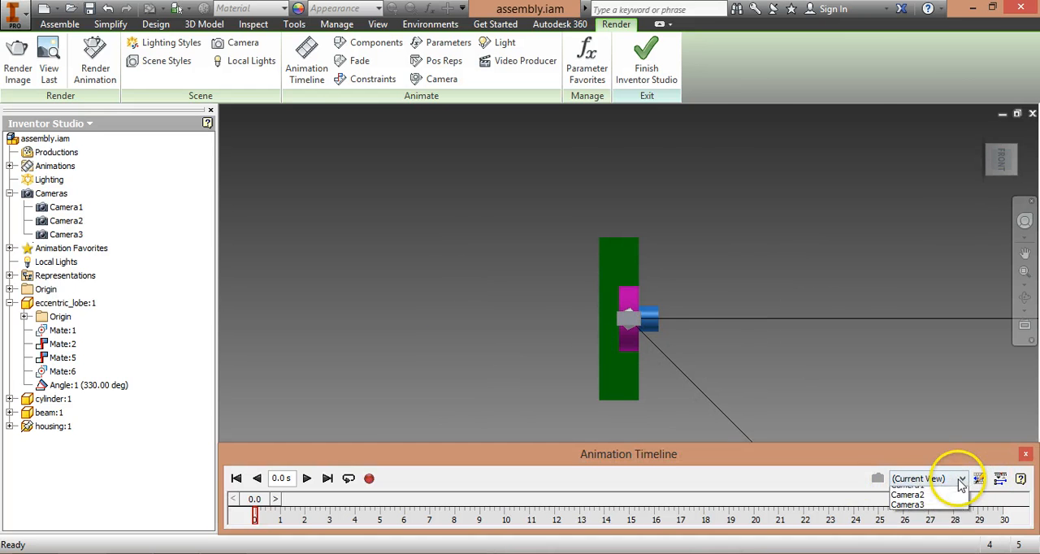
left_click(935, 502)
left_click(934, 479)
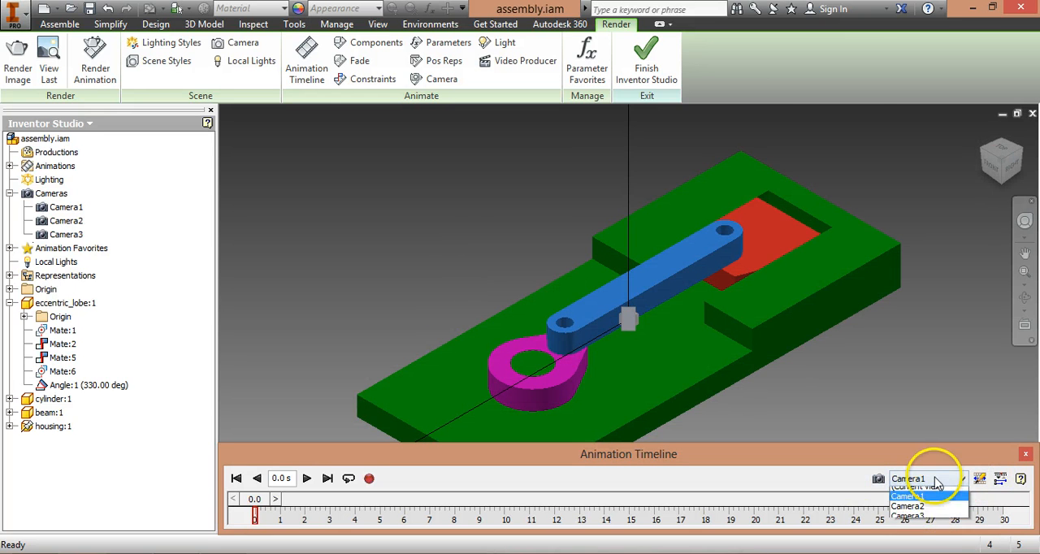
left_click(929, 508)
left_click(933, 481)
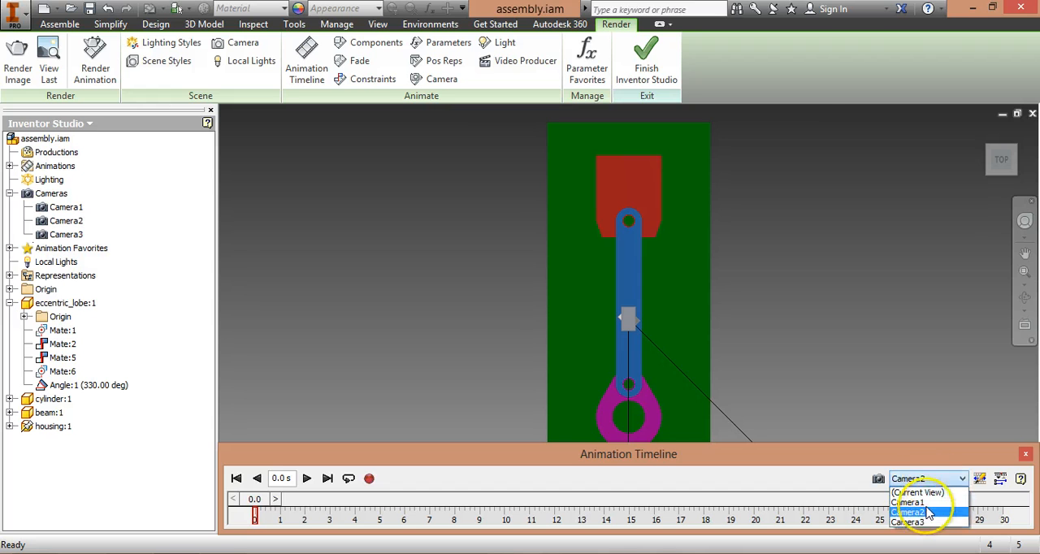
left_click(916, 522)
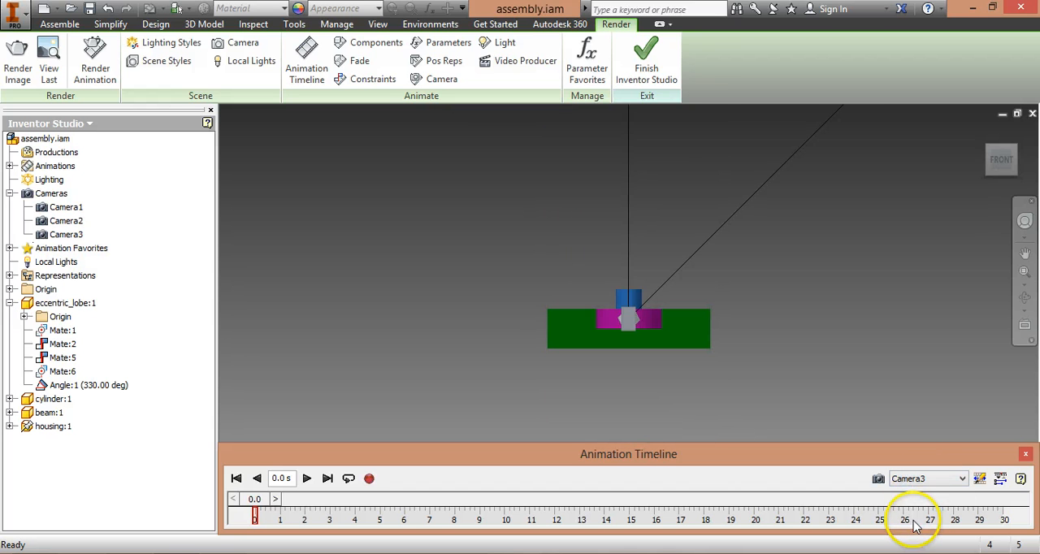
Step: Expand the timeline's action editor and add a camera action for Camera1 at 0 s
left_click(1001, 479)
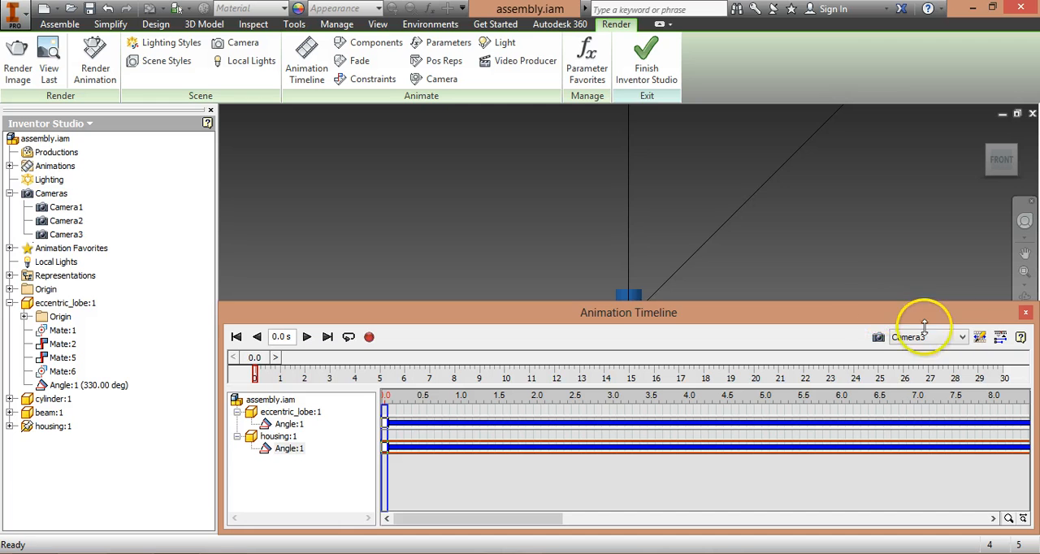
left_click_drag(872, 301, 872, 339)
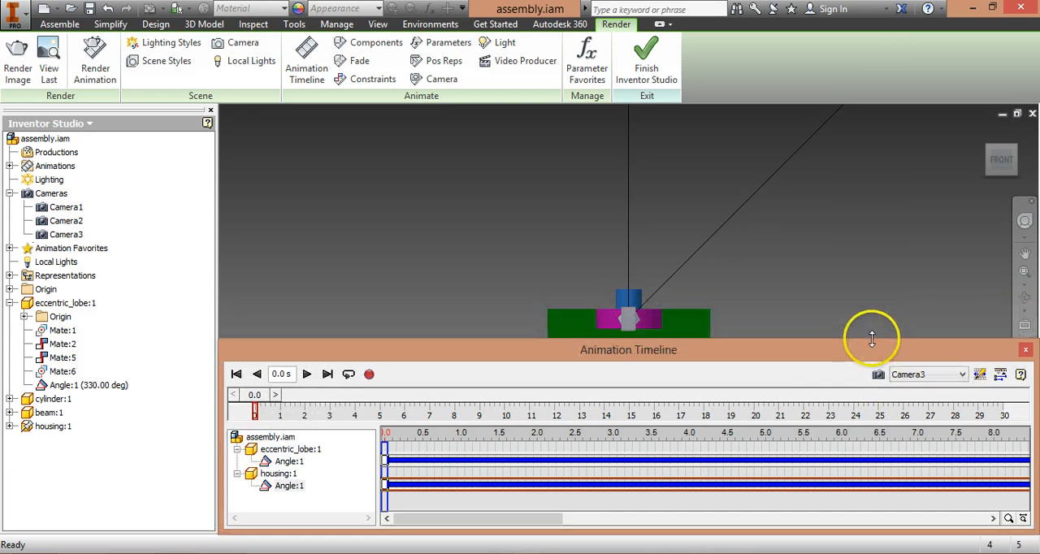
left_click(926, 375)
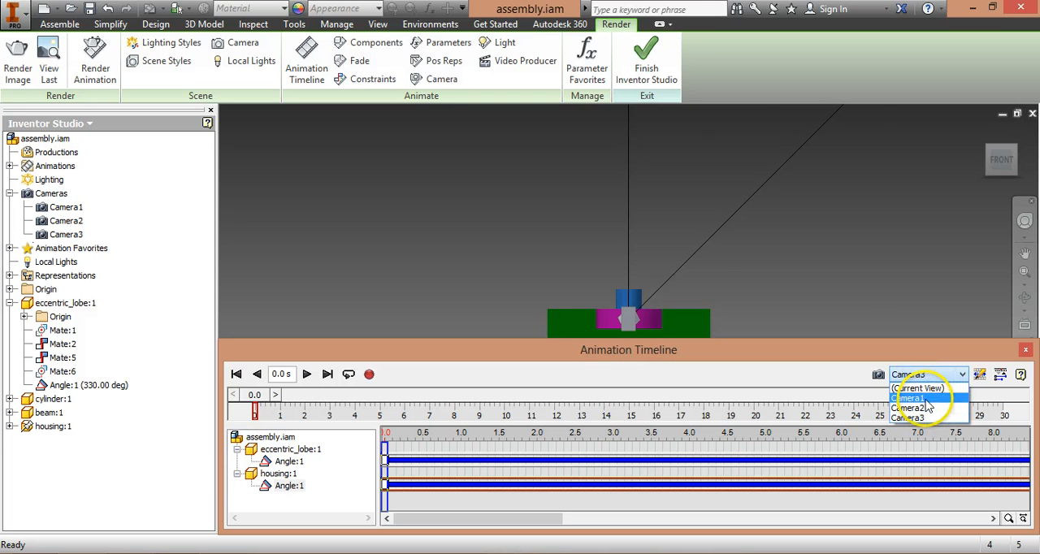
left_click(927, 399)
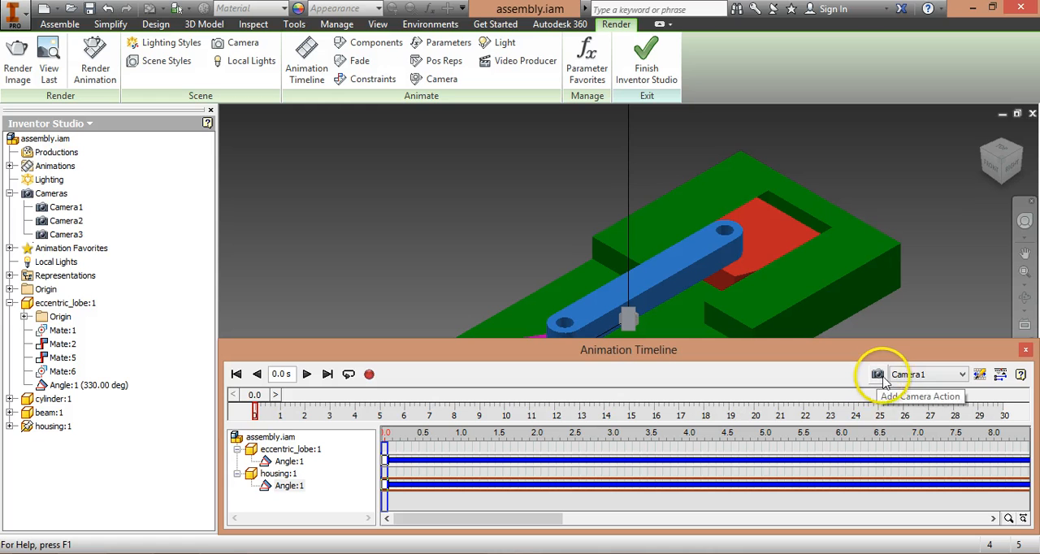
left_click(883, 377)
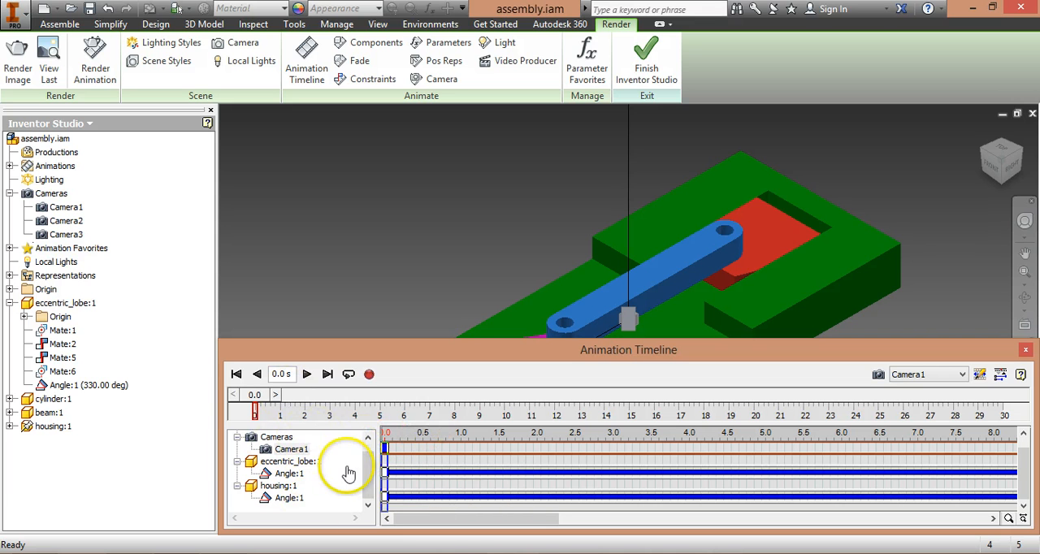
Step: Open the Camera1 action for editing and enable its turntable motion
double_click(386, 447)
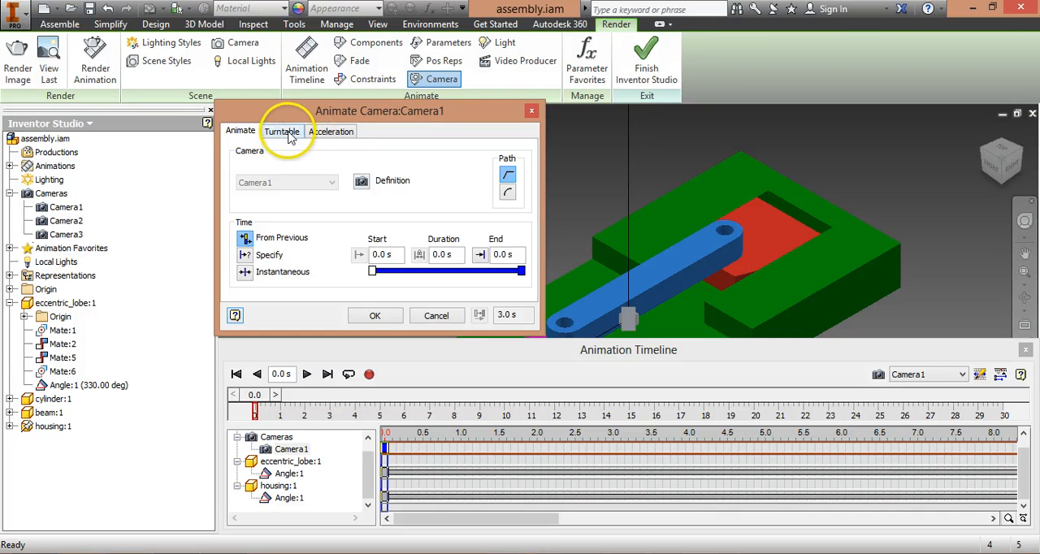
left_click(289, 134)
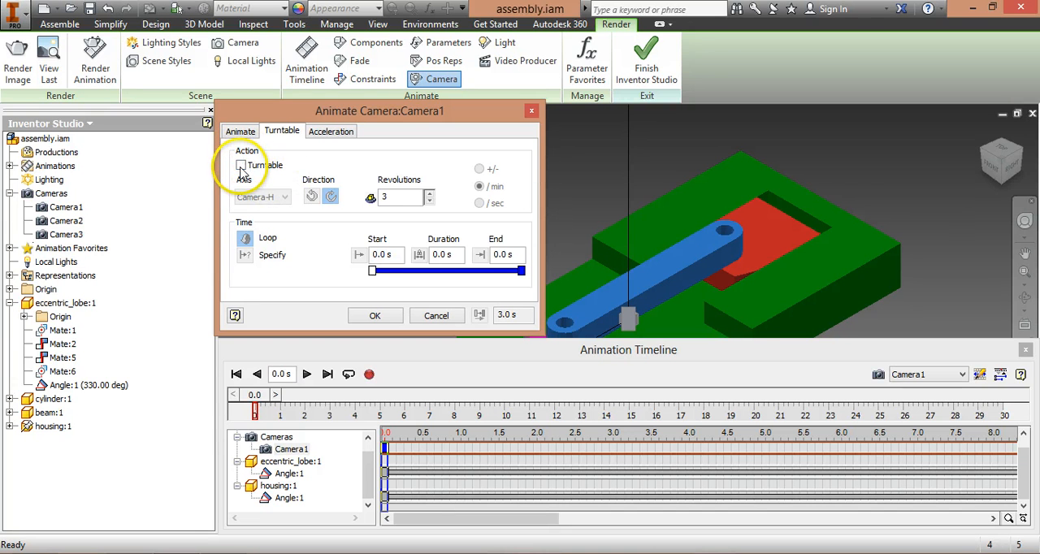
left_click(240, 166)
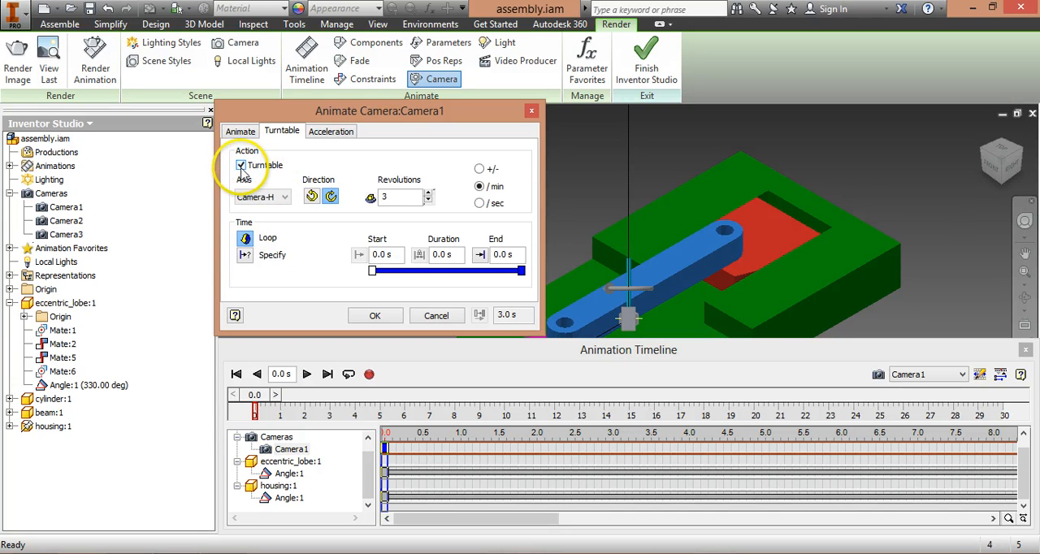
left_click(286, 197)
Step: Try Z Origin as the turntable axis, then set Camera1 to revolve about Y Origin
left_click_drag(320, 104, 664, 108)
left_click(1017, 372)
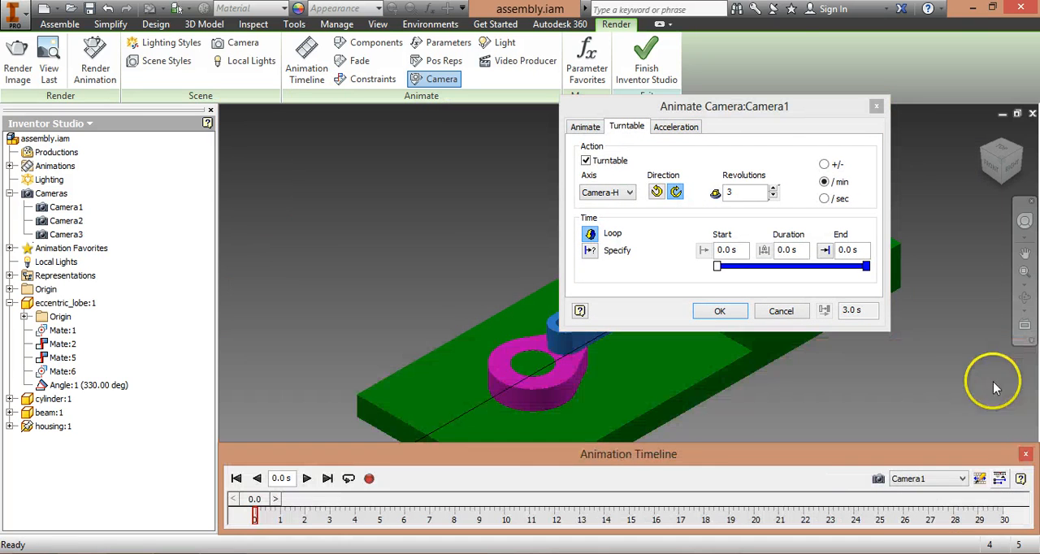
scroll(501, 359, "up", 5)
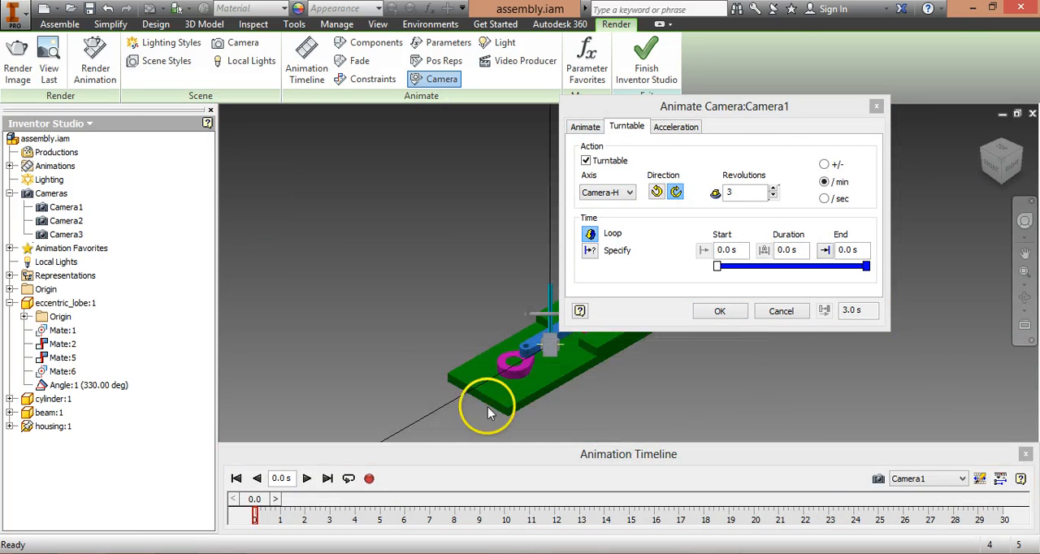
left_click_drag(918, 456, 918, 326)
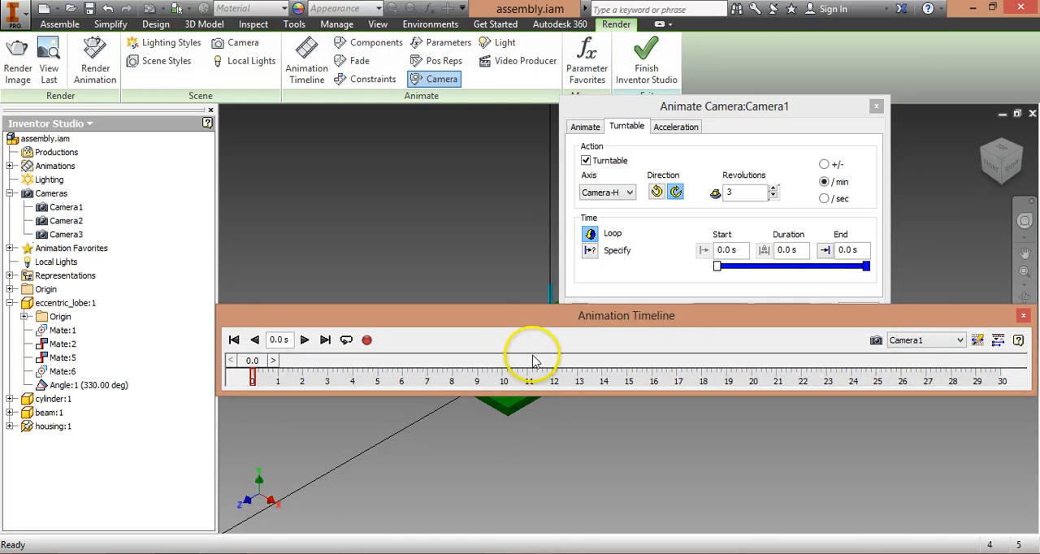
left_click_drag(541, 333, 541, 455)
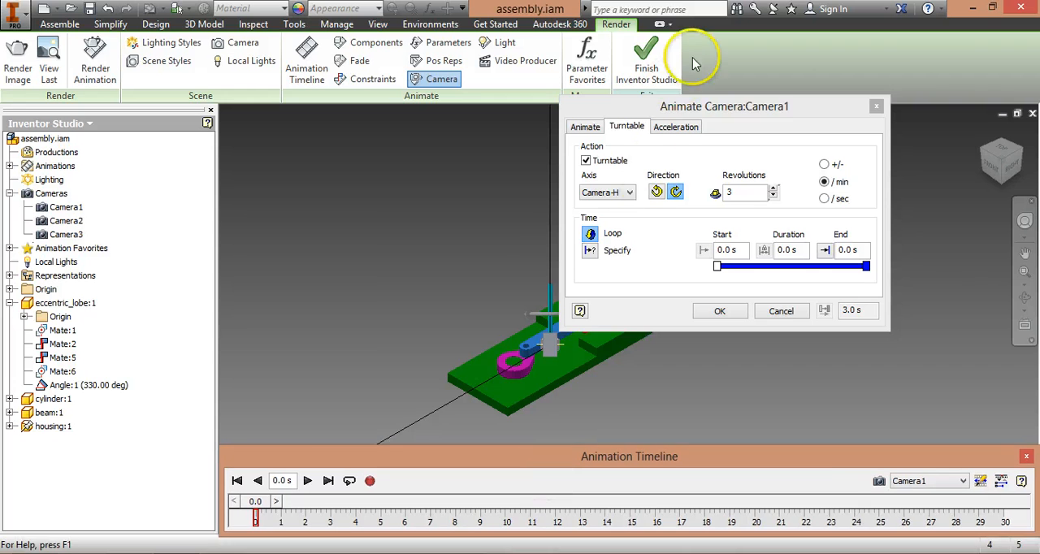
left_click(615, 195)
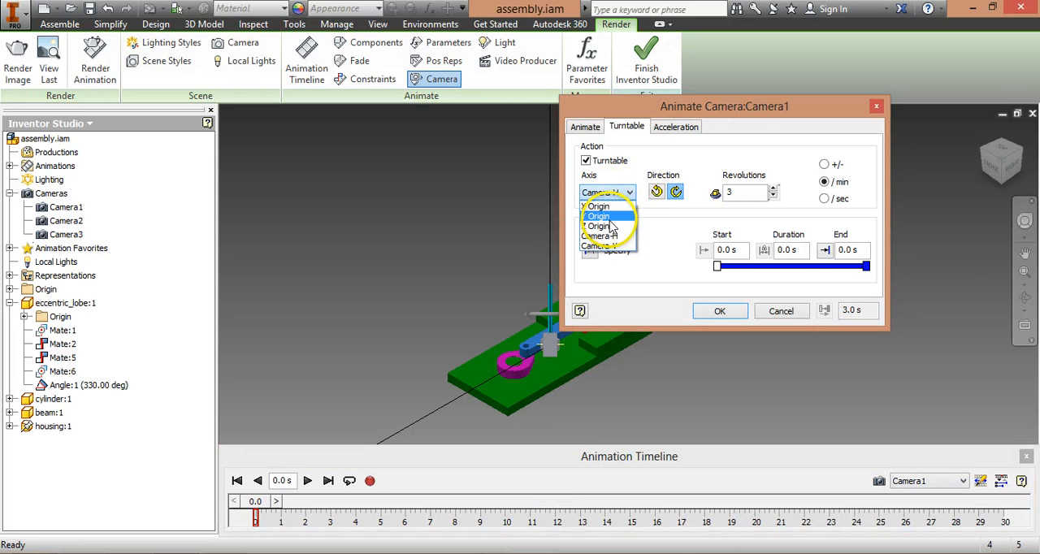
left_click(611, 228)
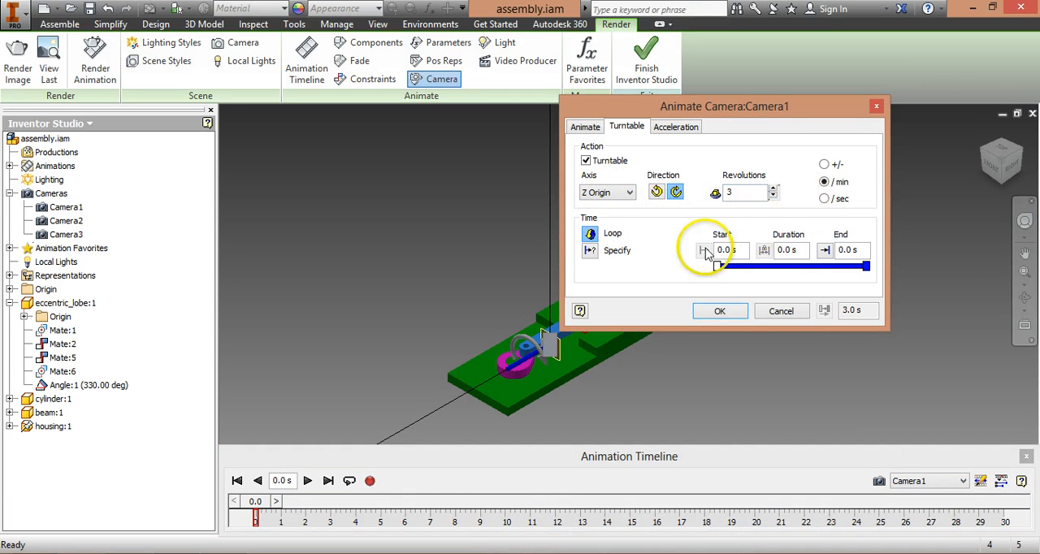
left_click(630, 192)
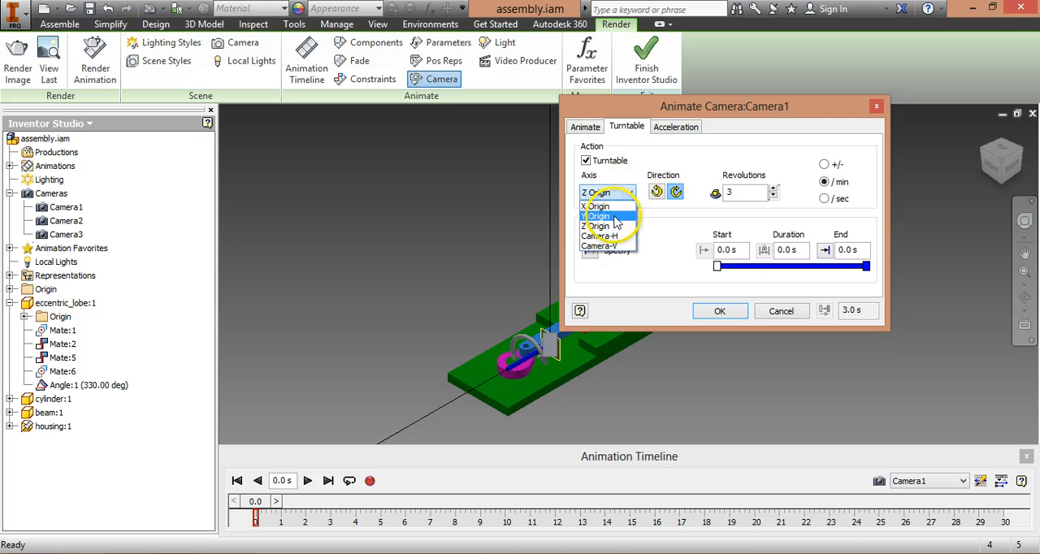
left_click(614, 218)
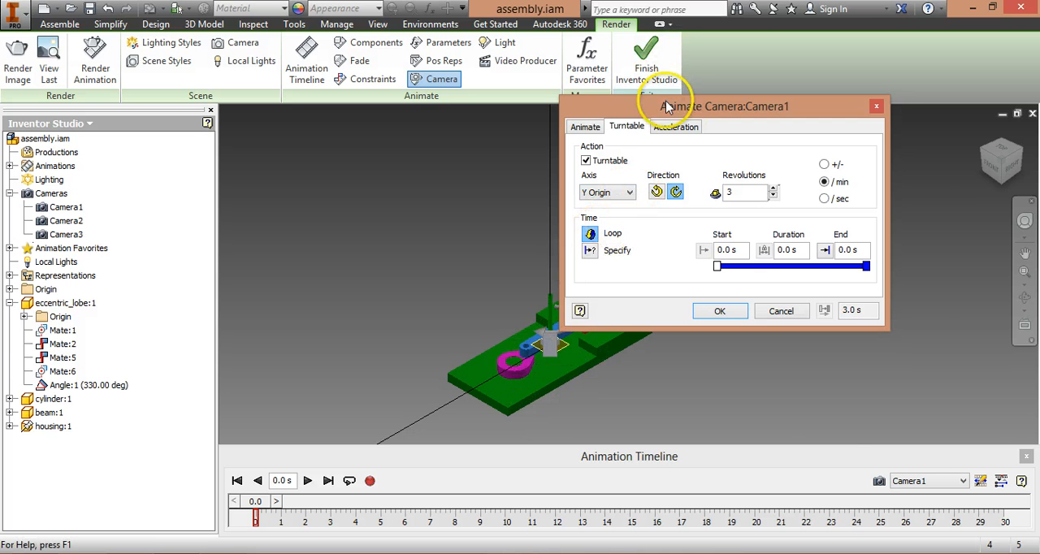
Step: Specify an end time of 30 s for Camera1's turntable and apply the camera animation
left_click_drag(667, 106, 540, 161)
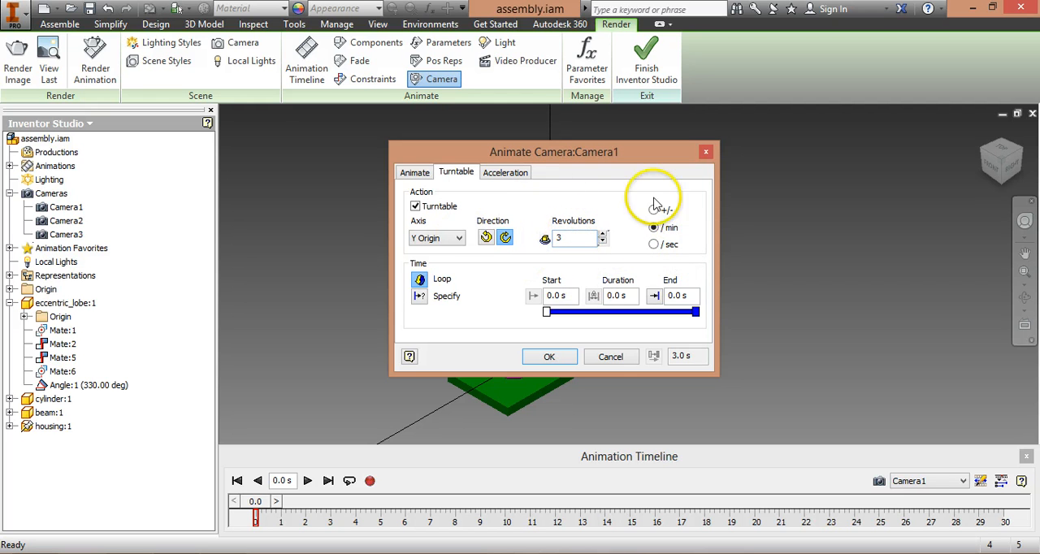
left_click(423, 297)
left_click(693, 297)
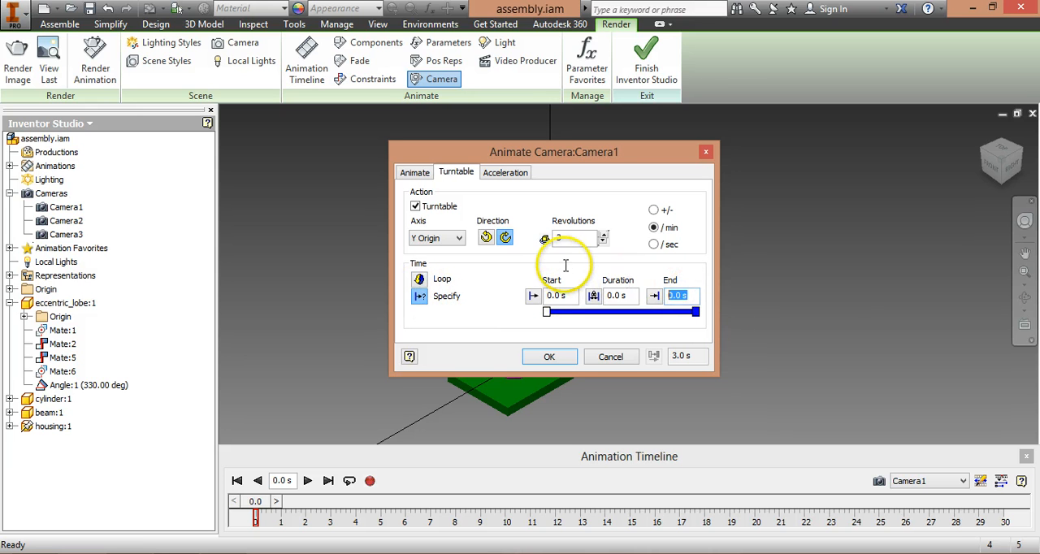
type("30")
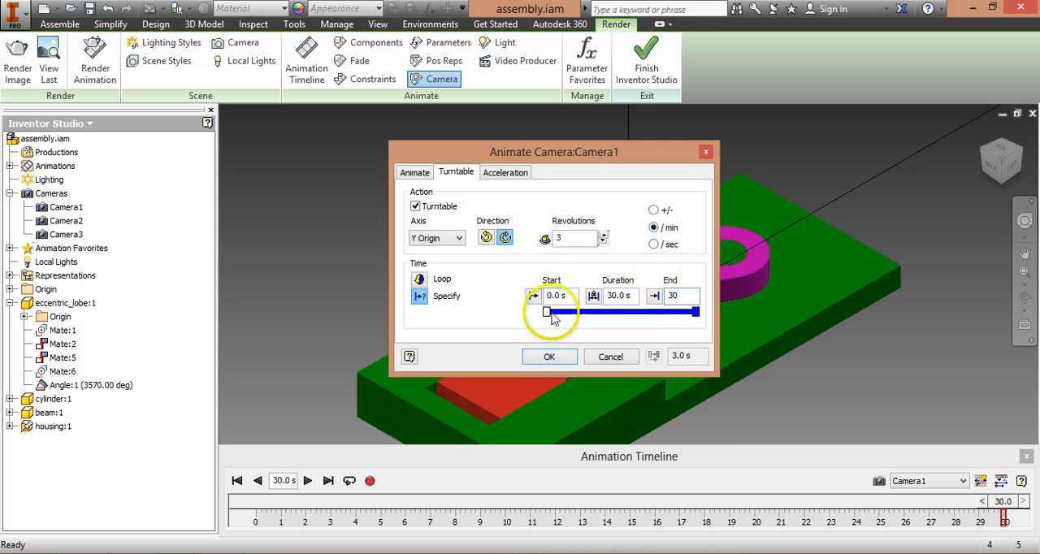
left_click(549, 358)
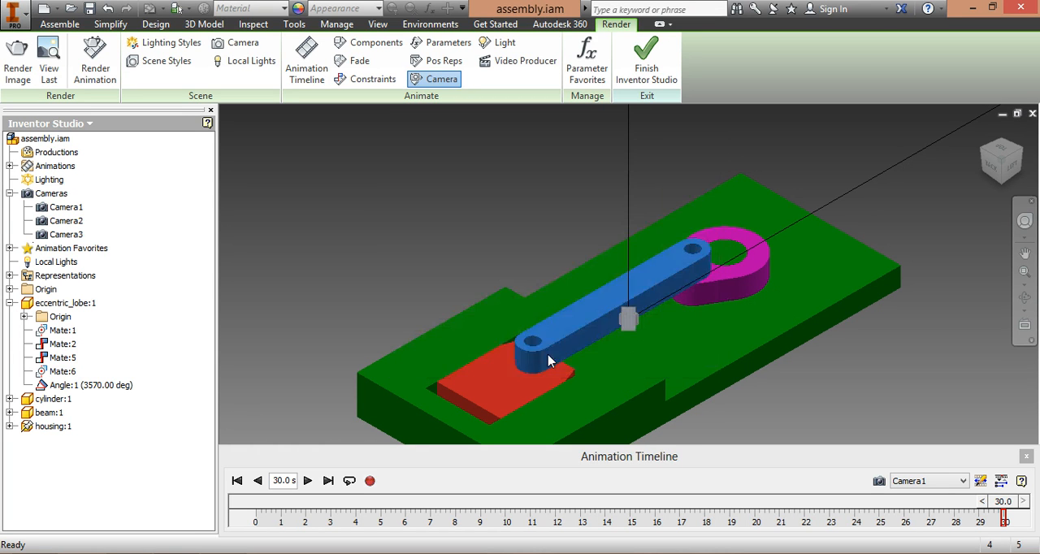
Step: Return the animation to the start and preview the Camera1 turntable, stopping playback at about 11.7 s
left_click(1002, 481)
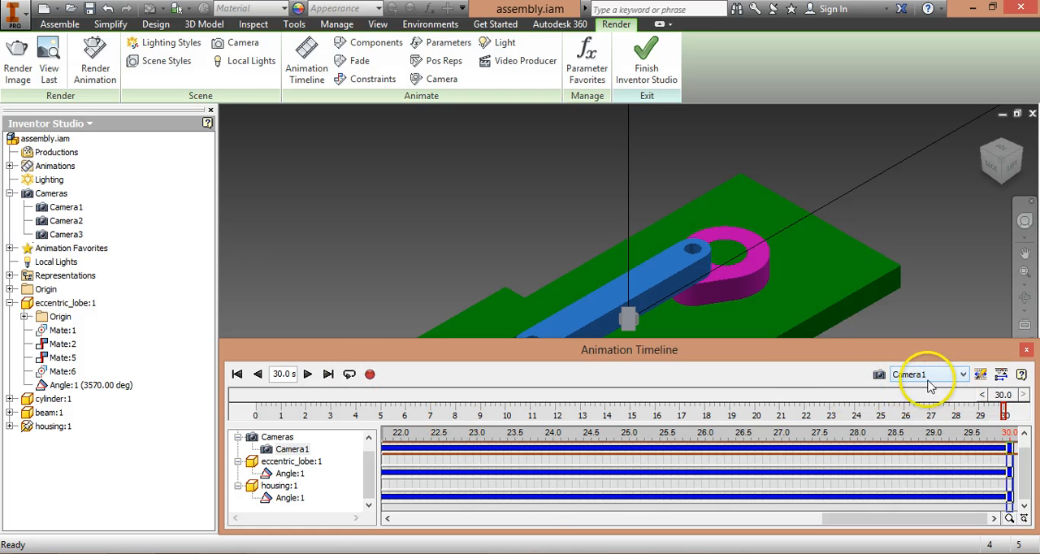
left_click(237, 375)
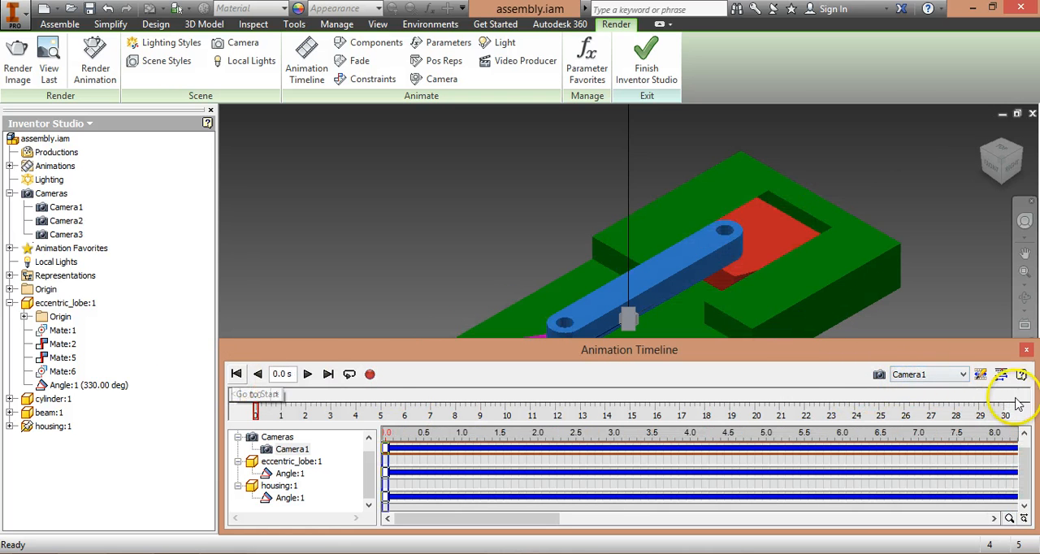
left_click(933, 374)
left_click(912, 406)
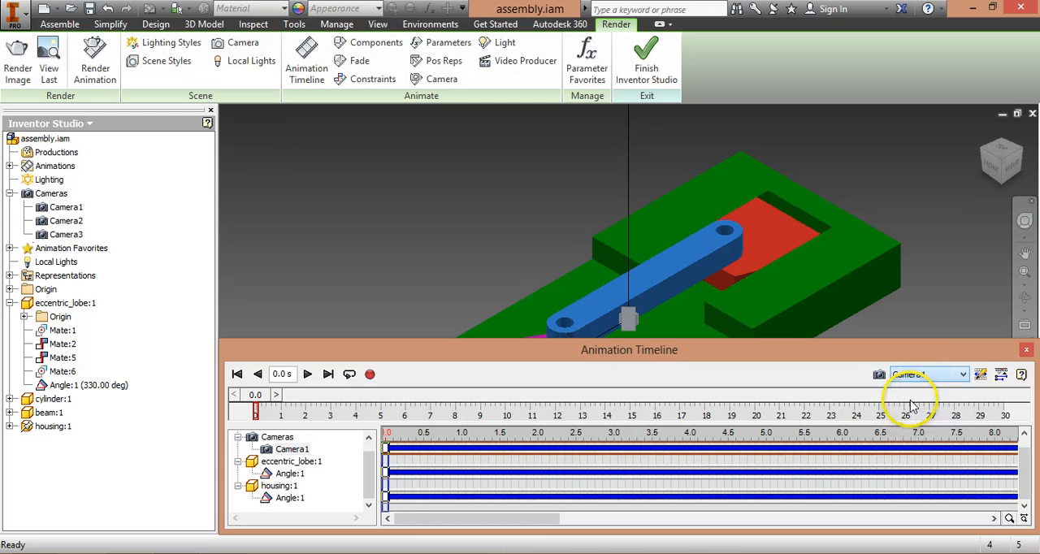
left_click(1002, 378)
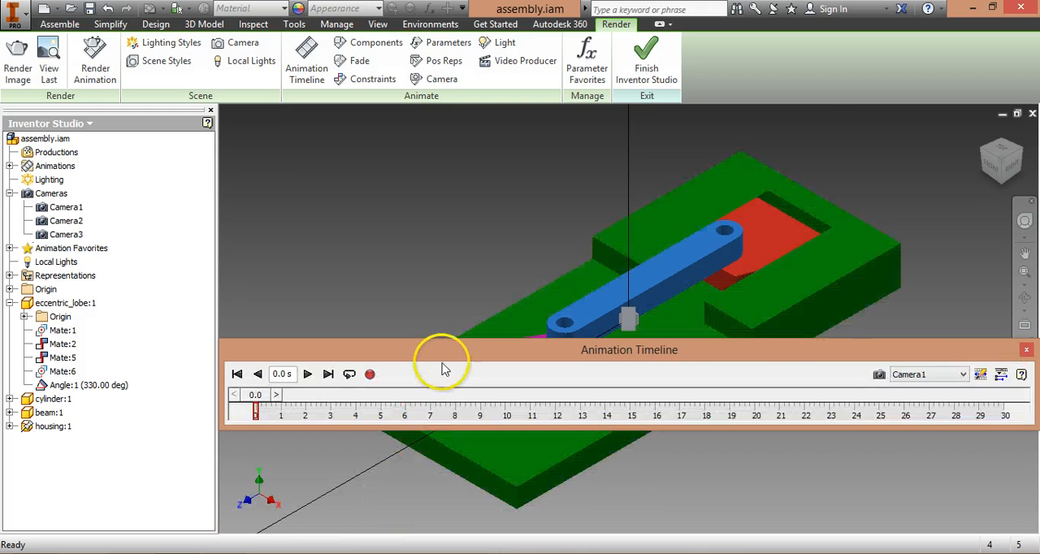
left_click_drag(441, 359, 451, 459)
left_click(309, 478)
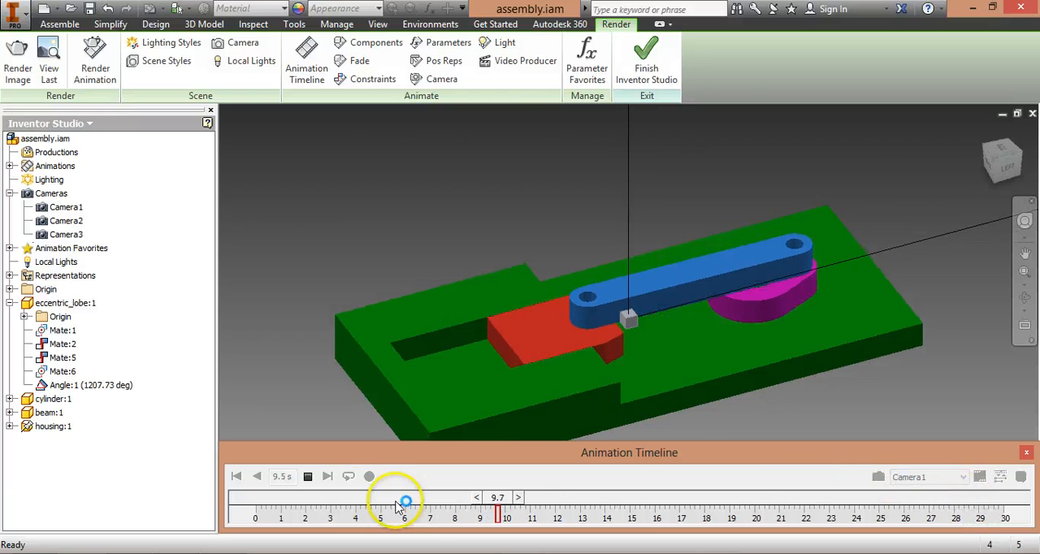
left_click(310, 478)
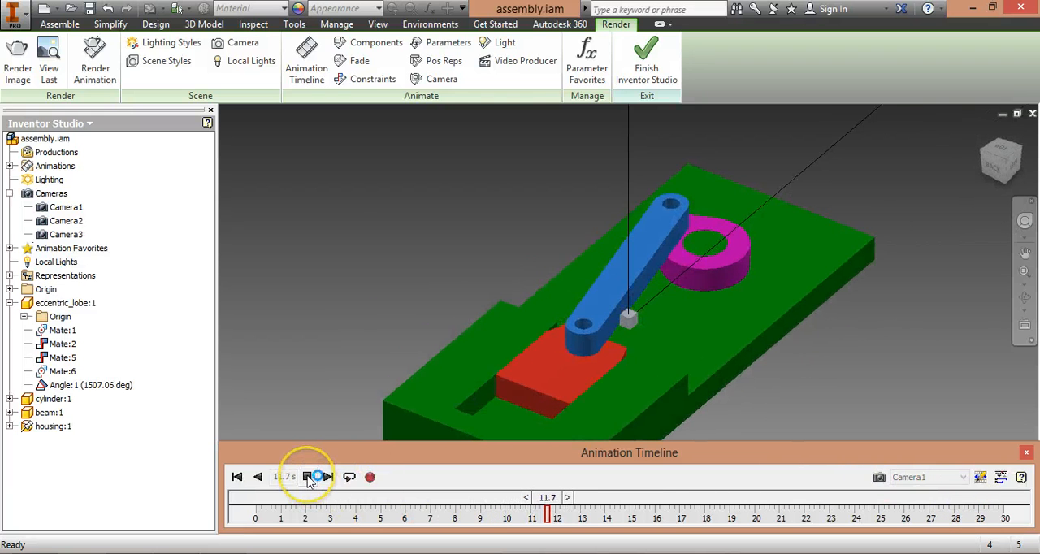
Step: View the mechanism on the animation timeline through Camera2 and Camera3
left_click(964, 477)
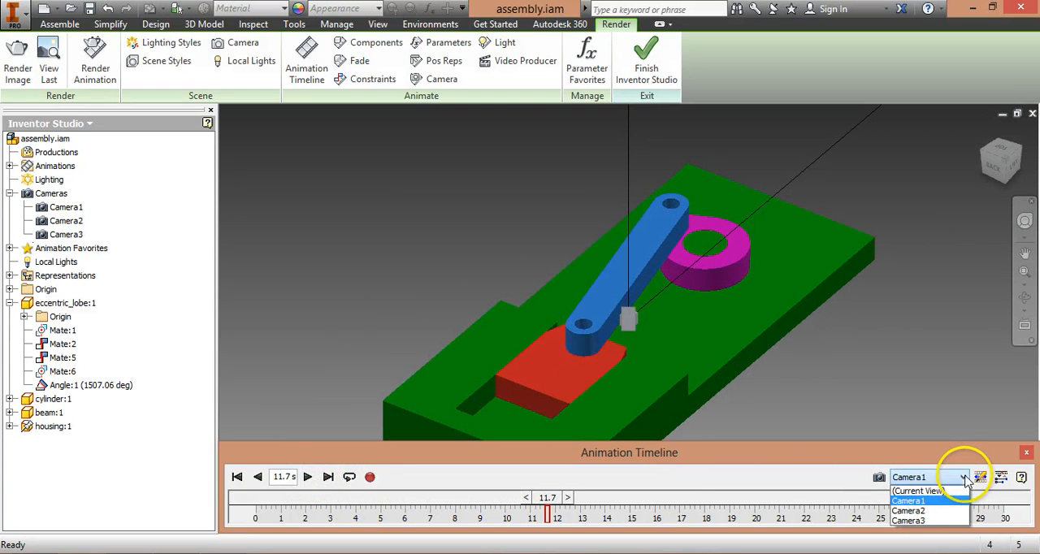
left_click(918, 504)
left_click(926, 481)
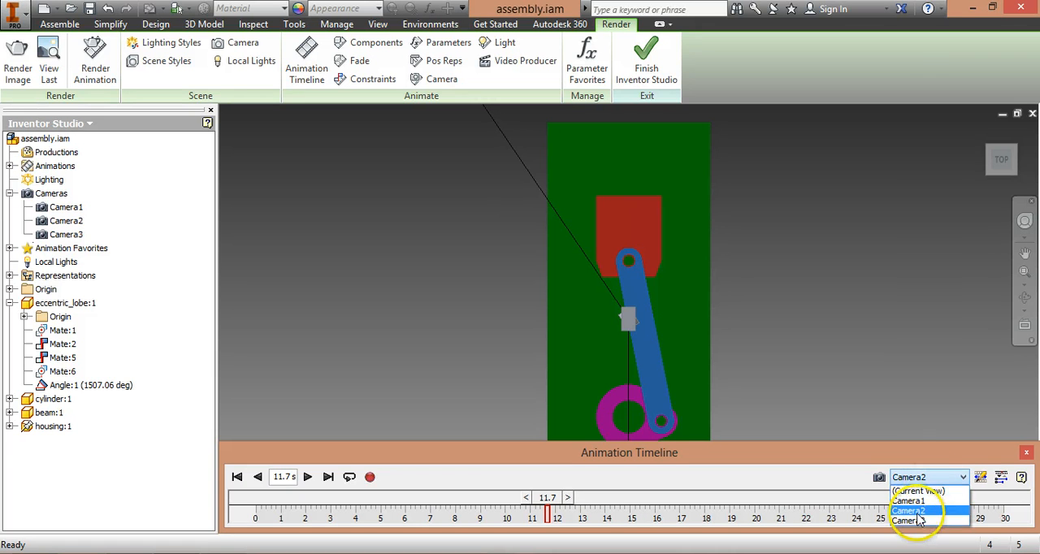
left_click(913, 515)
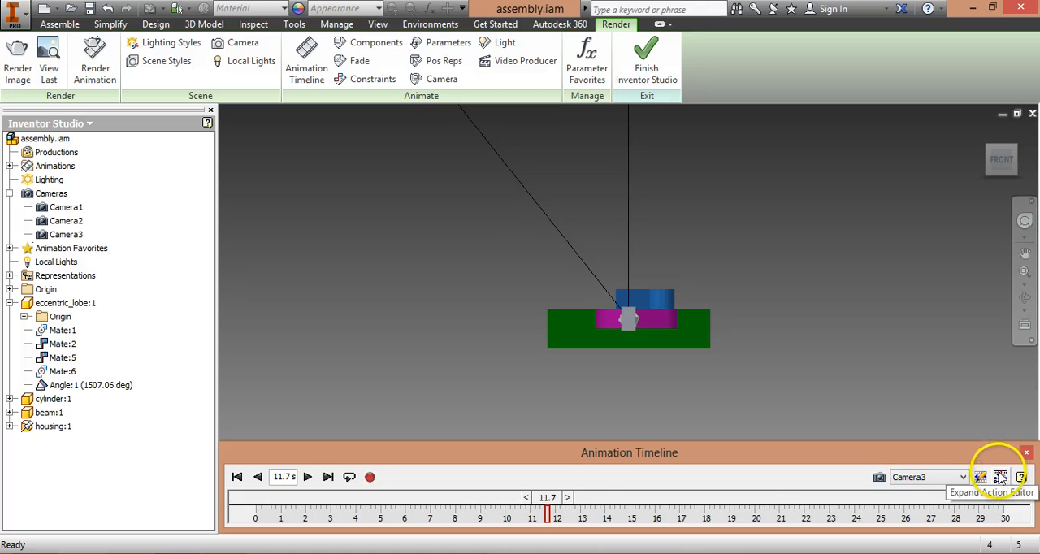
Step: Expand the timeline's action editor and return the animation to 0.0 s as seen through Camera1
left_click(1001, 477)
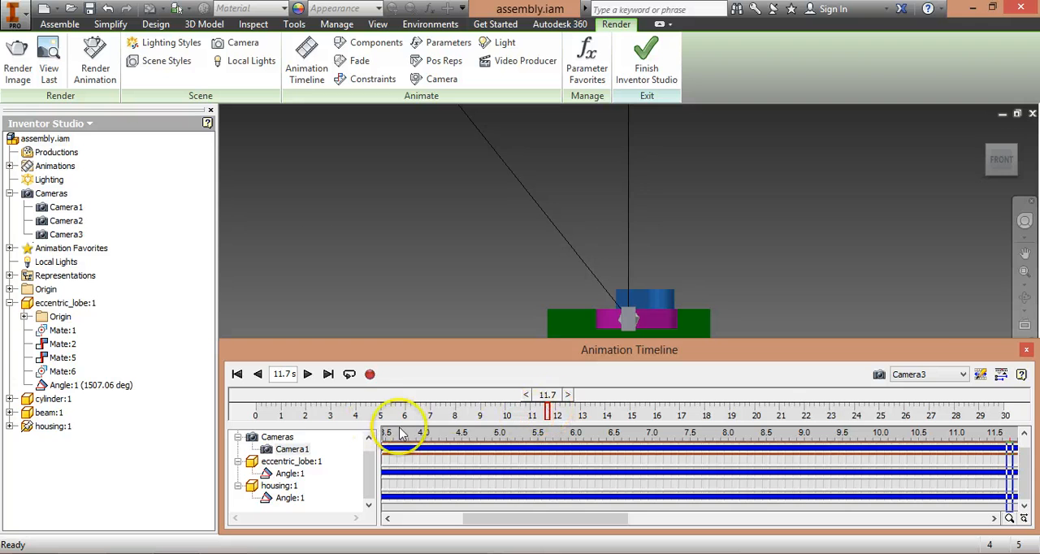
left_click(946, 376)
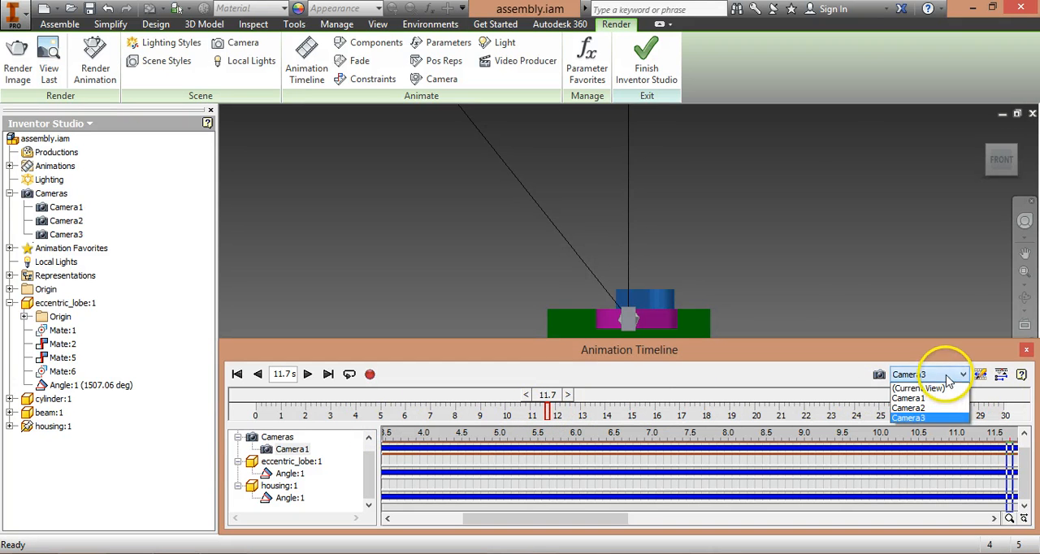
left_click(918, 388)
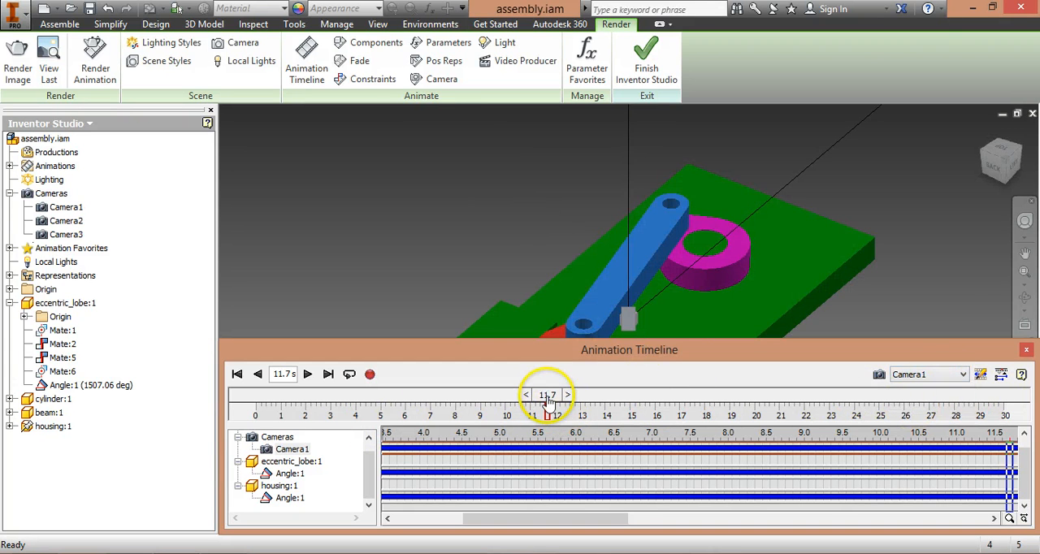
left_click_drag(549, 400, 220, 387)
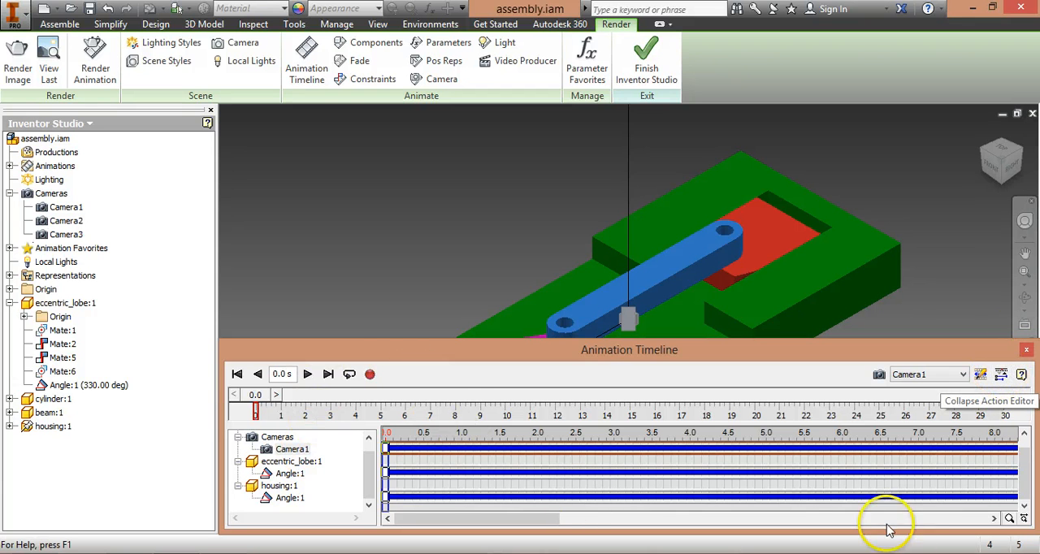
Step: Review the timeline's camera choices and the Render Animation settings for Camera1 without rendering
left_click(954, 375)
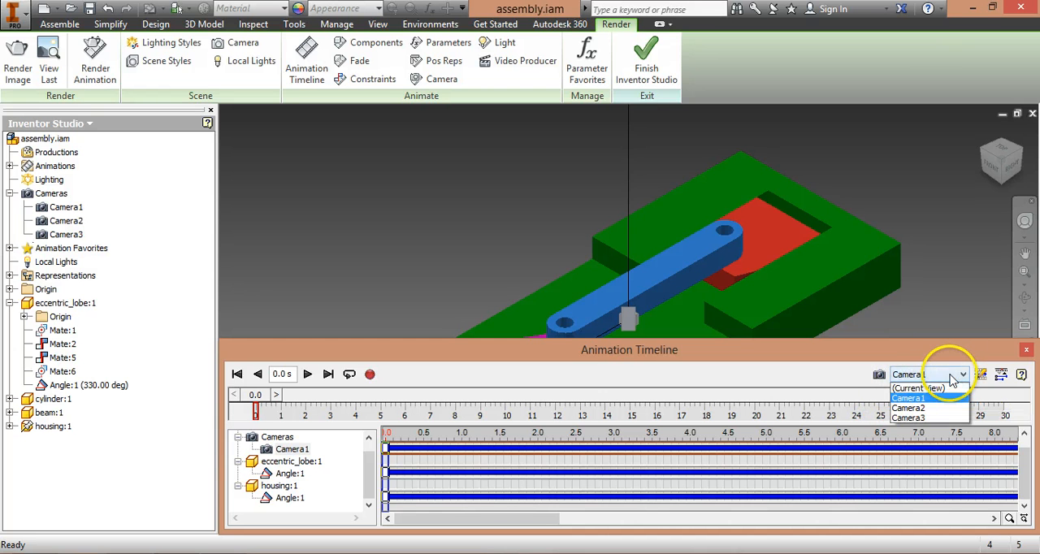
left_click(927, 386)
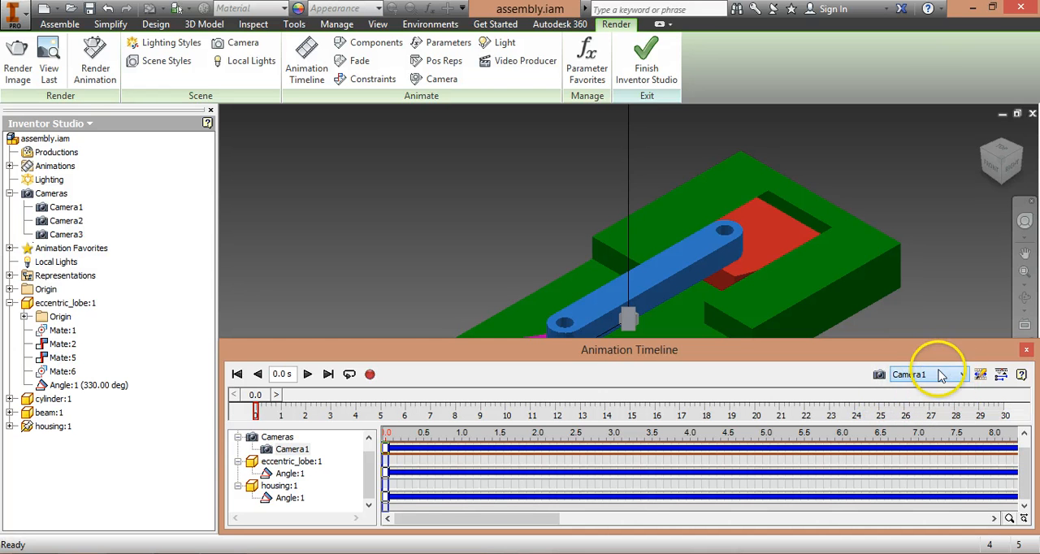
left_click(368, 374)
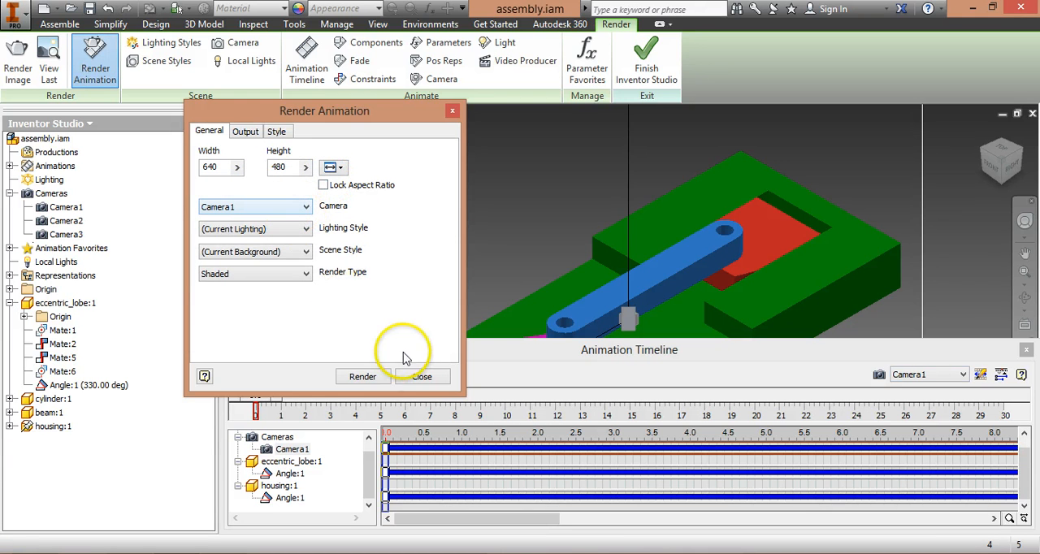
left_click(422, 377)
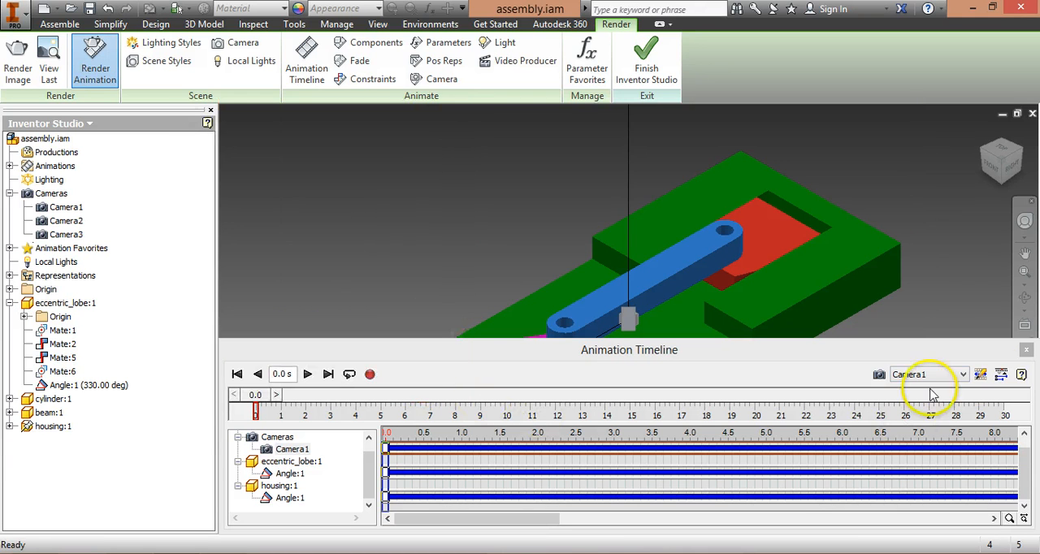
Step: Collapse the action editor and open a new production in Video Producer, placing both windows clear of each other
left_click(1001, 374)
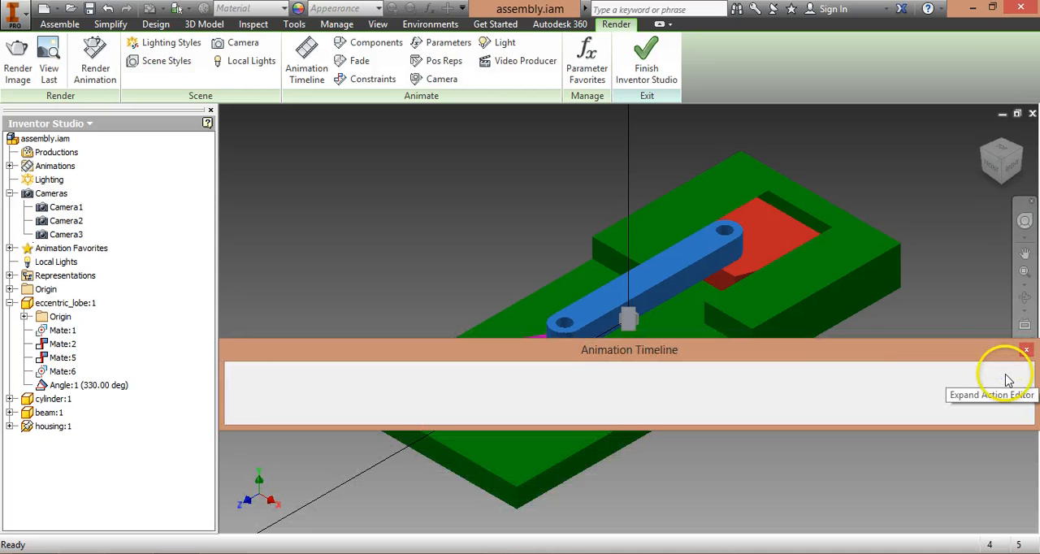
left_click_drag(640, 359, 641, 459)
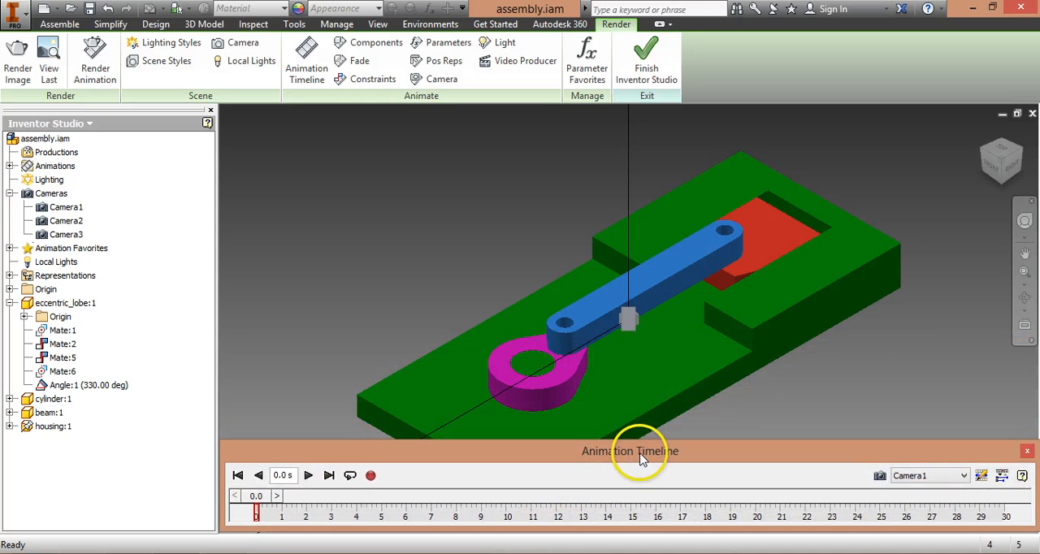
left_click(517, 64)
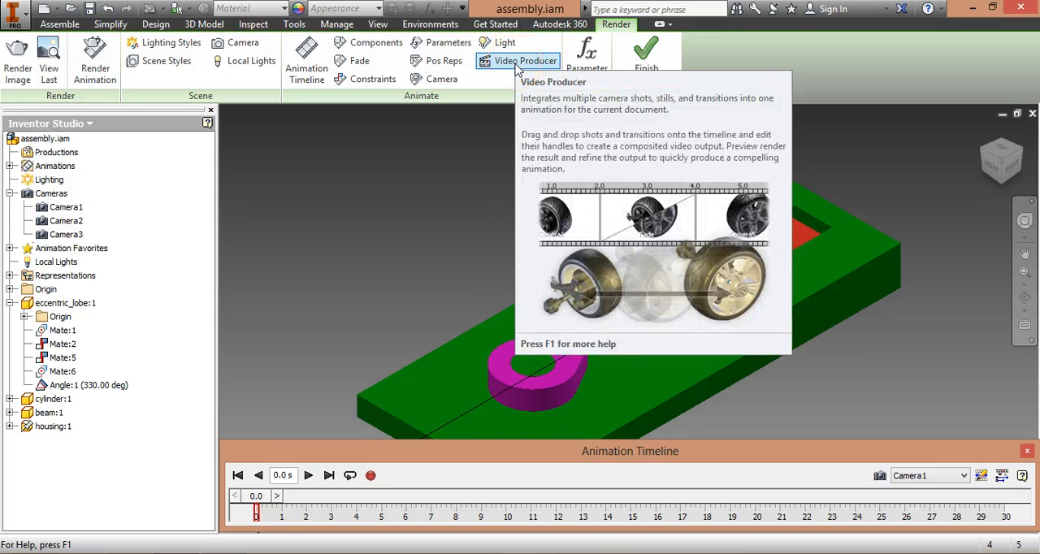
left_click(512, 71)
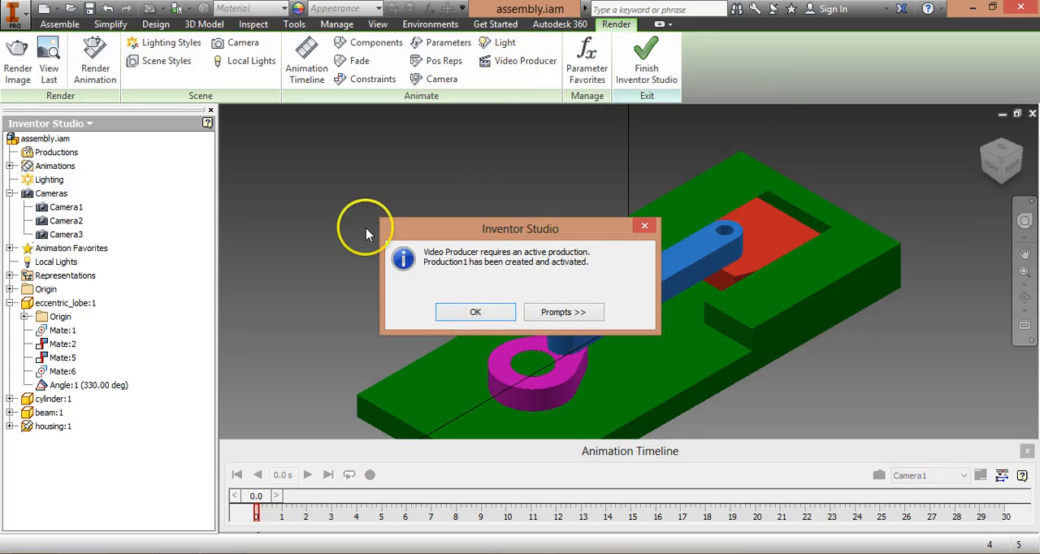
left_click(473, 313)
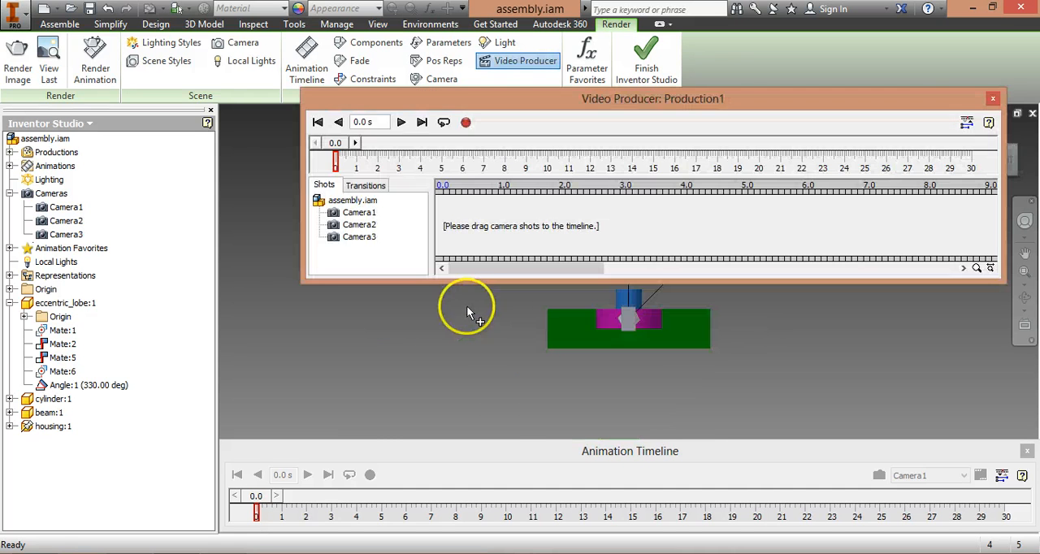
left_click_drag(499, 110, 446, 211)
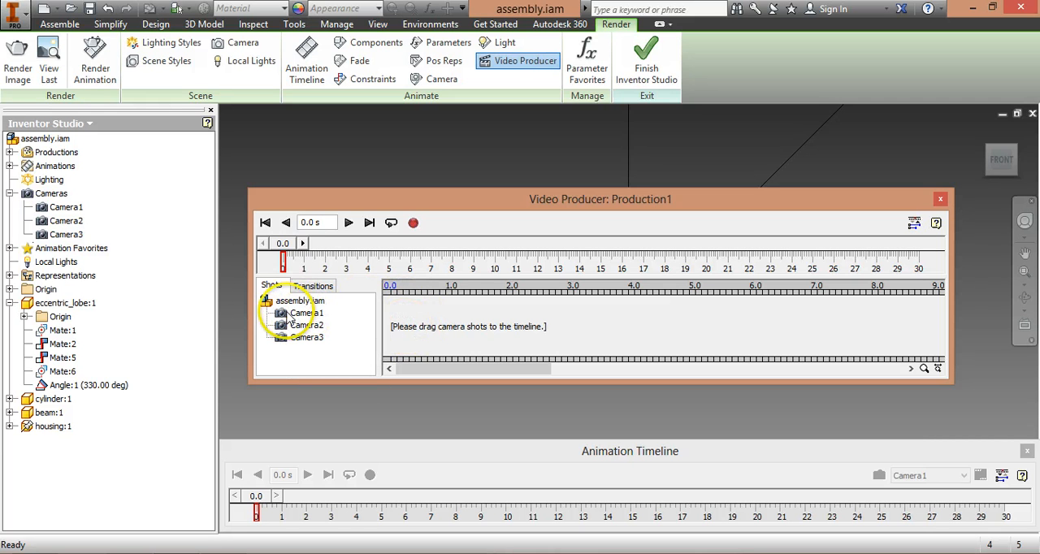
left_click_drag(282, 320, 422, 311)
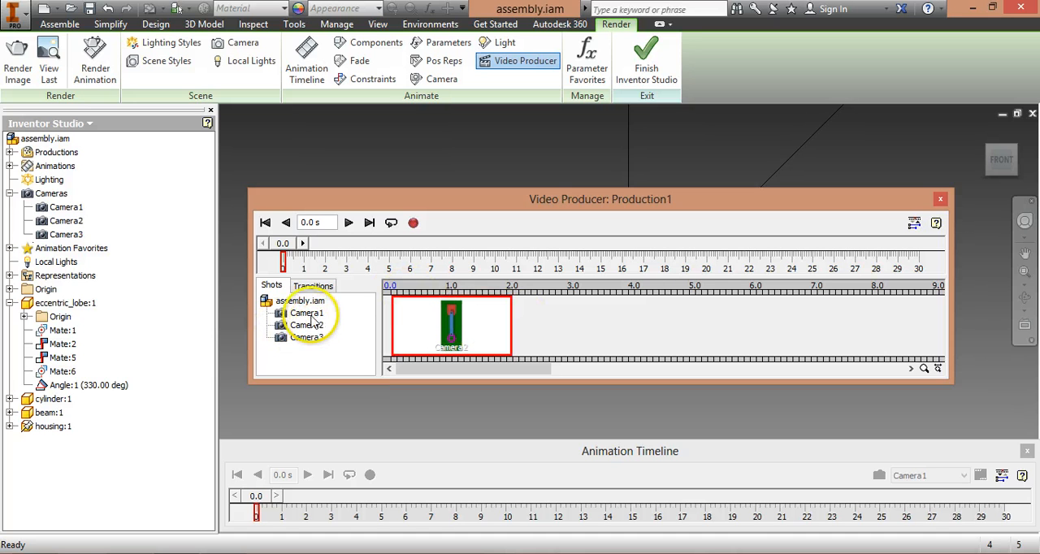
mouse_move(309, 322)
right_click(443, 319)
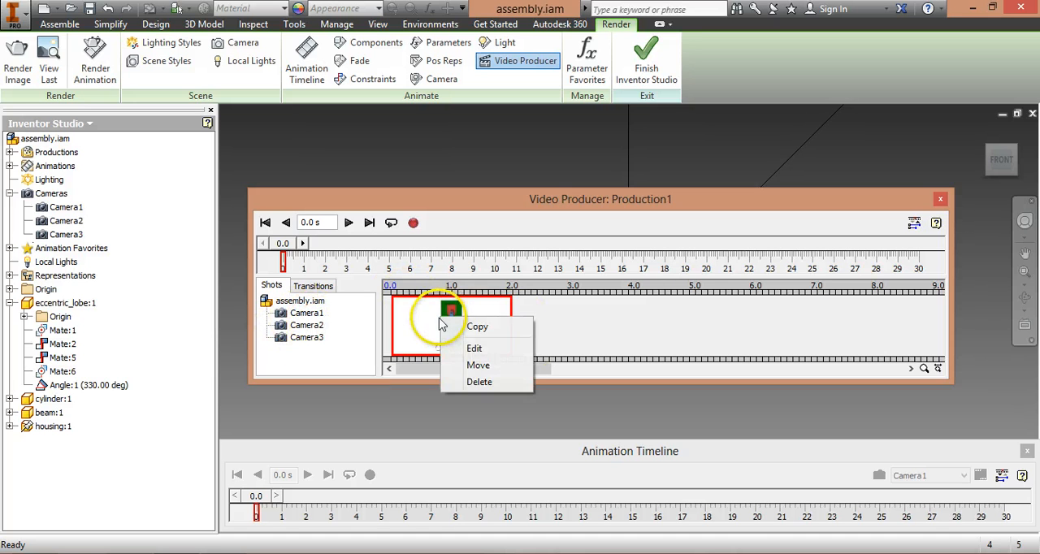
left_click(479, 382)
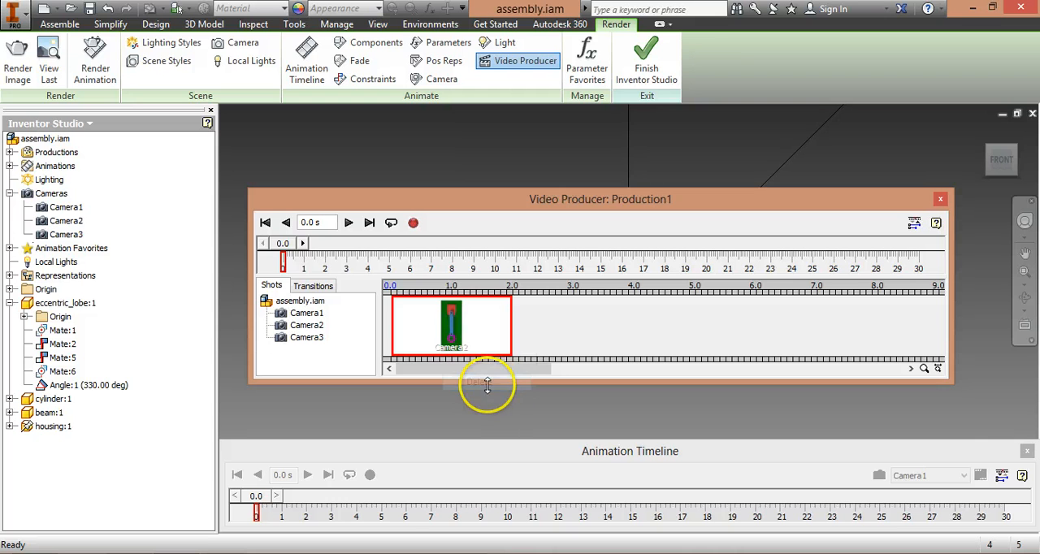
Step: Add a Camera1 shot of Animation1 at the start of the production and set its end to 10 s
mouse_move(280, 317)
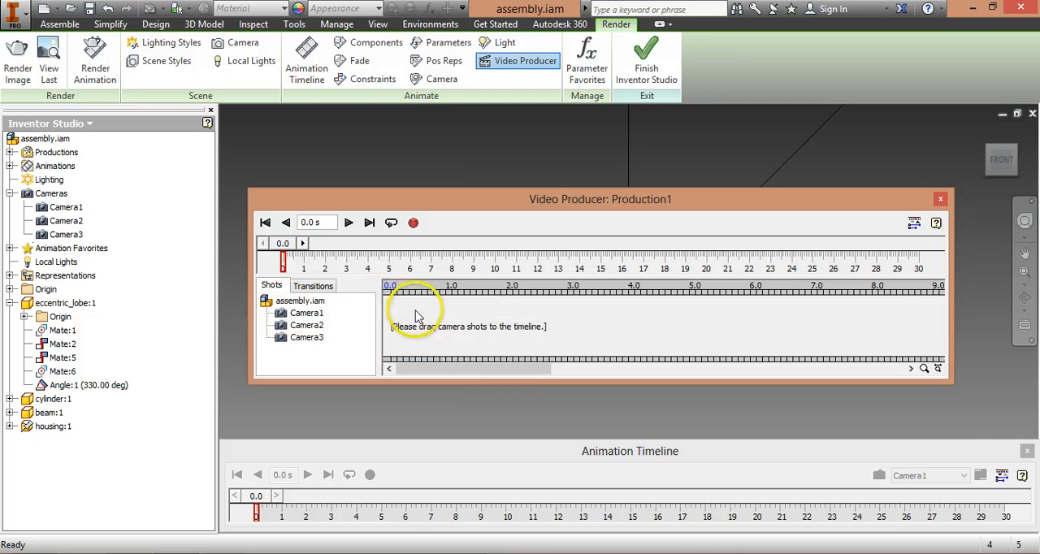
left_click_drag(311, 317, 480, 317)
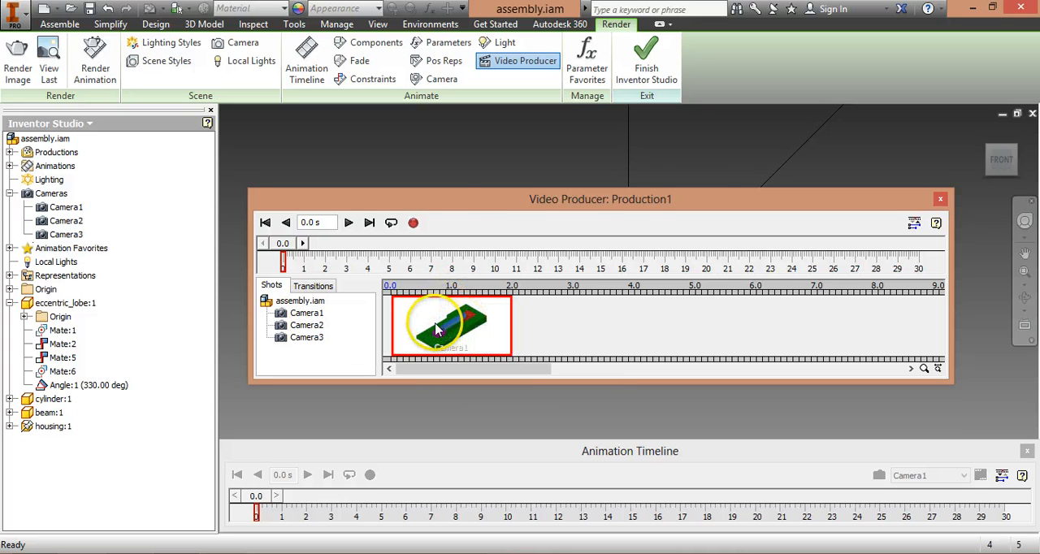
double_click(464, 331)
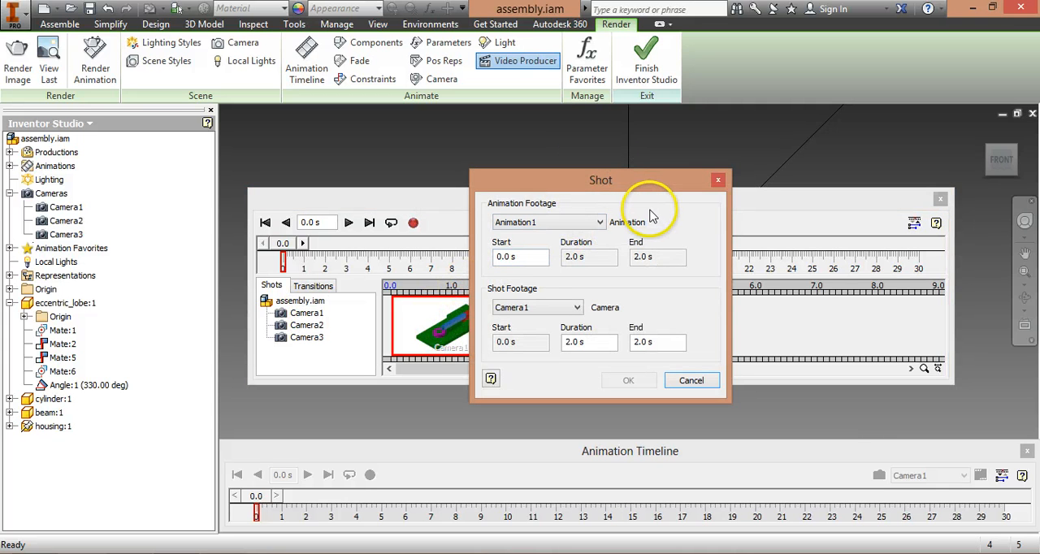
left_click(600, 222)
left_click(582, 235)
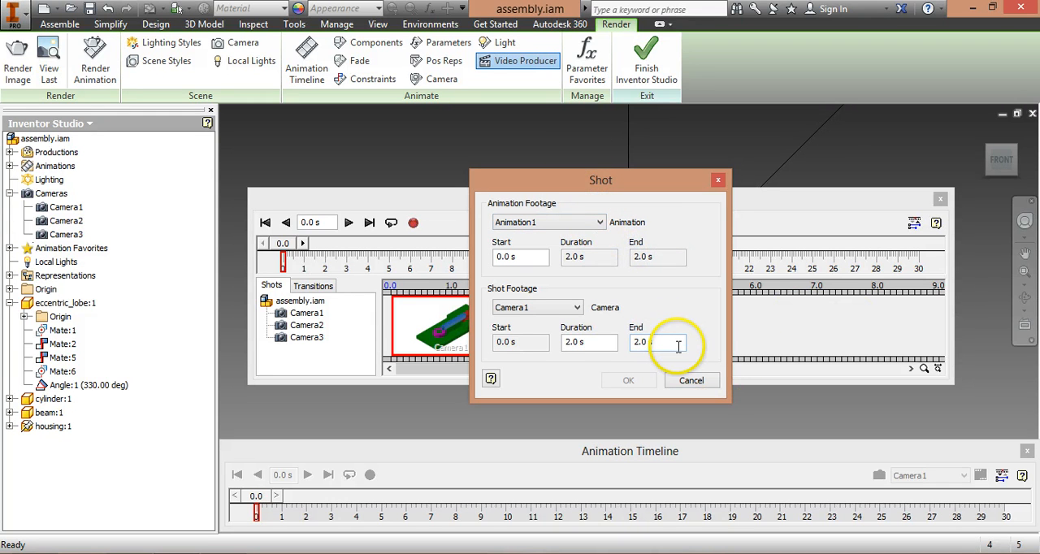
left_click(526, 308)
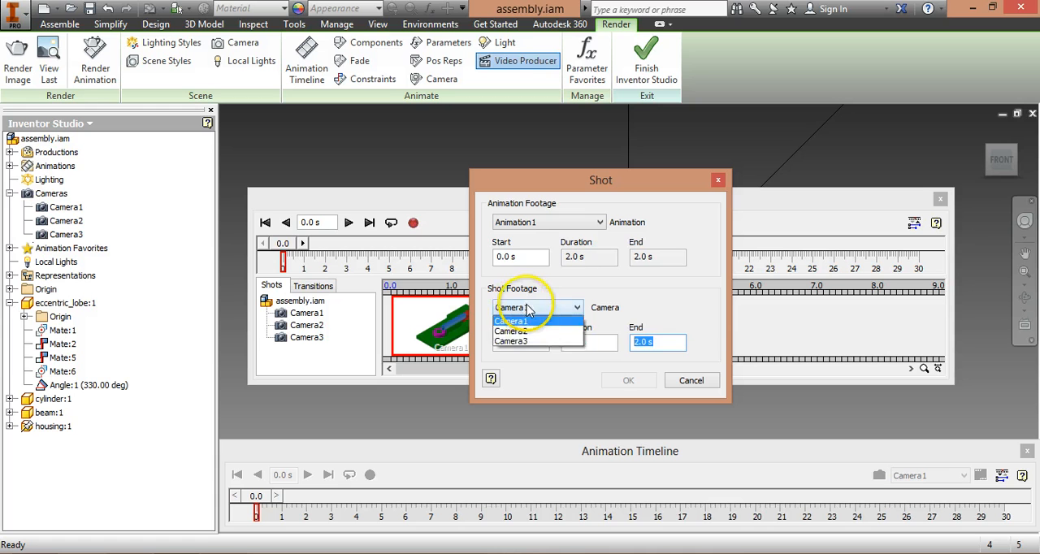
left_click(515, 319)
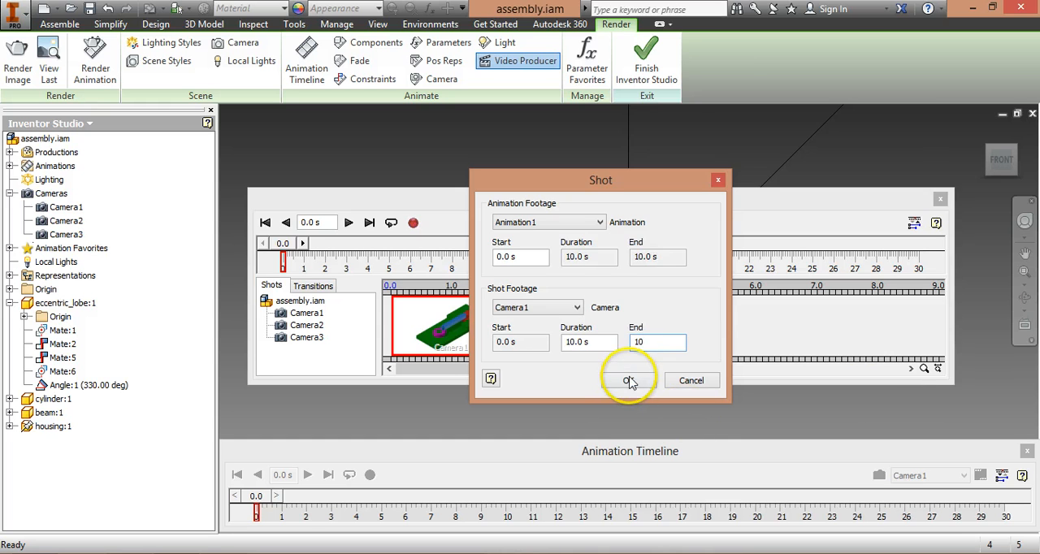
type("10")
left_click(629, 381)
Step: Add a Camera2 shot directly after the Camera1 shot, starting at 10 s, and set its duration to 5 s
left_click_drag(517, 375, 611, 374)
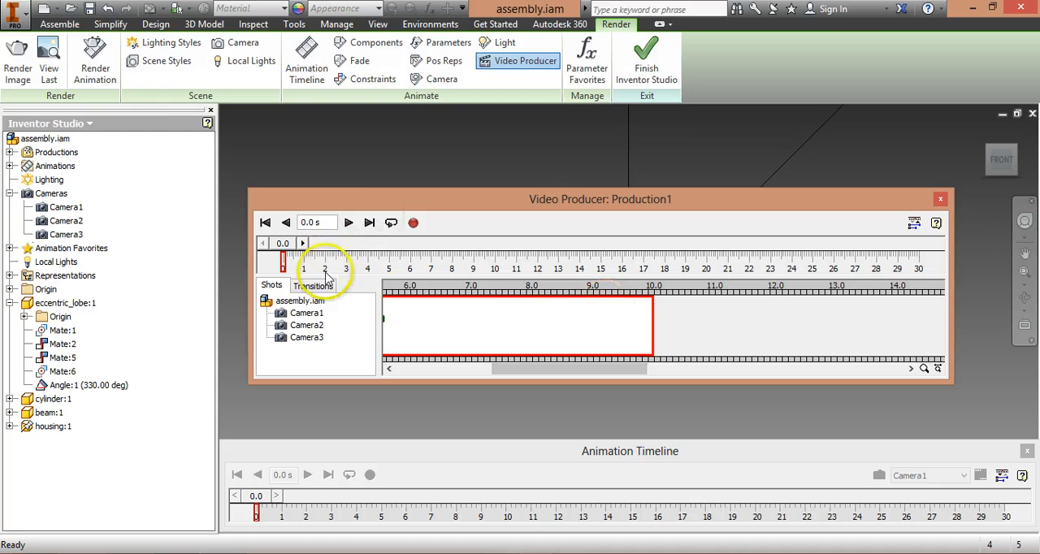
mouse_move(295, 325)
left_click_drag(291, 327, 681, 312)
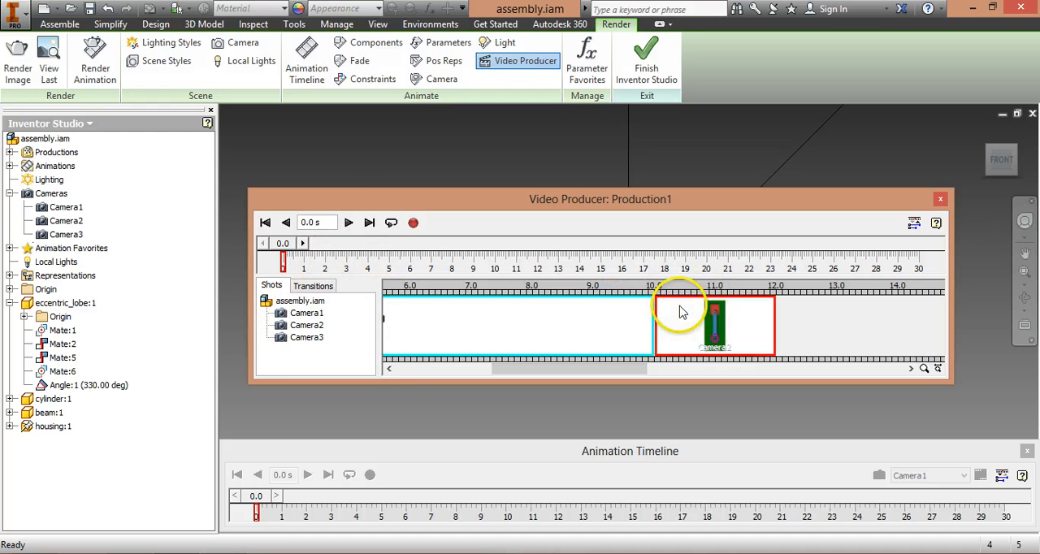
right_click(716, 329)
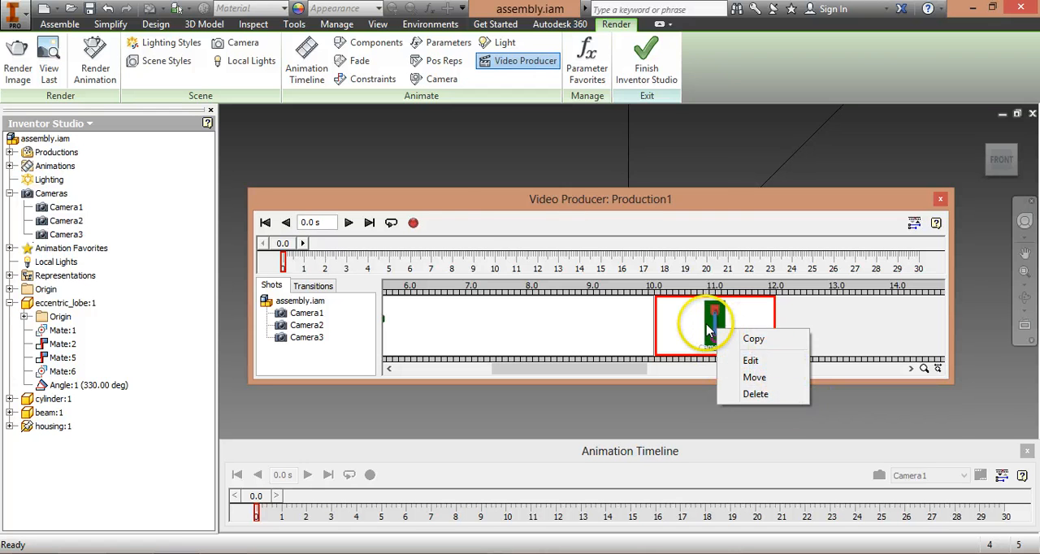
left_click(735, 360)
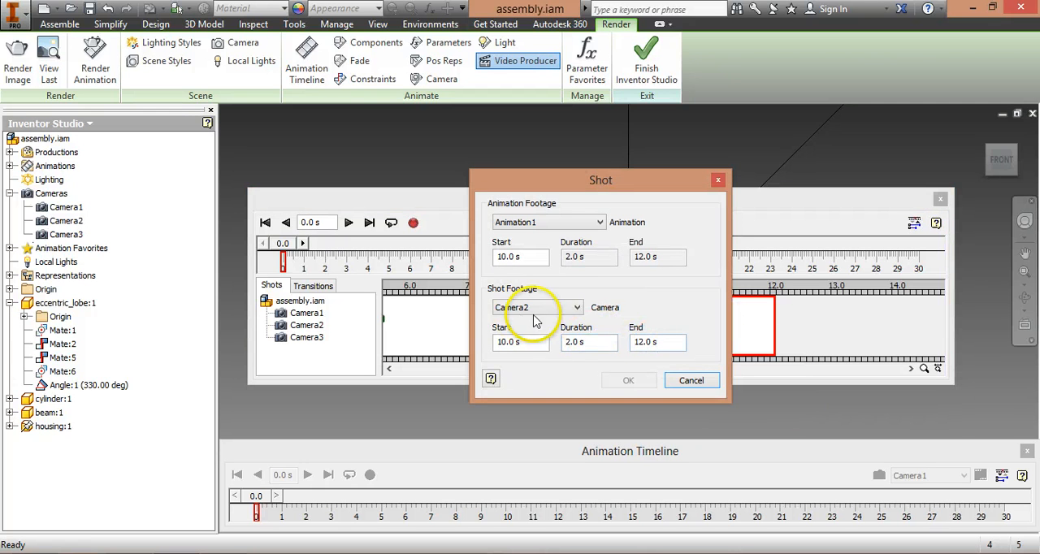
left_click_drag(586, 343, 445, 301)
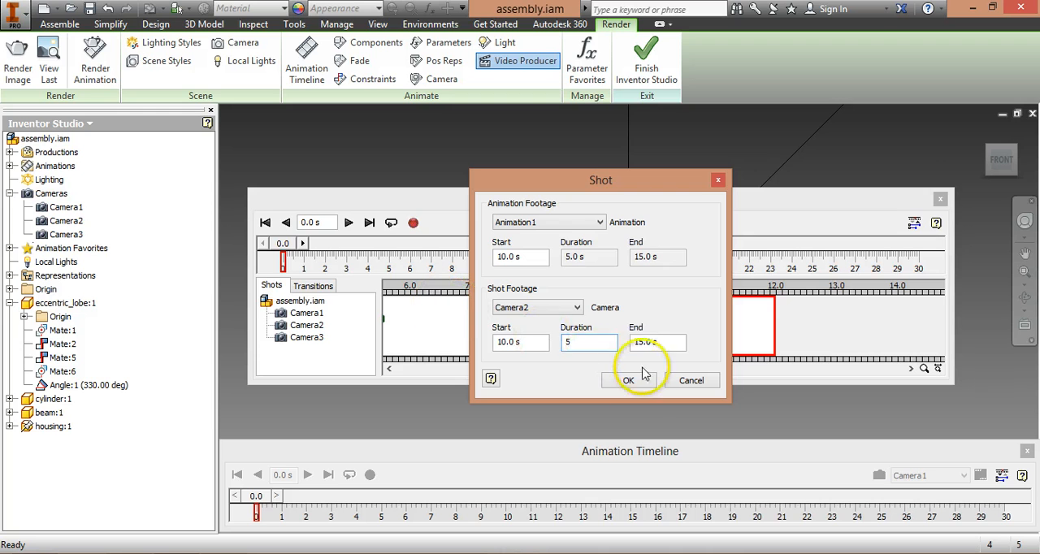
left_click(627, 382)
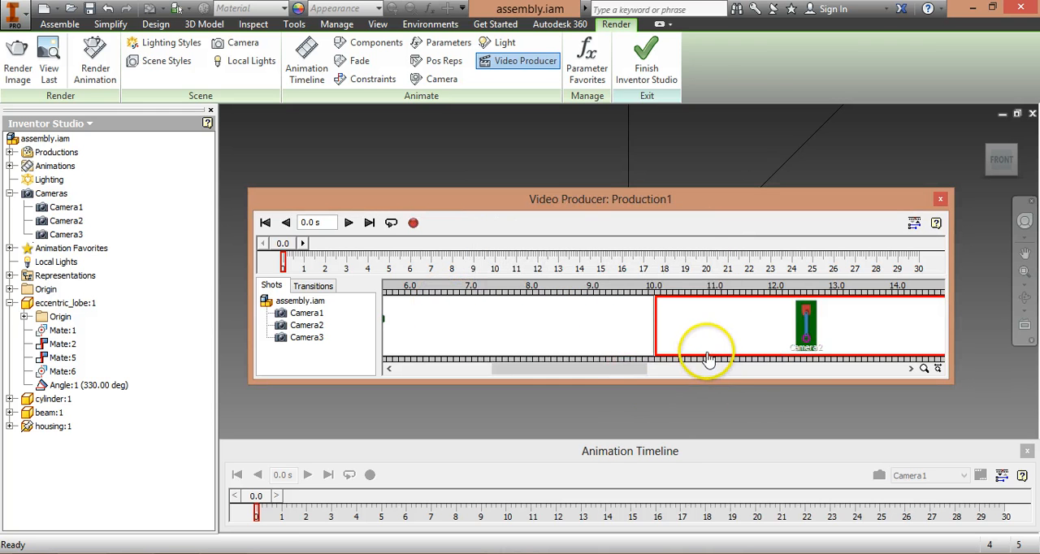
Step: Add a Camera3 shot at 15 s directly after the Camera2 shot, leaving its shot settings at their defaults
left_click_drag(610, 371, 667, 383)
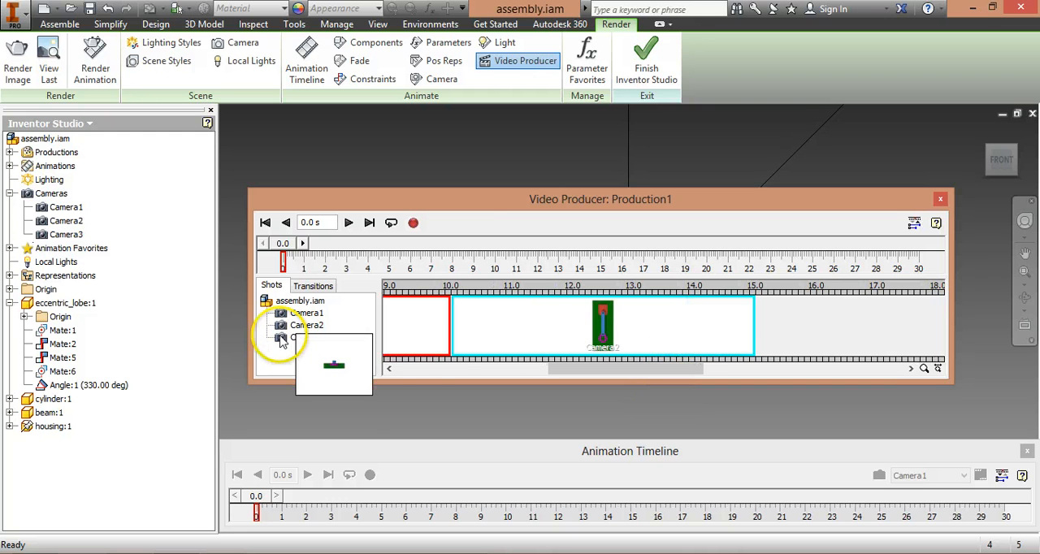
left_click_drag(280, 339, 796, 317)
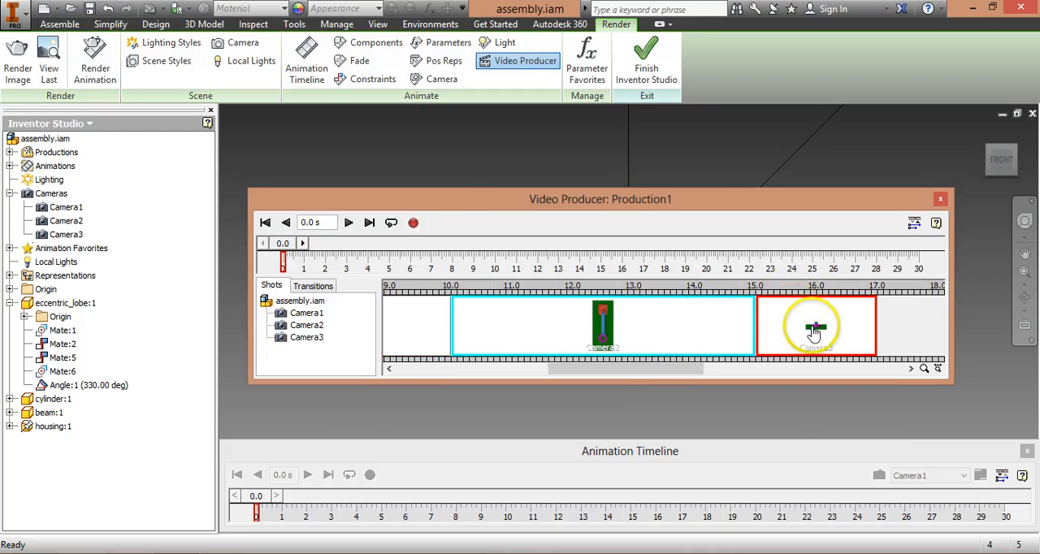
double_click(815, 333)
left_click(687, 381)
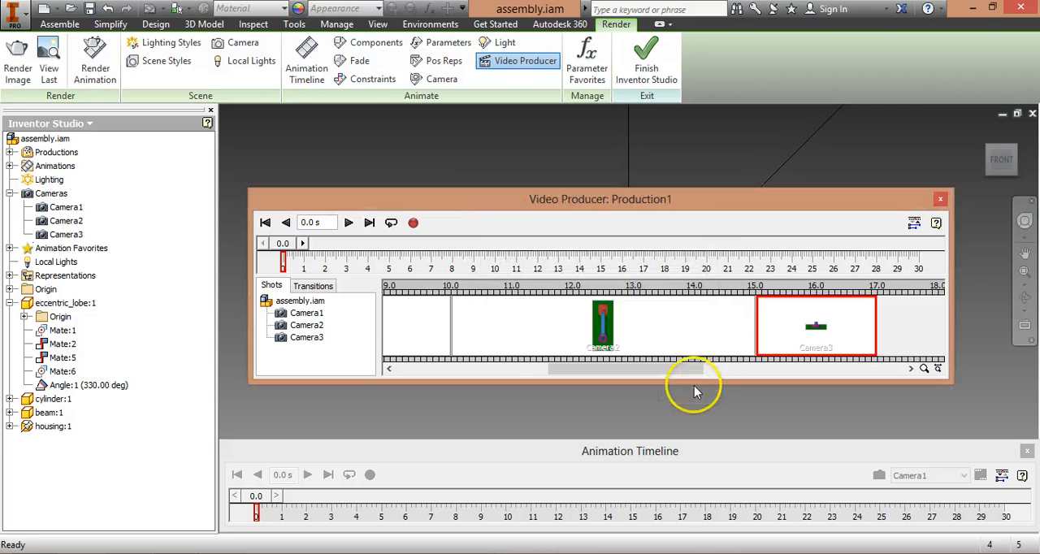
Step: Add a second Camera1 shot at 17 s directly after the Camera3 shot and set its end to 30 s
left_click_drag(280, 313, 898, 325)
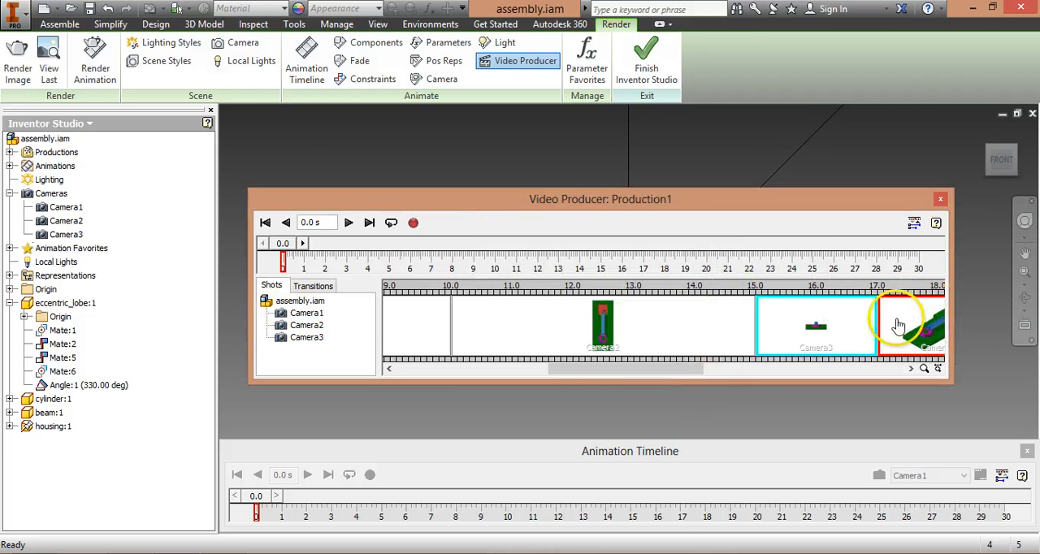
left_click(727, 369)
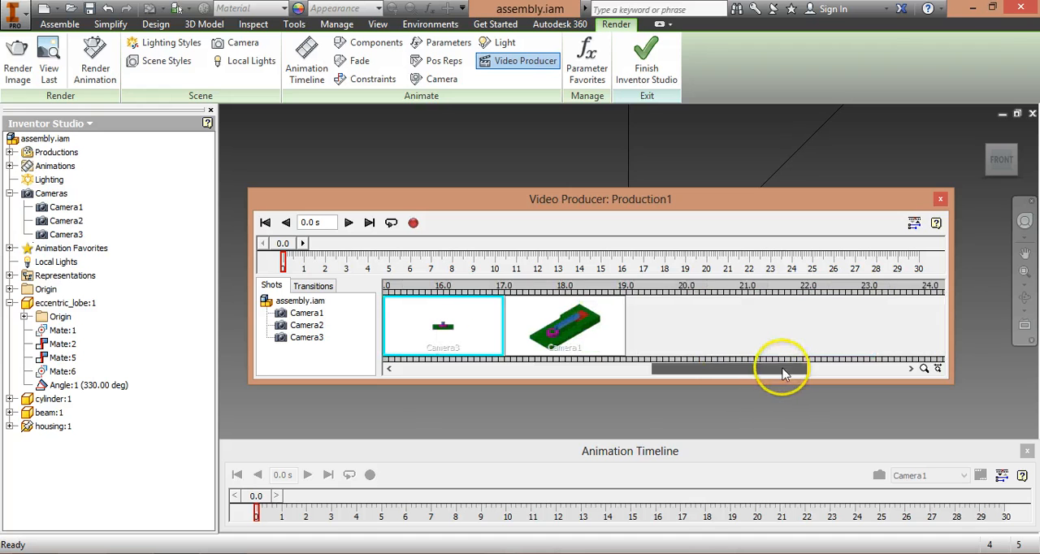
double_click(565, 317)
left_click(670, 340)
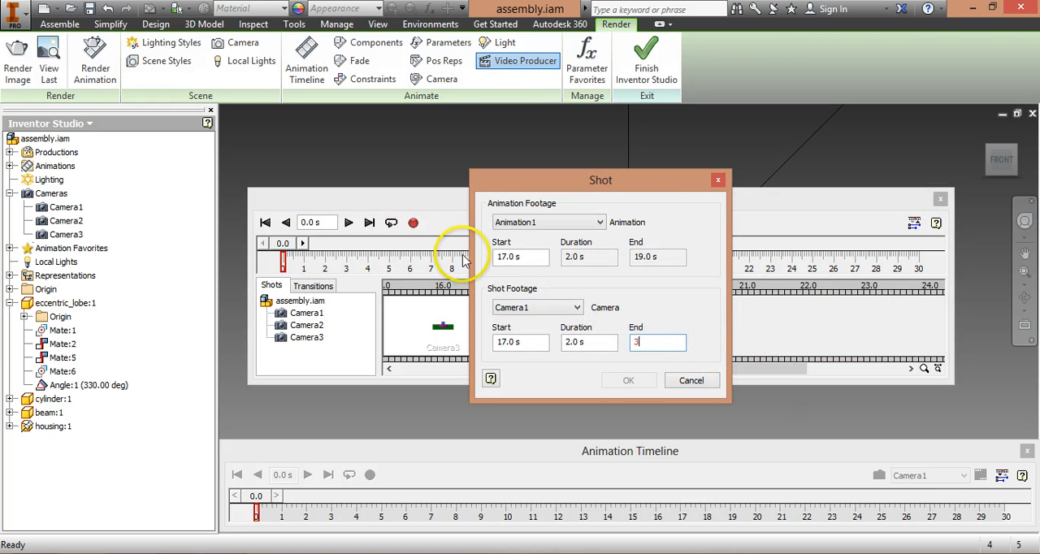
left_click(628, 382)
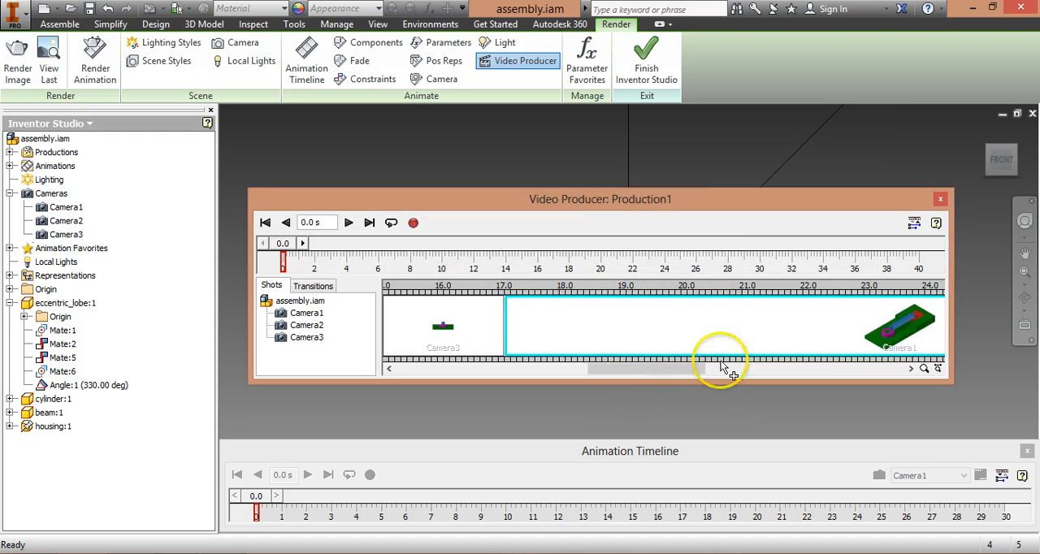
Step: Play the production from its start with the editor collapsed, stop playback partway through the last shot, and expand the editor again
left_click_drag(720, 365, 401, 358)
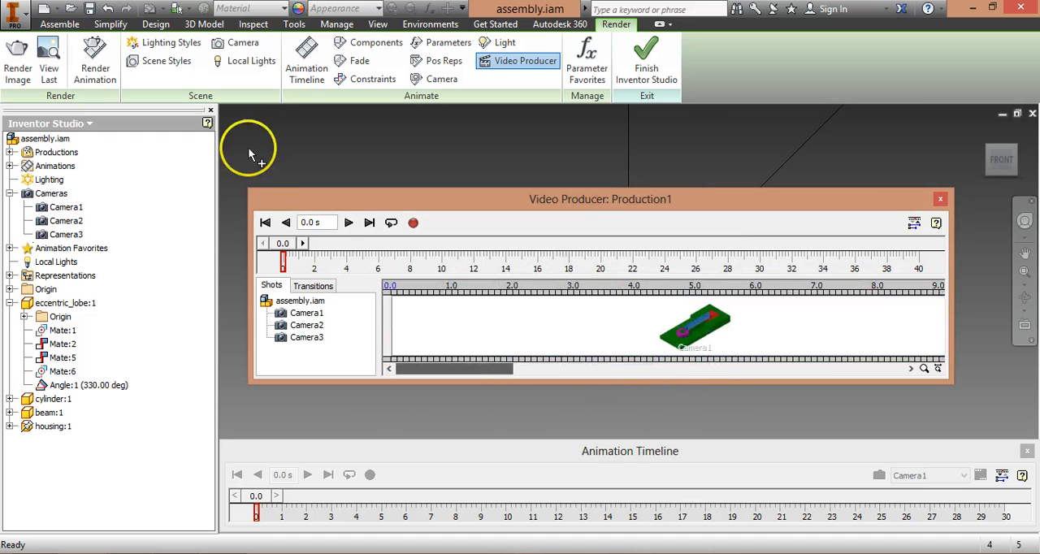
left_click(265, 221)
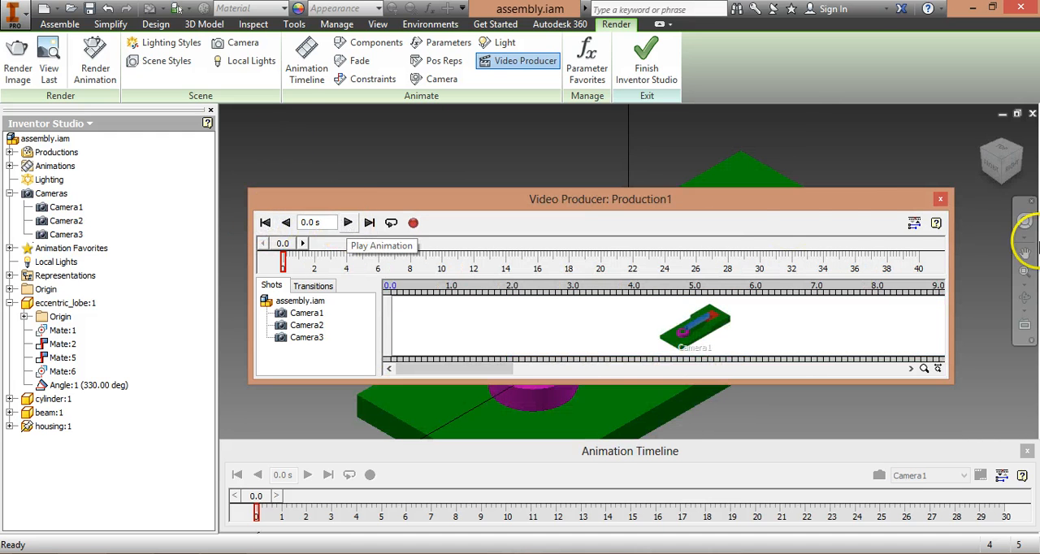
left_click(913, 223)
left_click_drag(863, 207, 857, 452)
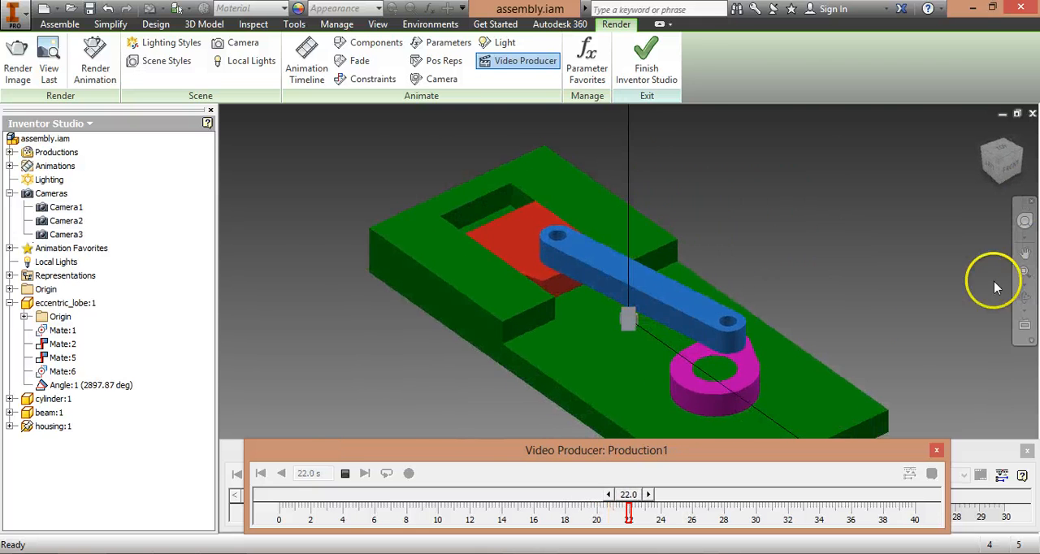
left_click(366, 476)
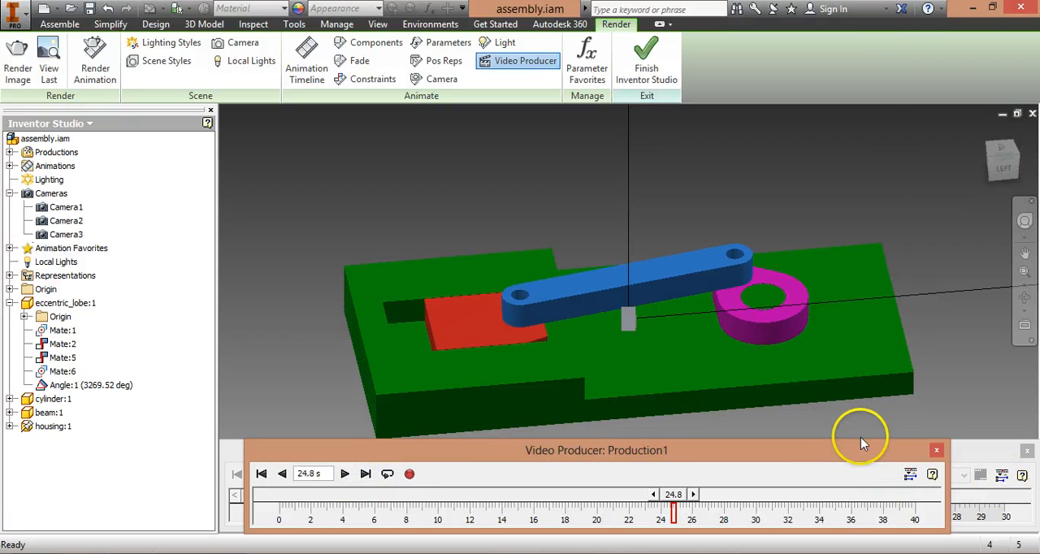
left_click_drag(860, 437, 891, 178)
left_click(939, 200)
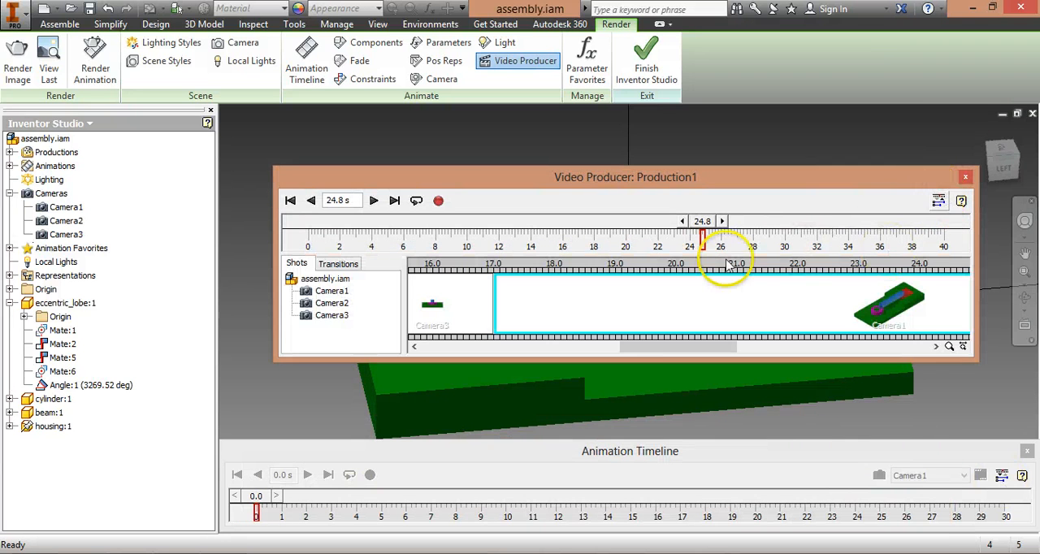
Step: View the general Render Animation settings, close them without rendering, and reopen the production in Video Producer
left_click(439, 202)
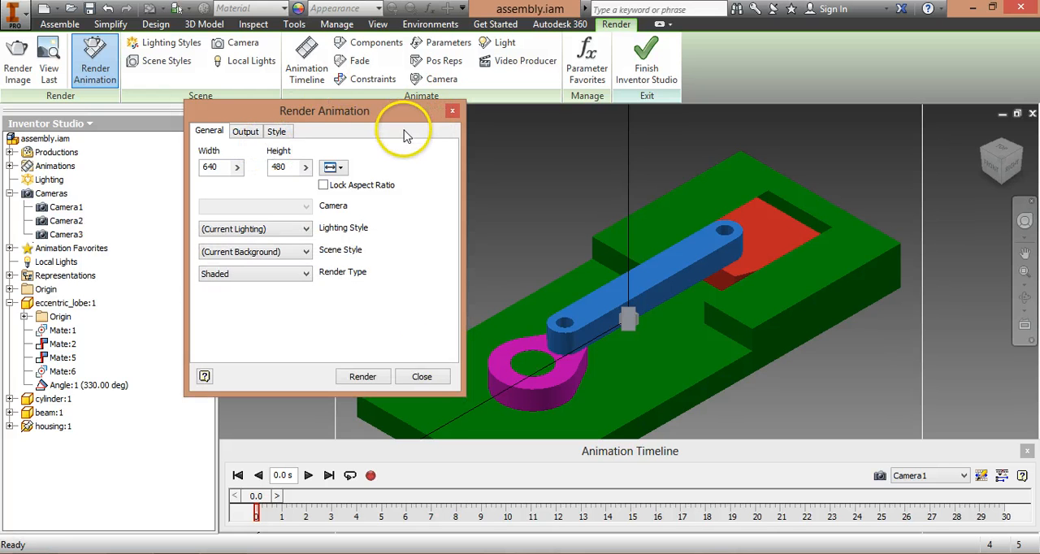
left_click(421, 377)
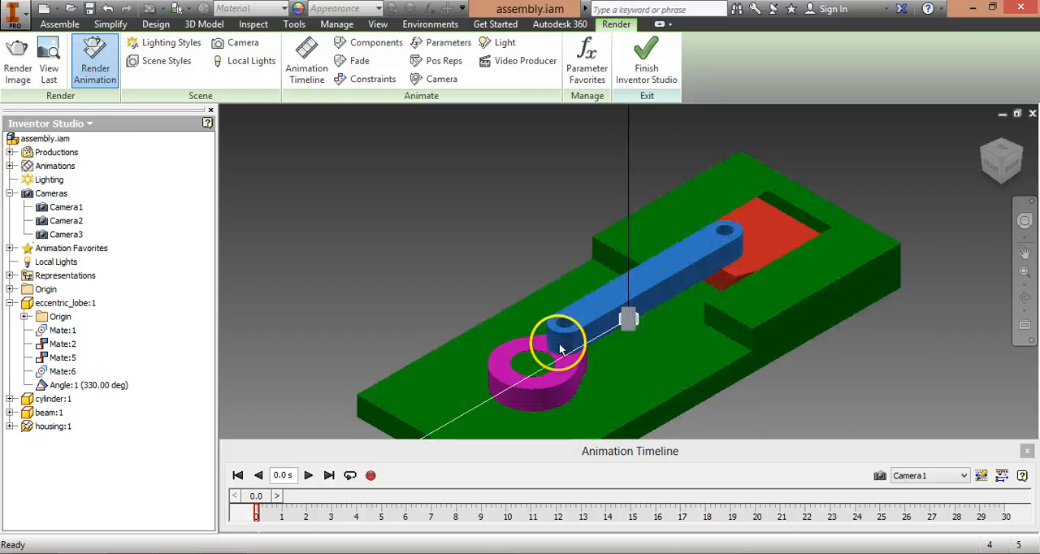
left_click(520, 65)
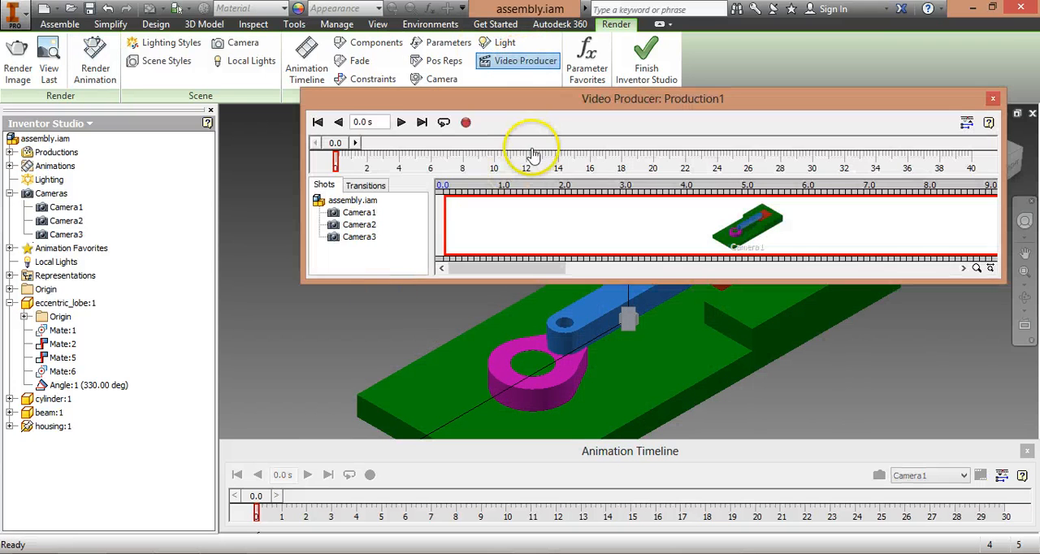
Step: Insert a Fade transition between the first Camera1 shot and the Camera2 shot at 10 s
left_click_drag(569, 100, 503, 151)
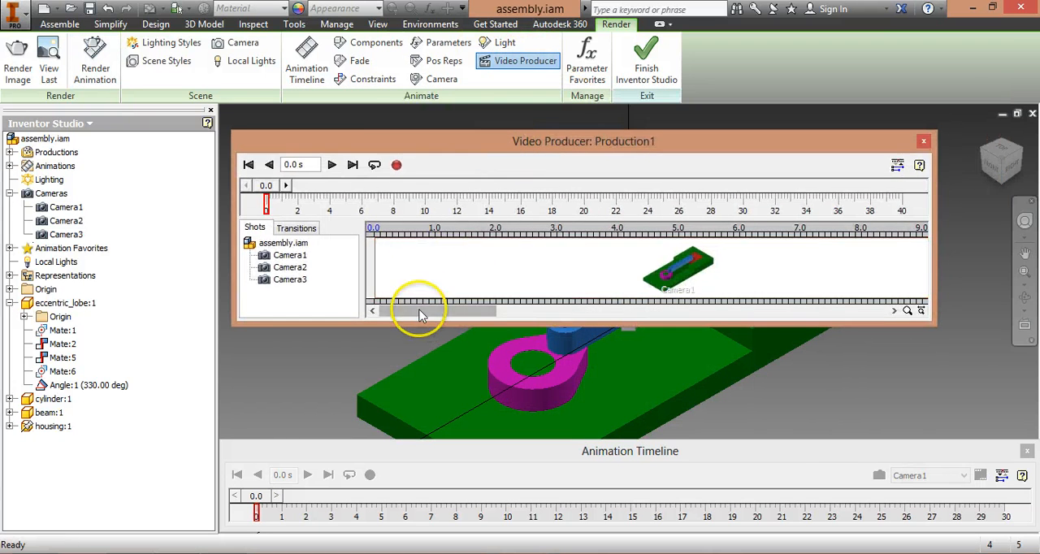
left_click_drag(414, 313, 460, 315)
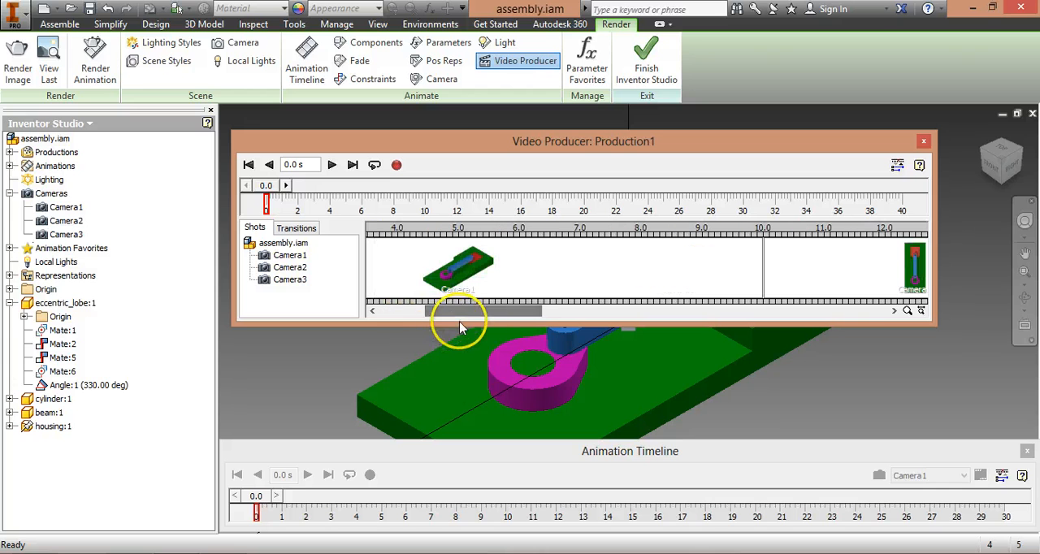
left_click(297, 230)
left_click_drag(266, 246, 512, 315)
left_click_drag(257, 248, 658, 251)
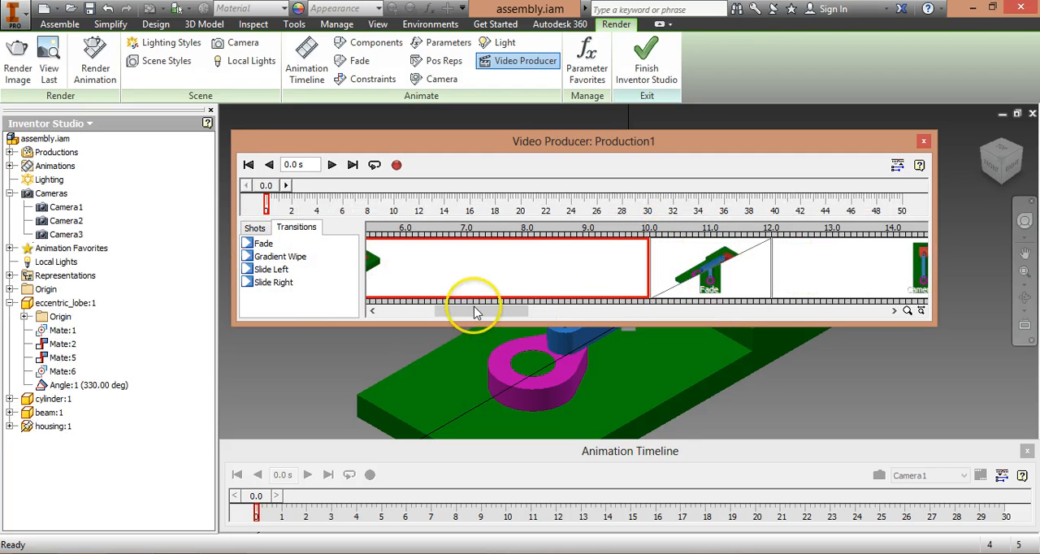
Step: Edit the first Camera1 shot so its shot footage ends at 8 s
right_click(543, 271)
left_click(596, 299)
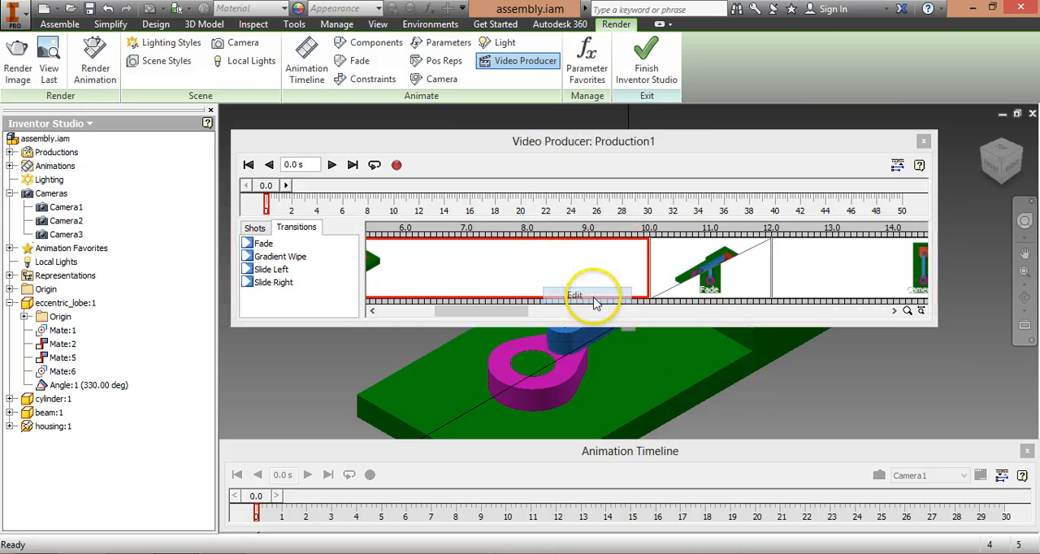
left_click_drag(642, 286, 541, 249)
type("8")
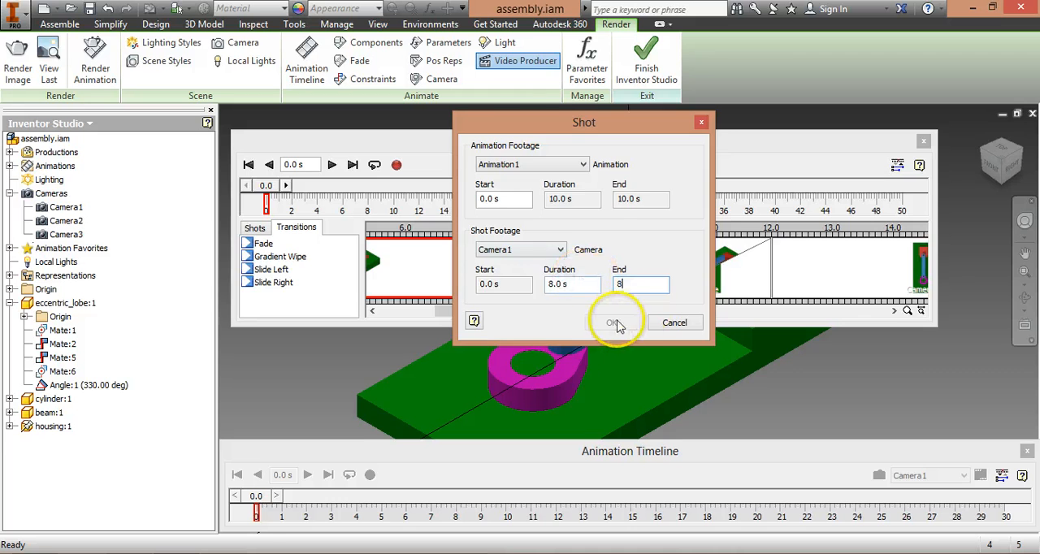
left_click(615, 322)
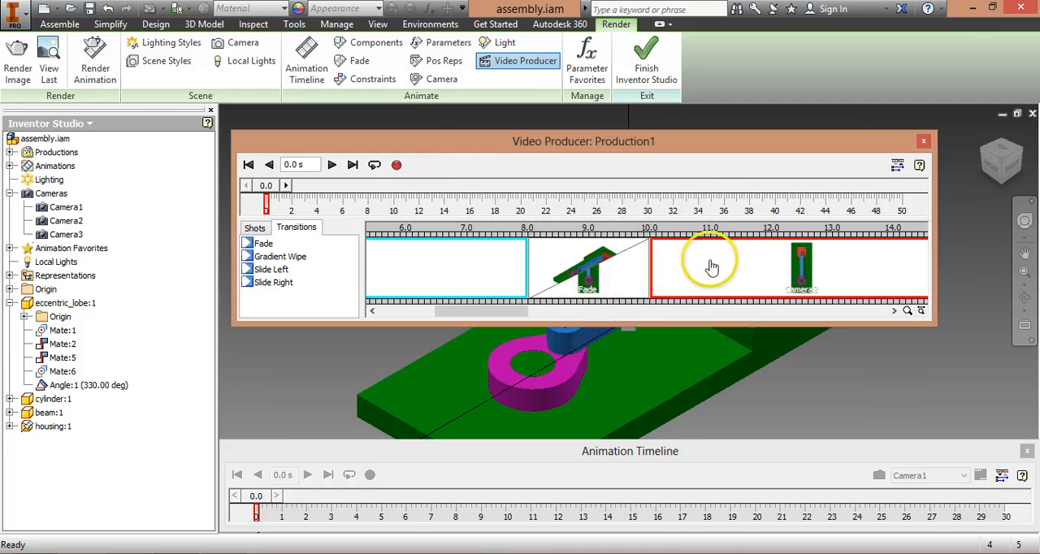
Step: Set the duration of the Fade transition between Camera1 and Camera2 to 4 s
double_click(569, 257)
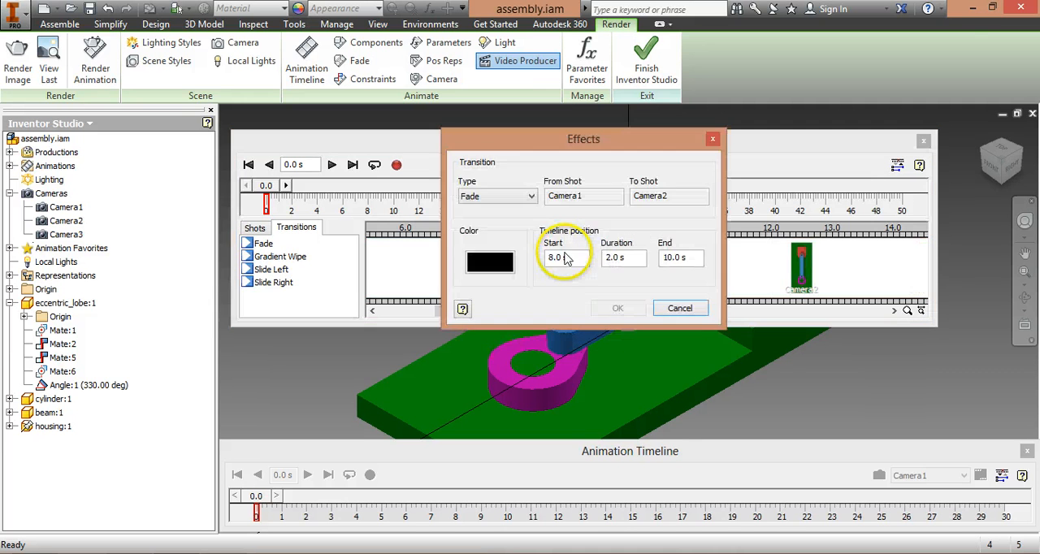
left_click_drag(636, 257, 512, 233)
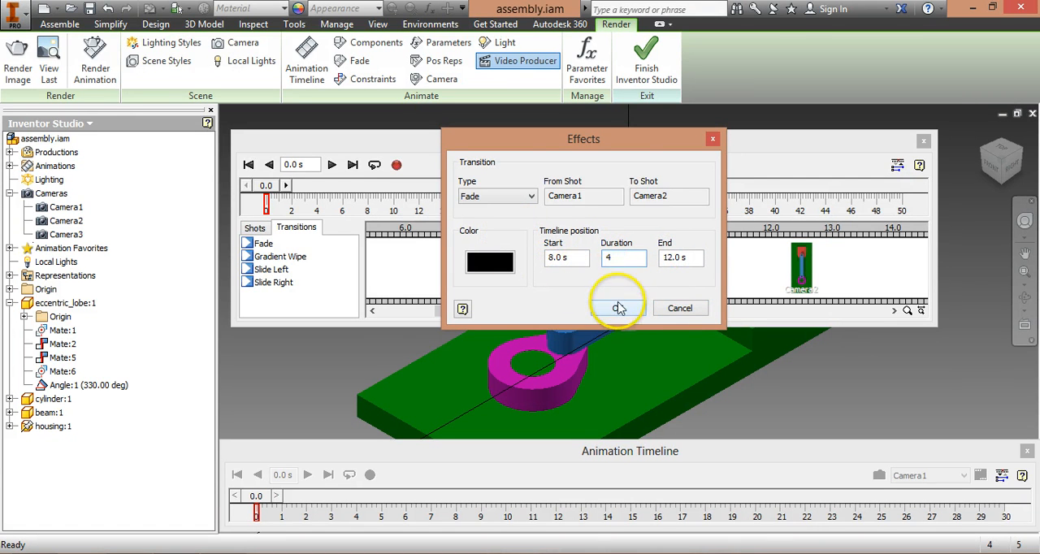
left_click(619, 308)
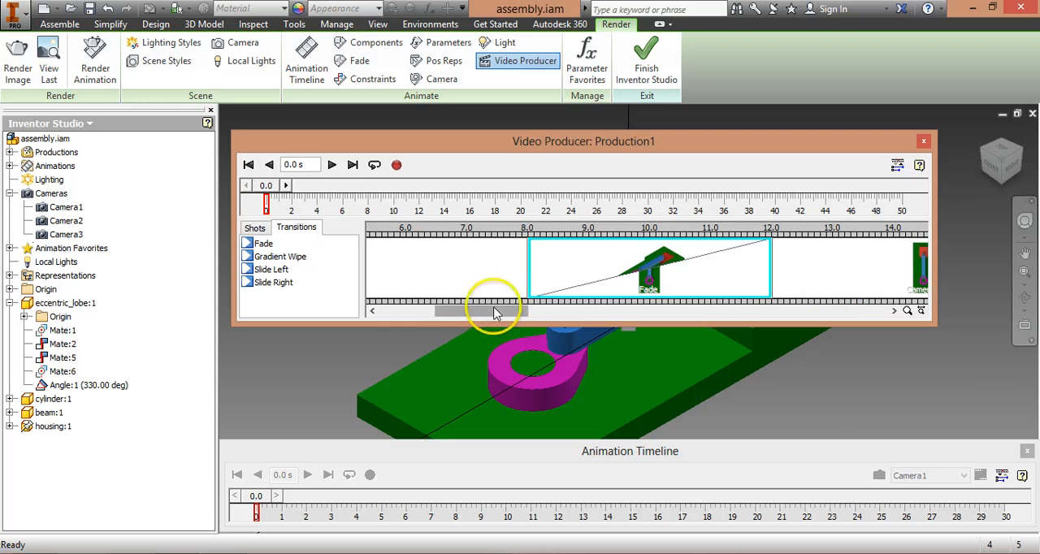
Step: Edit the last Camera1 shot so its shot footage ends at 30 s
left_click_drag(504, 323, 547, 333)
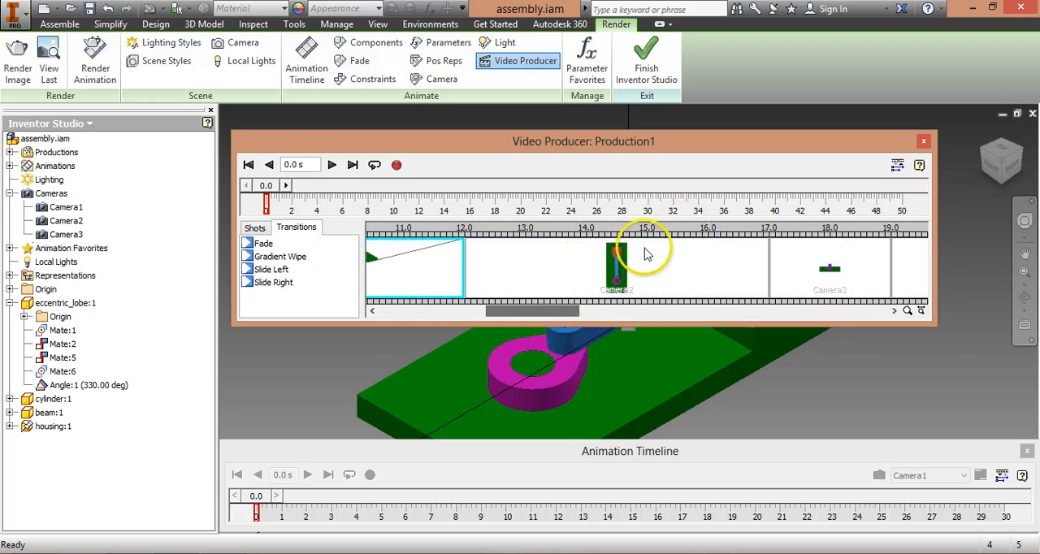
left_click_drag(646, 255, 346, 311)
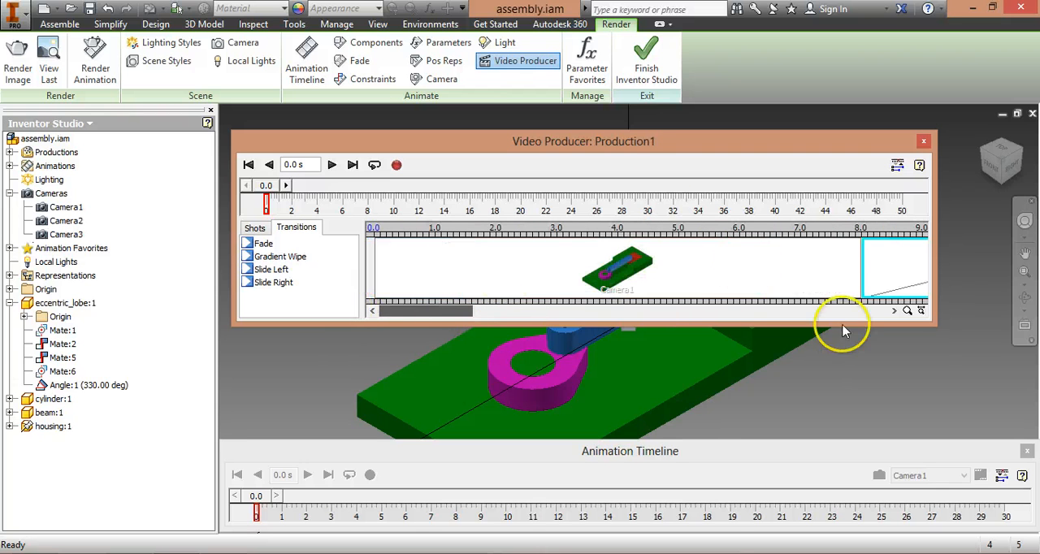
left_click_drag(430, 318, 694, 311)
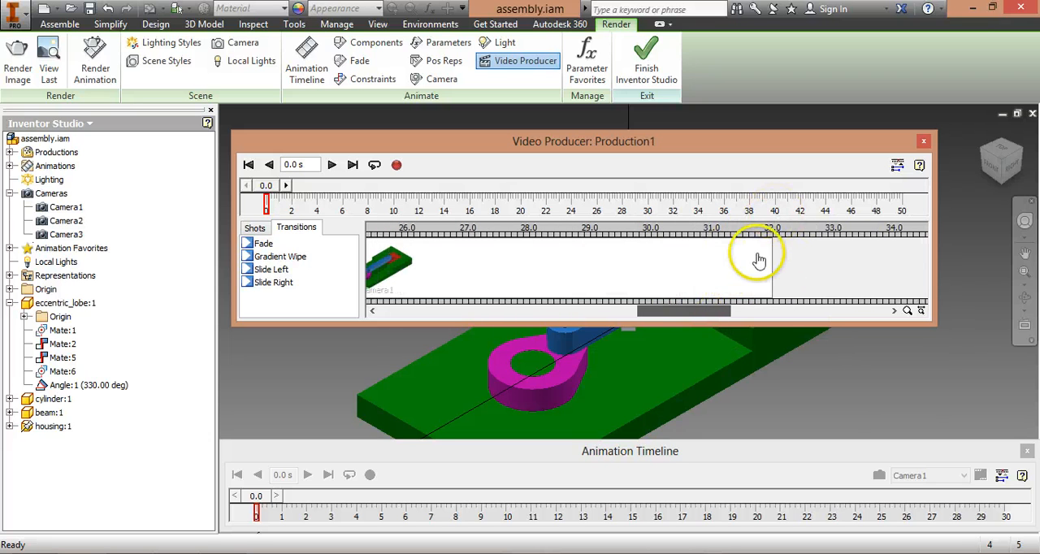
double_click(727, 276)
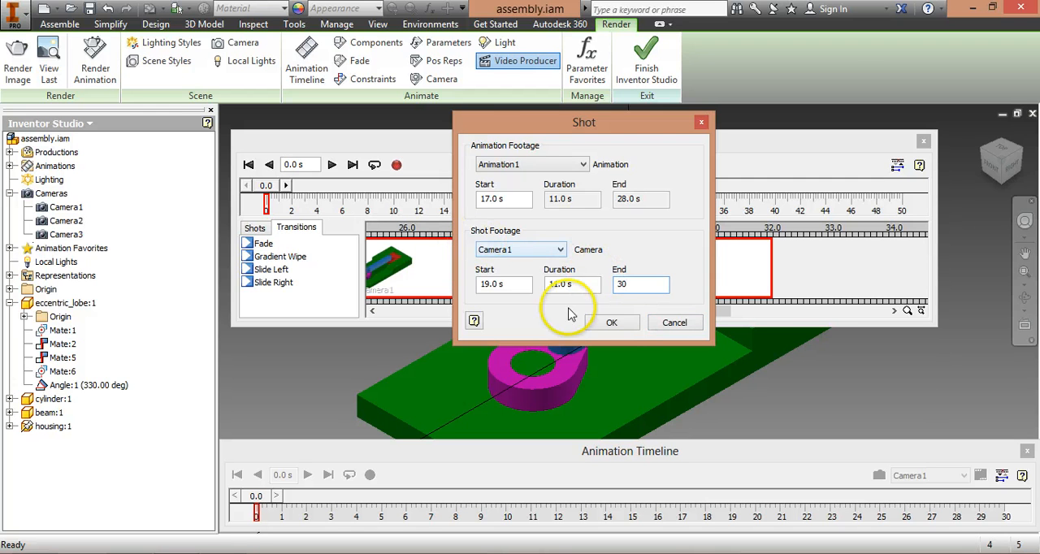
left_click(620, 324)
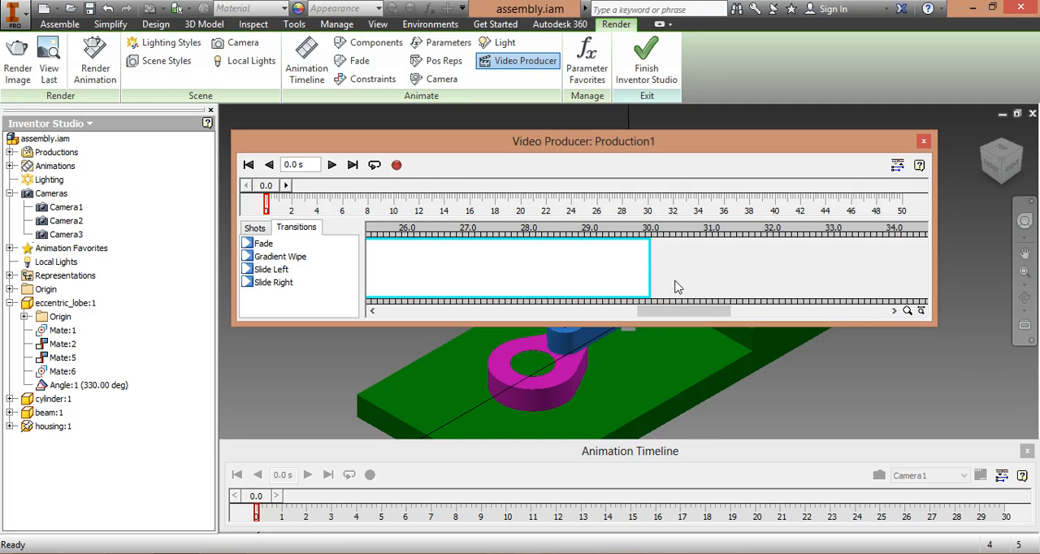
Step: Play the production from the start past the Fade into the Camera2 shot, keeping the window clear of the model, and stop playback
left_click_drag(659, 315, 451, 313)
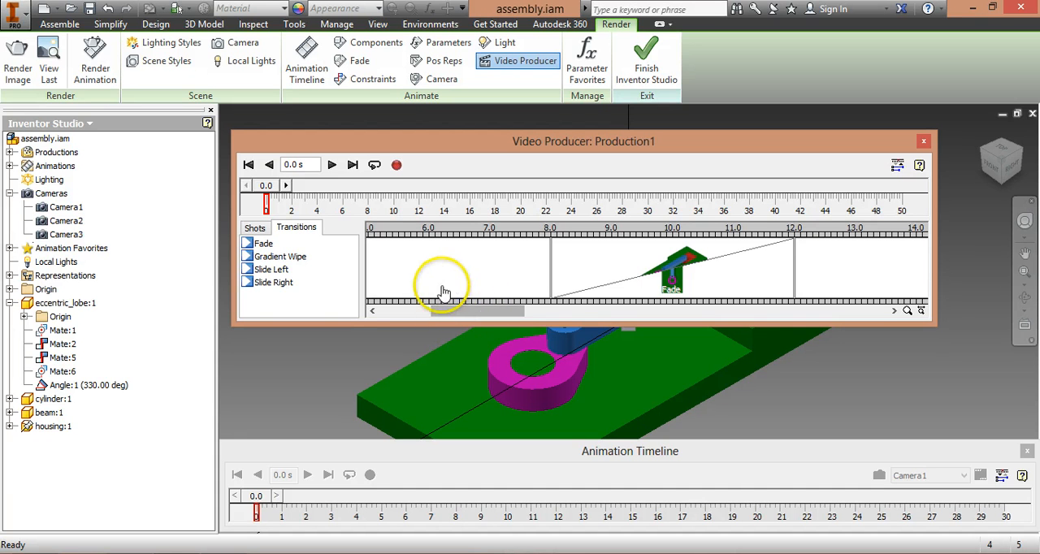
left_click_drag(447, 314, 343, 297)
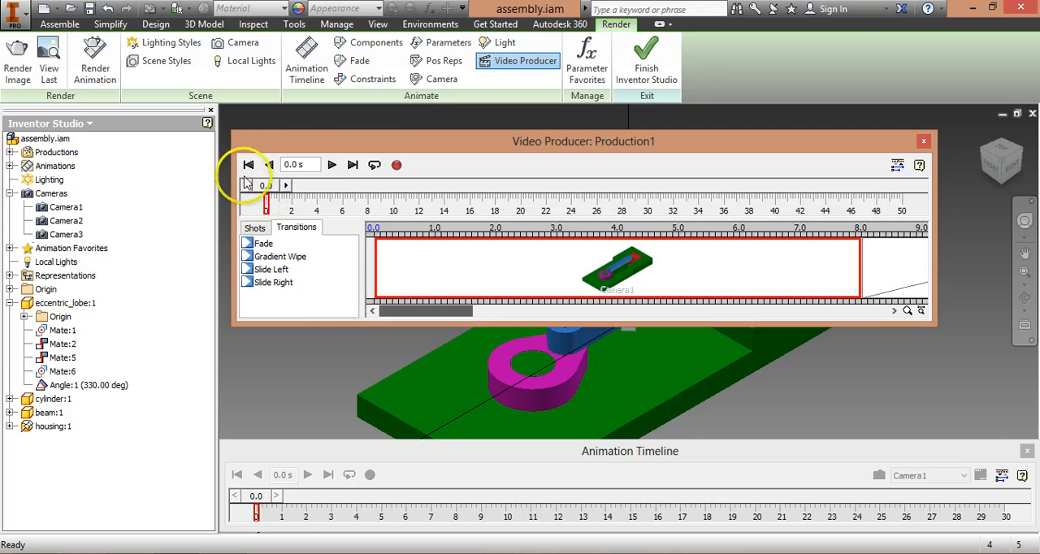
left_click(331, 165)
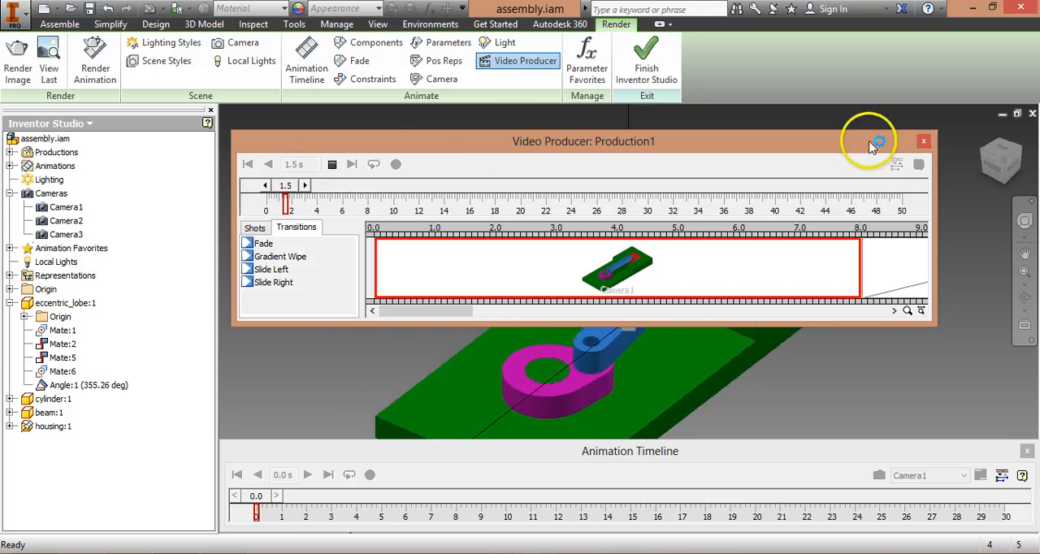
left_click_drag(871, 144, 885, 454)
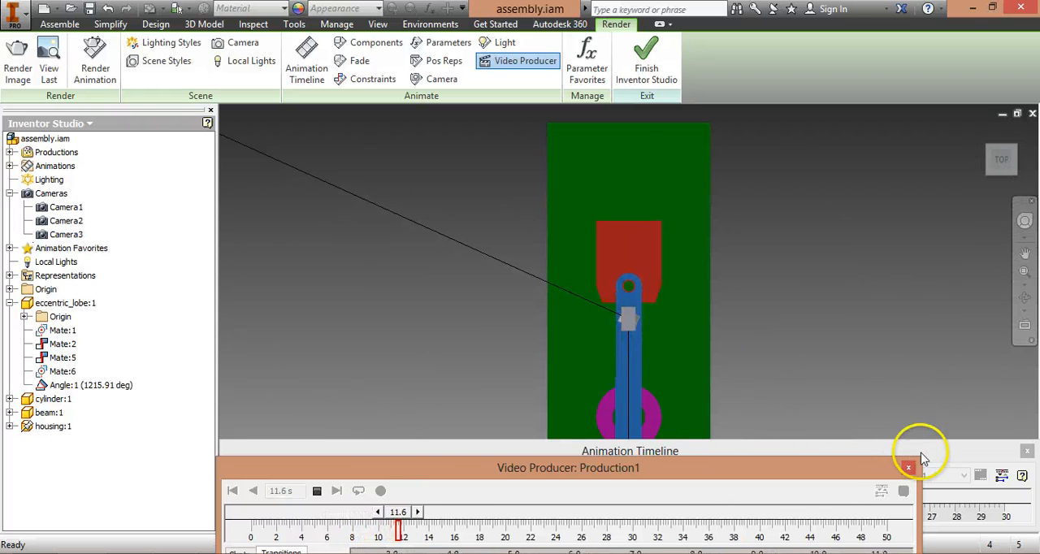
left_click_drag(857, 465, 882, 325)
left_click(338, 348)
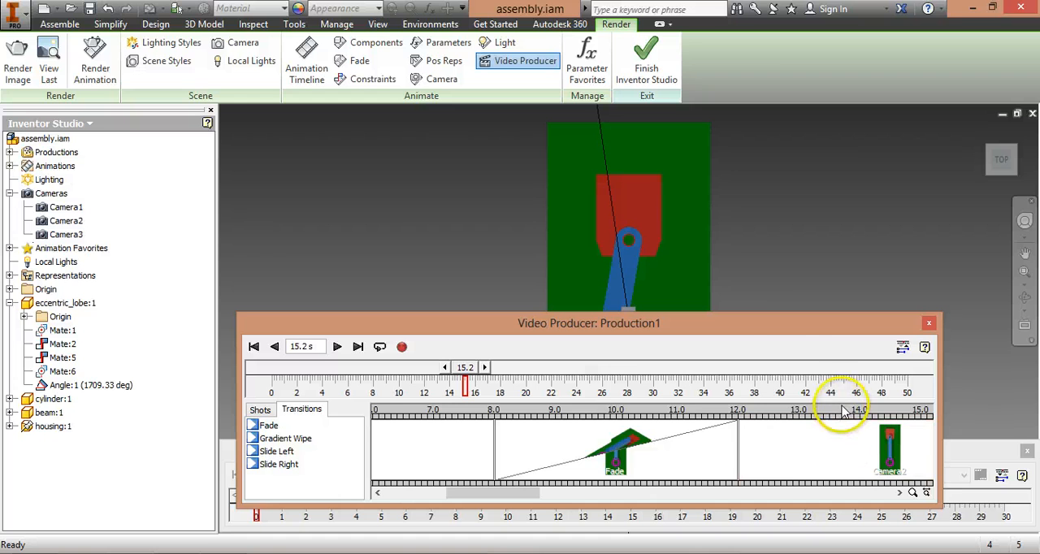
Step: Finish Inventor Studio and return to the assembly environment
left_click_drag(794, 329, 816, 233)
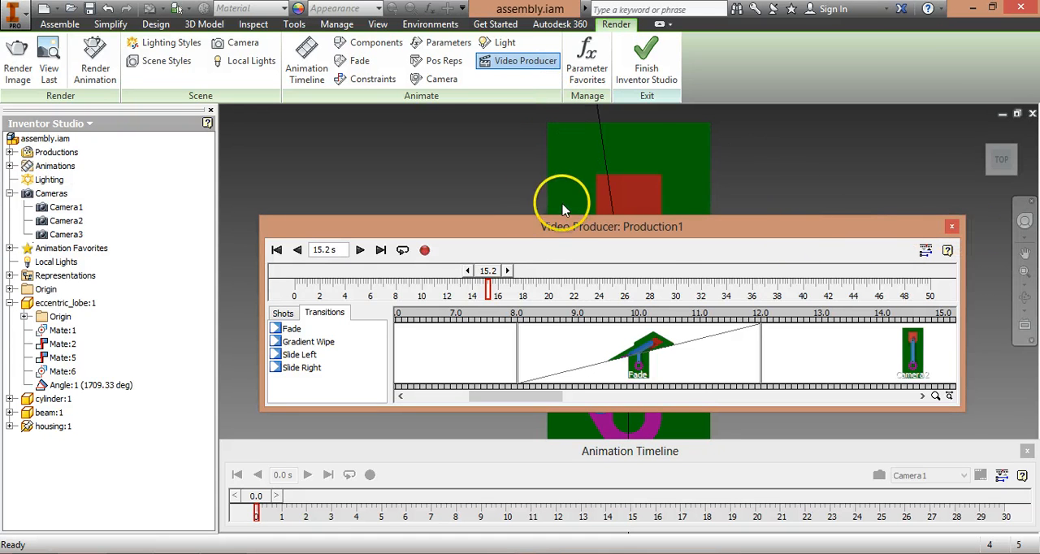
left_click_drag(563, 209, 559, 177)
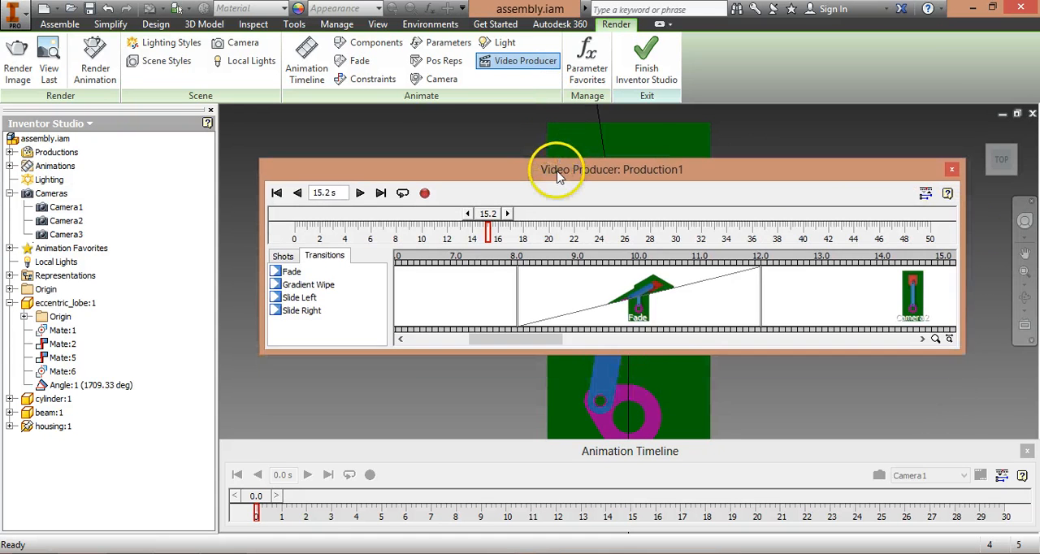
left_click(655, 67)
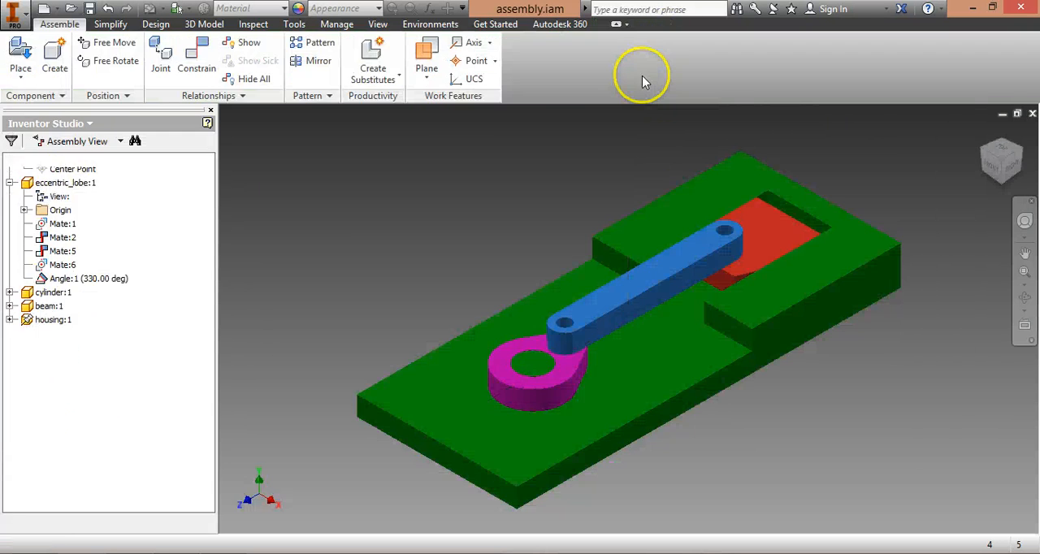